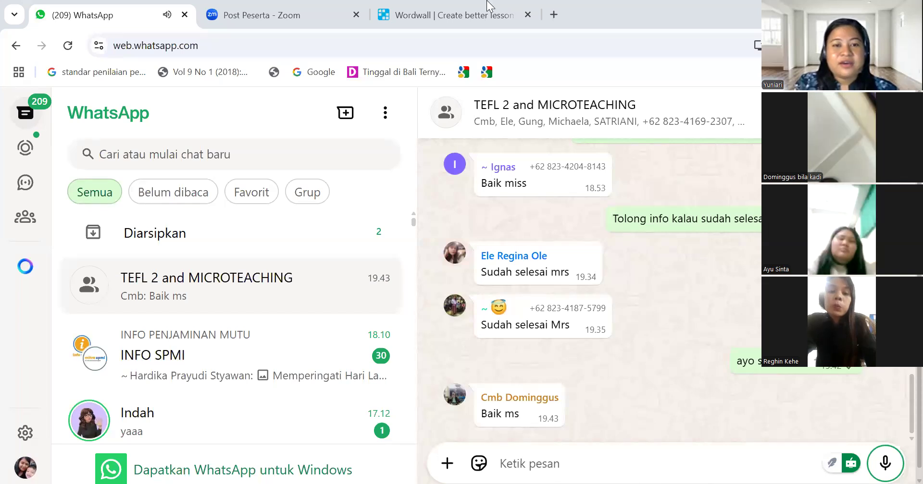
# Switch from WhatsApp Web to the Wordwall tab showing the Pick a template page
pyautogui.click(483, 14)
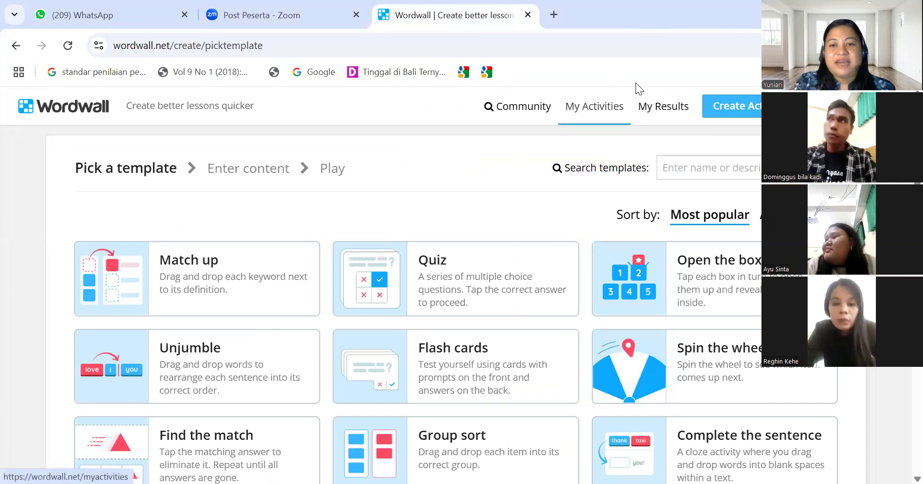
# Browse My Activities and open the Whack-a-mole 'Listen to the conversation between two old friends'
pyautogui.click(598, 110)
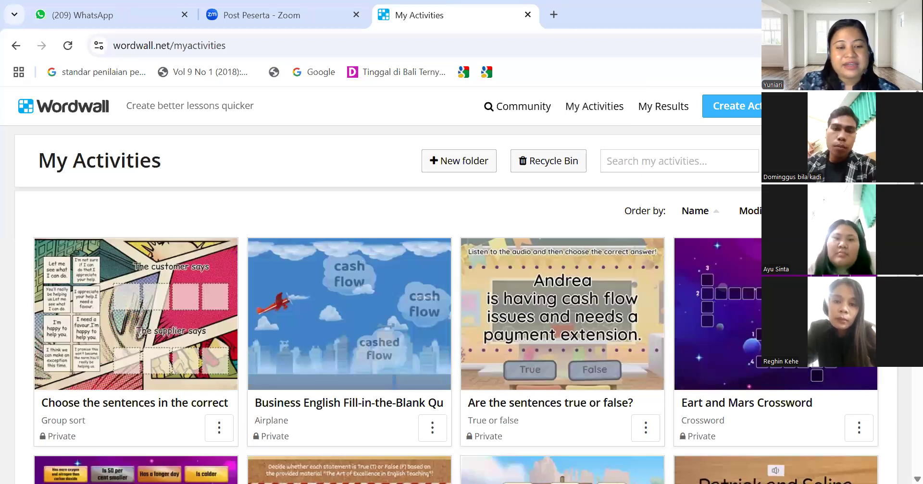
pyautogui.scroll(-3, 439, 285)
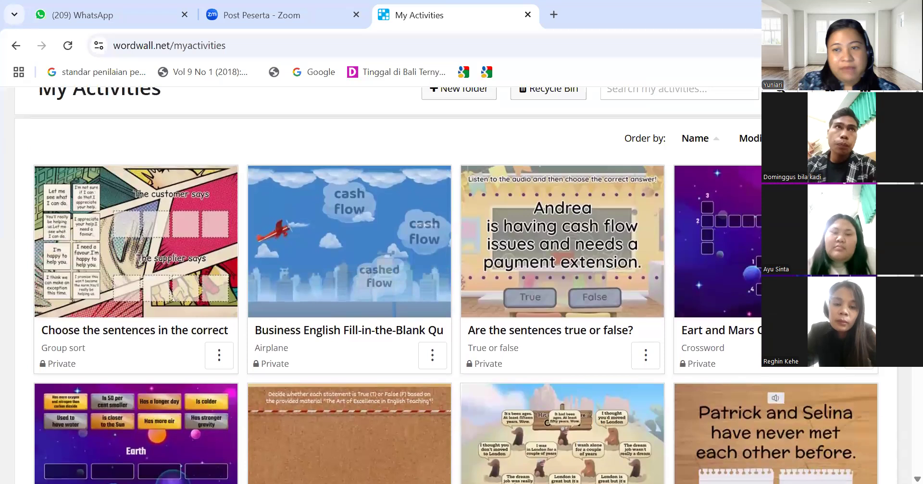
pyautogui.scroll(1, 438, 284)
pyautogui.scroll(-3, 438, 284)
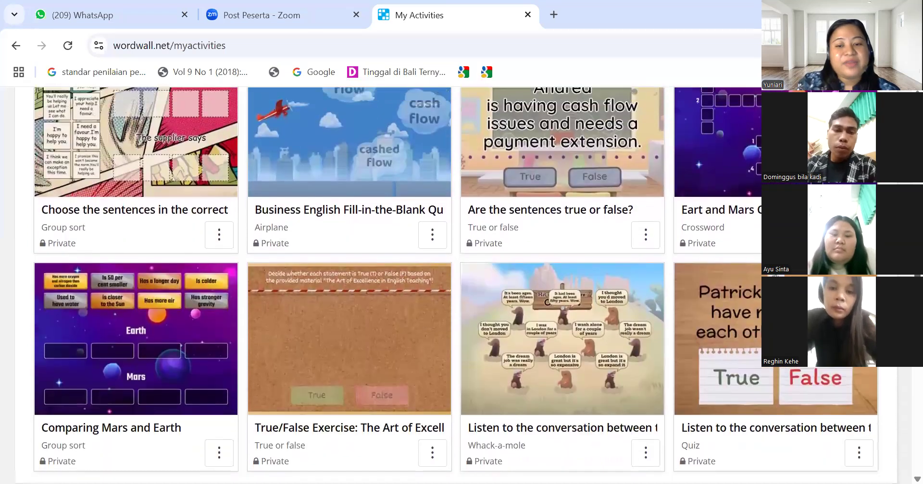
pyautogui.scroll(-3, 439, 284)
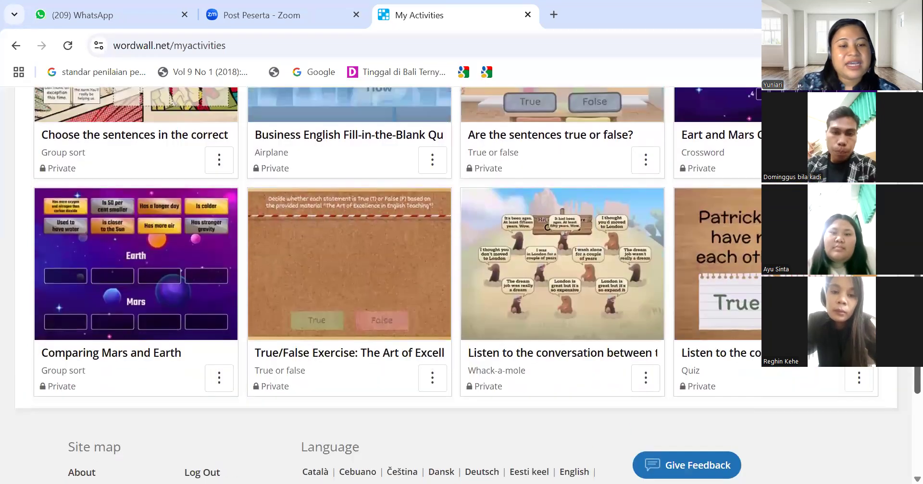
pyautogui.scroll(7, 439, 284)
pyautogui.scroll(-3, 439, 284)
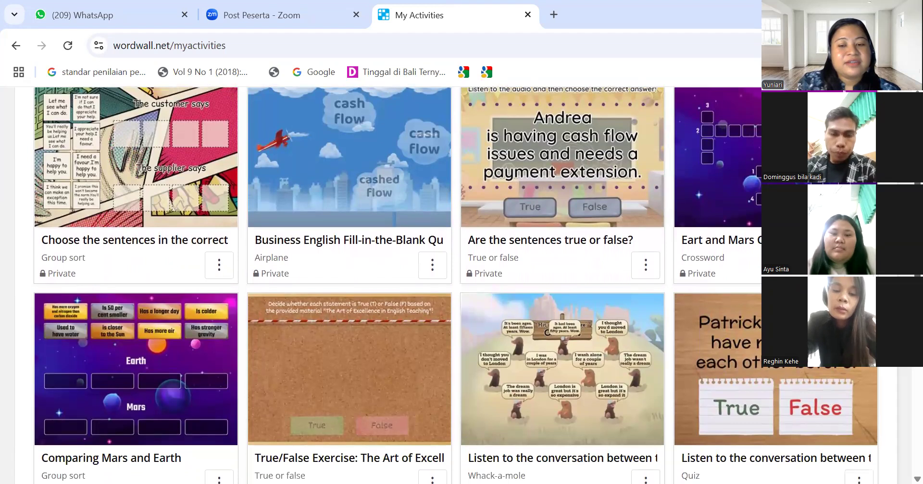
pyautogui.click(548, 358)
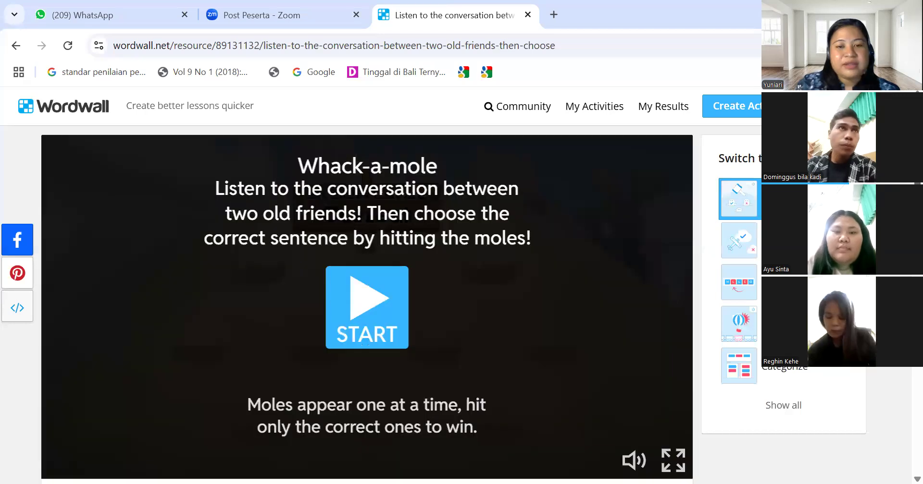
# Start the Whack-a-mole round, hit two sentence moles, then return to My Activities
pyautogui.scroll(-1, 366, 286)
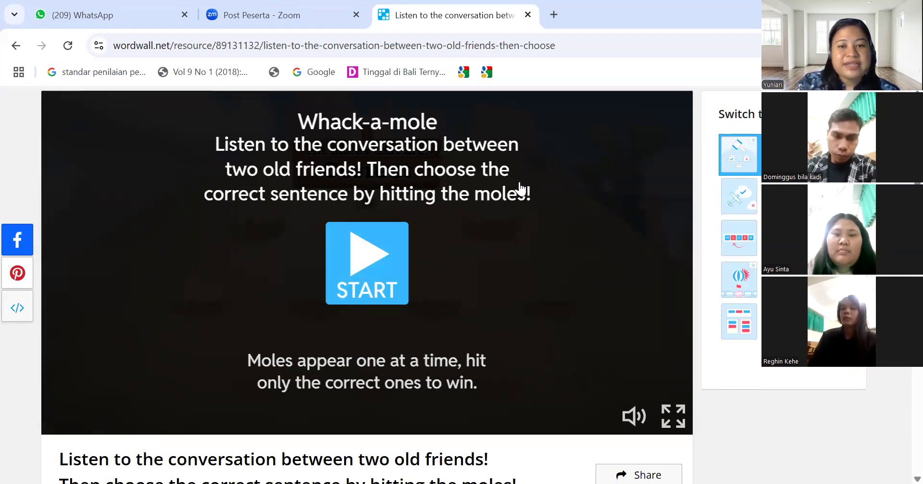
pyautogui.click(369, 290)
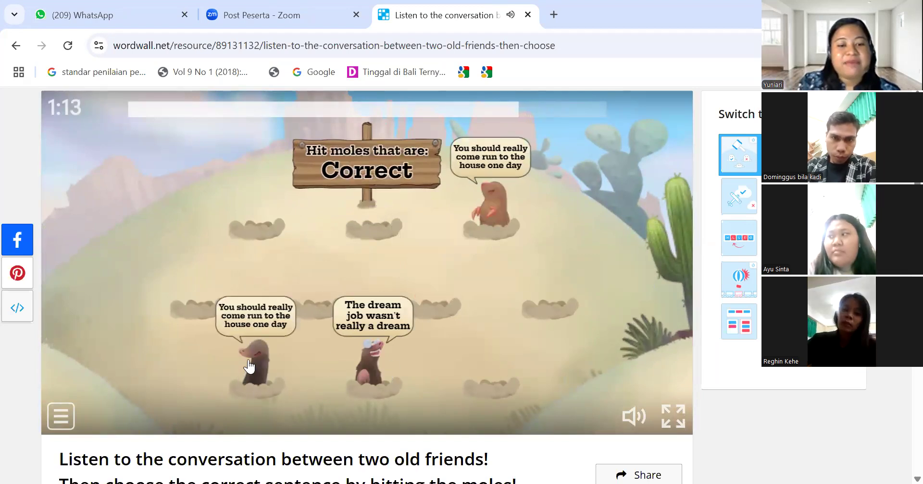
pyautogui.click(249, 367)
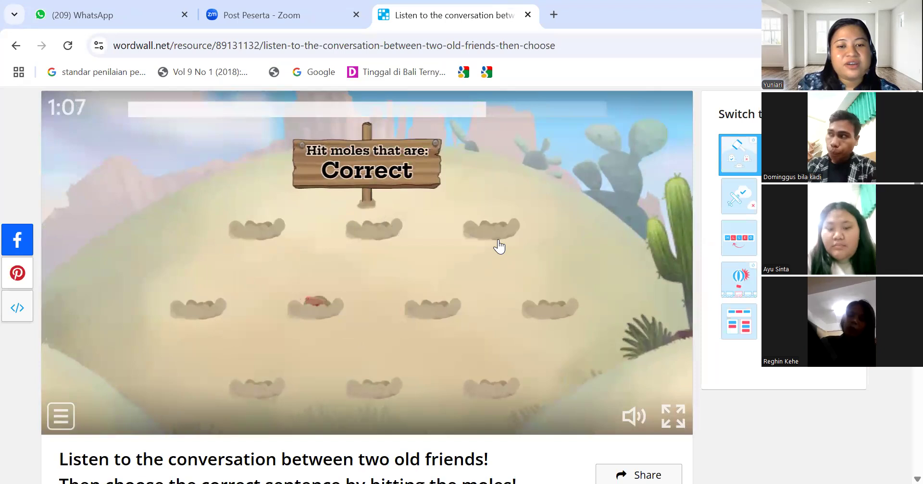
pyautogui.click(310, 268)
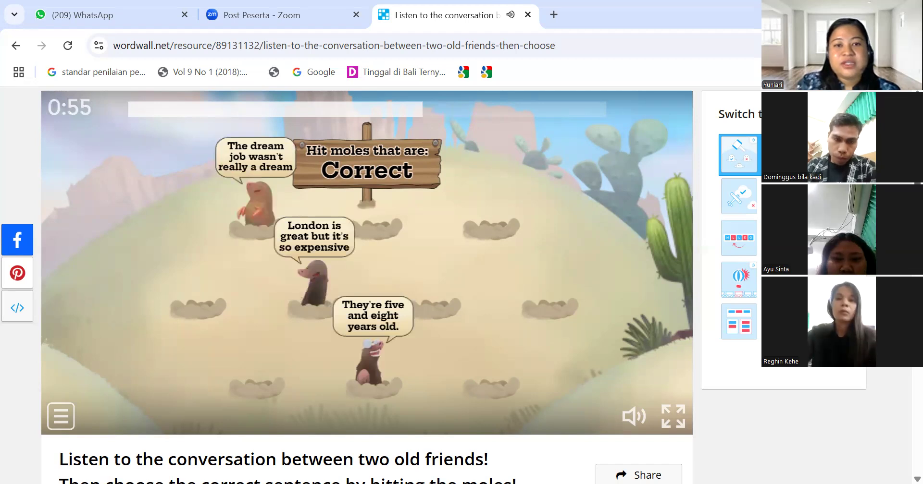
pyautogui.scroll(-10, 366, 289)
pyautogui.scroll(10, 367, 289)
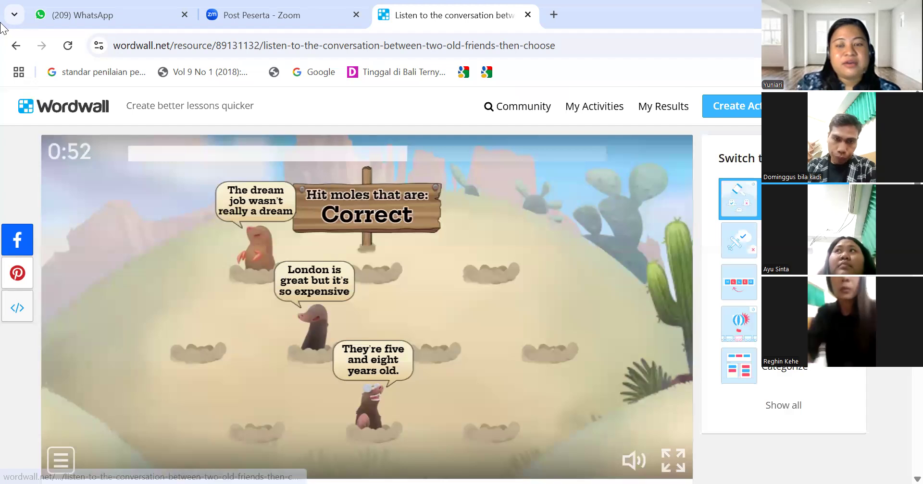
pyautogui.click(570, 108)
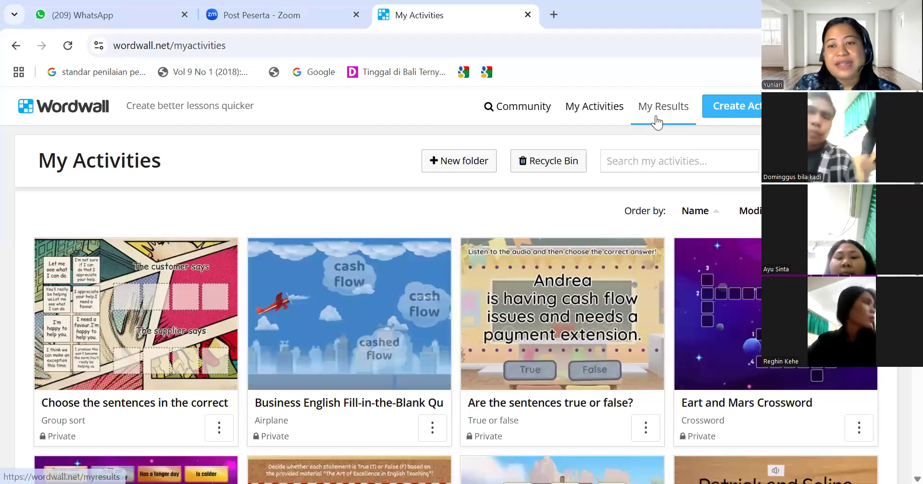
# Open My Results and scroll through the result sets, starting from Result 18
pyautogui.click(656, 123)
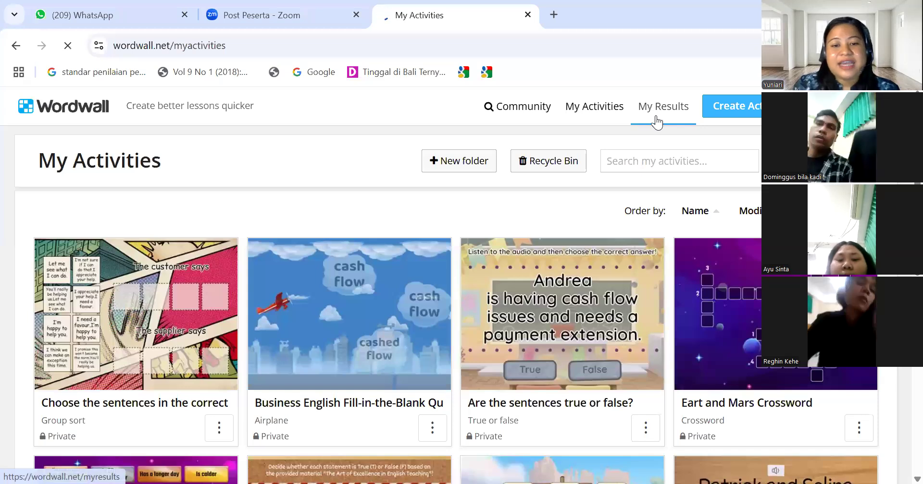
pyautogui.scroll(-1, 455, 285)
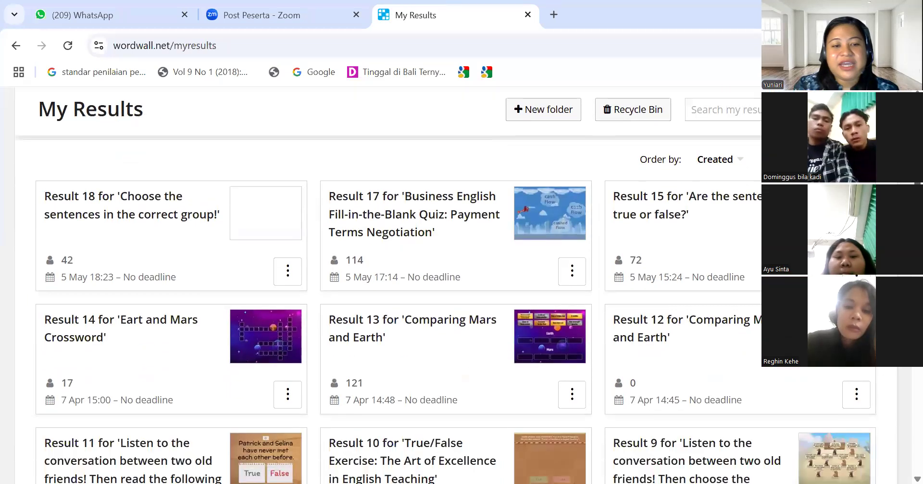
pyautogui.scroll(-2, 455, 286)
pyautogui.scroll(1, 456, 285)
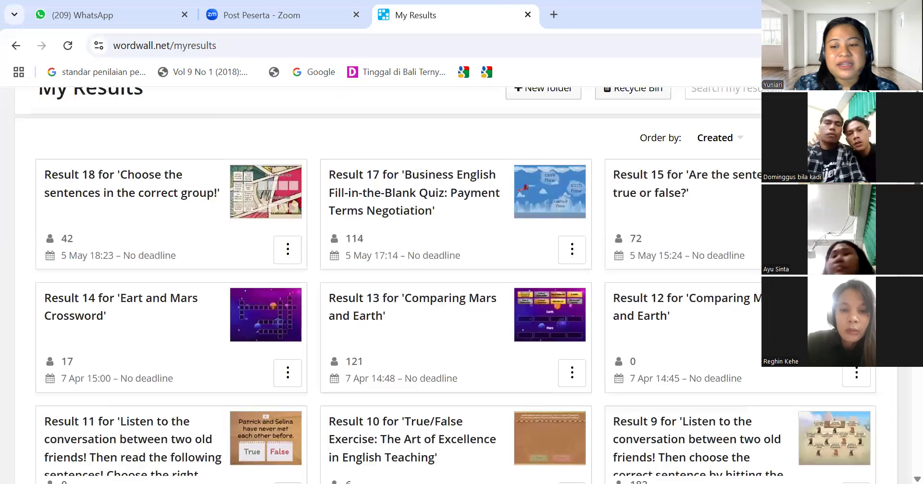
pyautogui.click(813, 436)
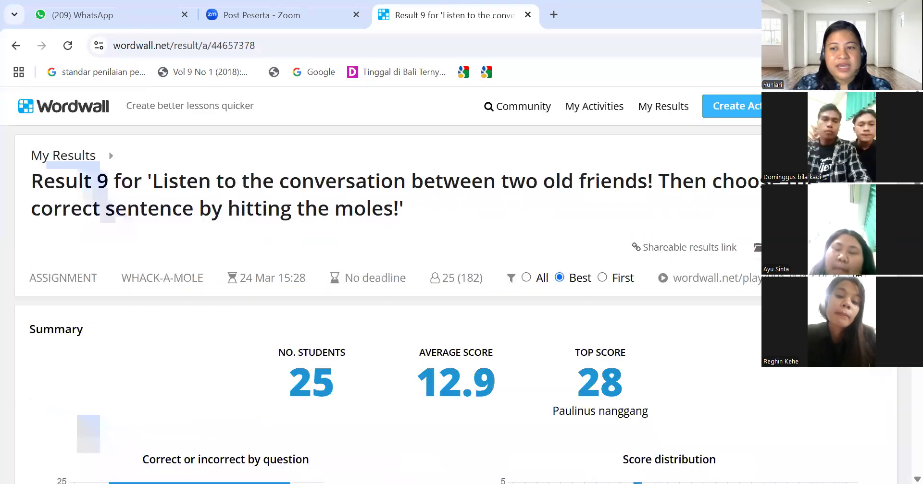
pyautogui.scroll(-1, 384, 288)
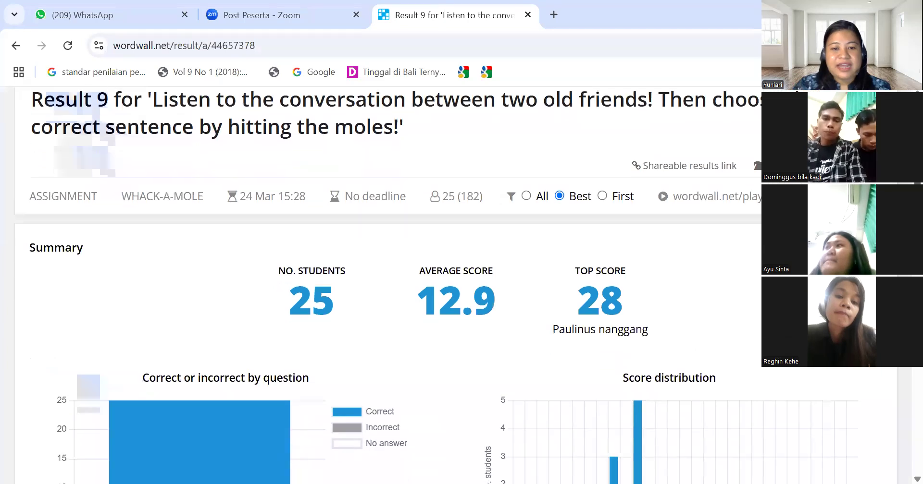
pyautogui.scroll(-1, 302, 260)
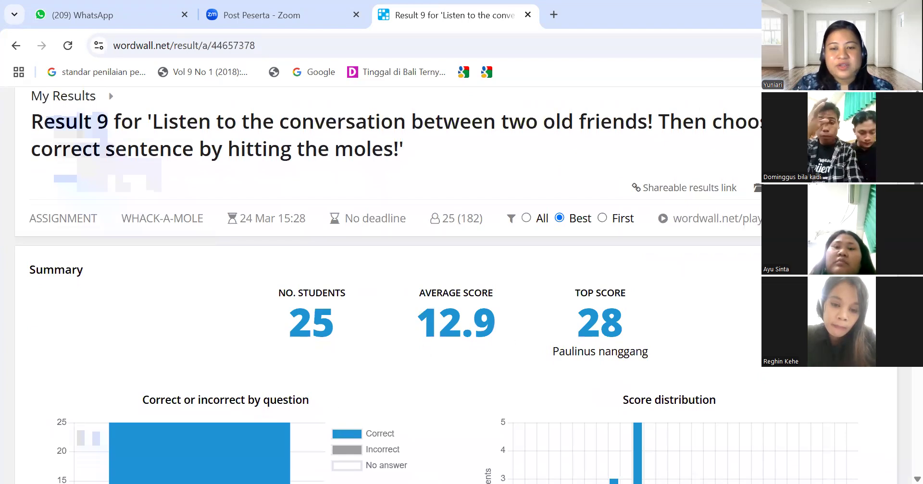
pyautogui.scroll(-1, 596, 243)
pyautogui.moveTo(554, 288); pyautogui.dragTo(650, 287)
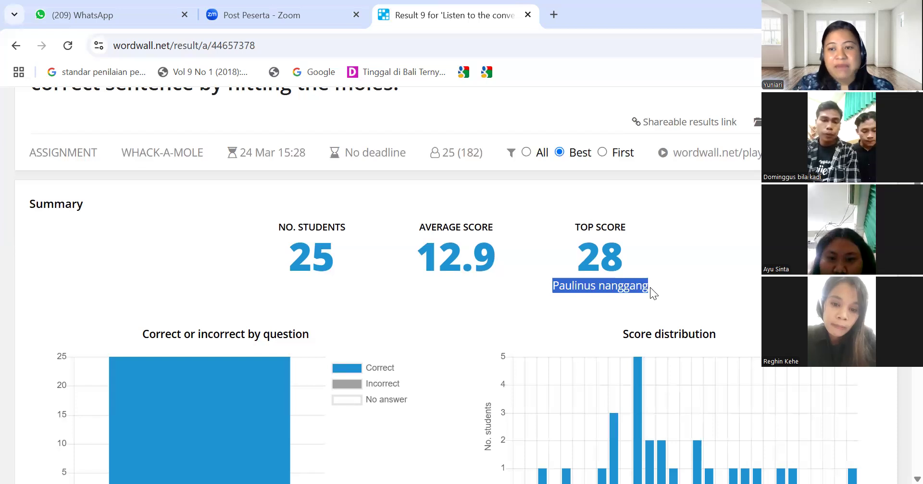
pyautogui.scroll(-2, 437, 285)
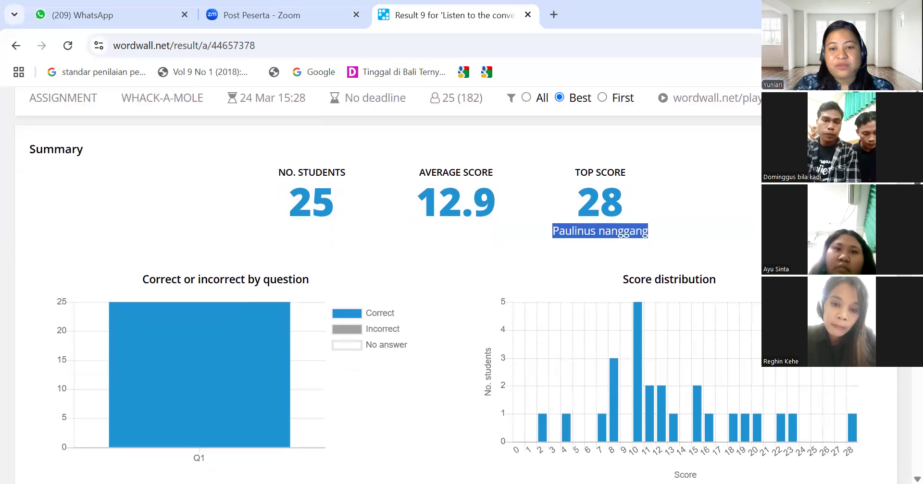
pyautogui.scroll(-3, 385, 288)
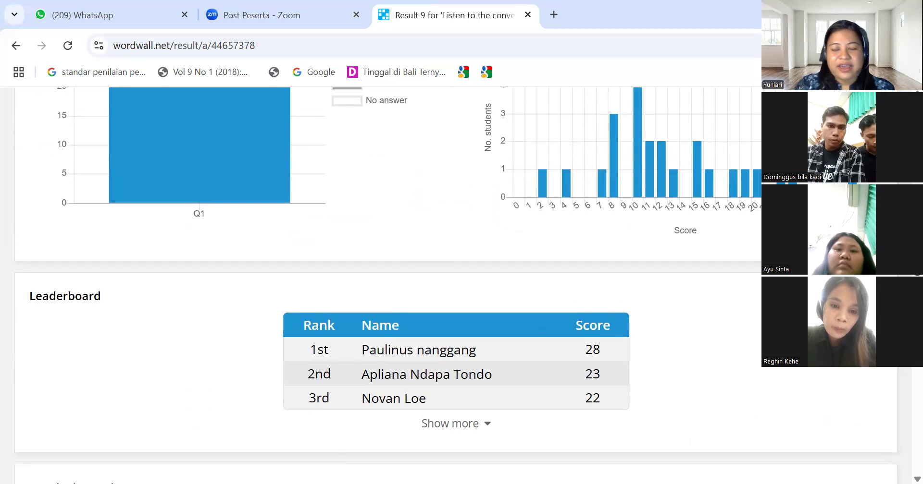
pyautogui.scroll(-3, 457, 286)
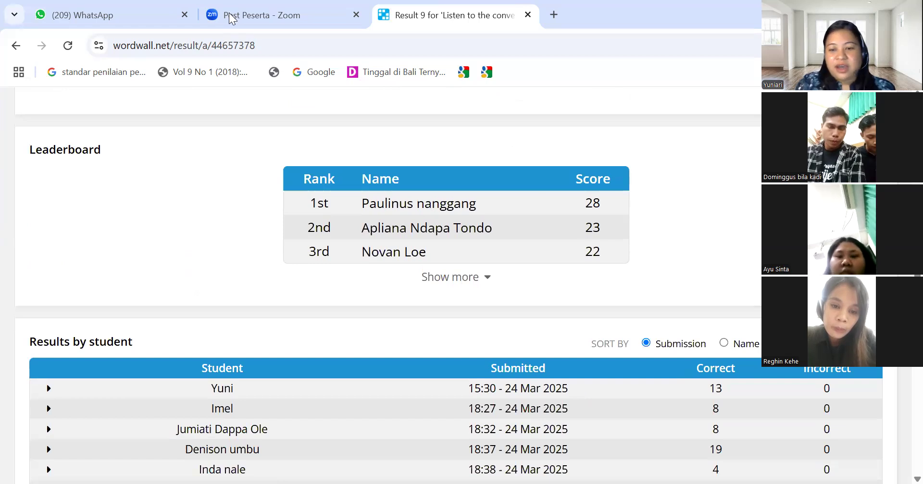
pyautogui.scroll(-1, 456, 286)
pyautogui.scroll(1, 457, 286)
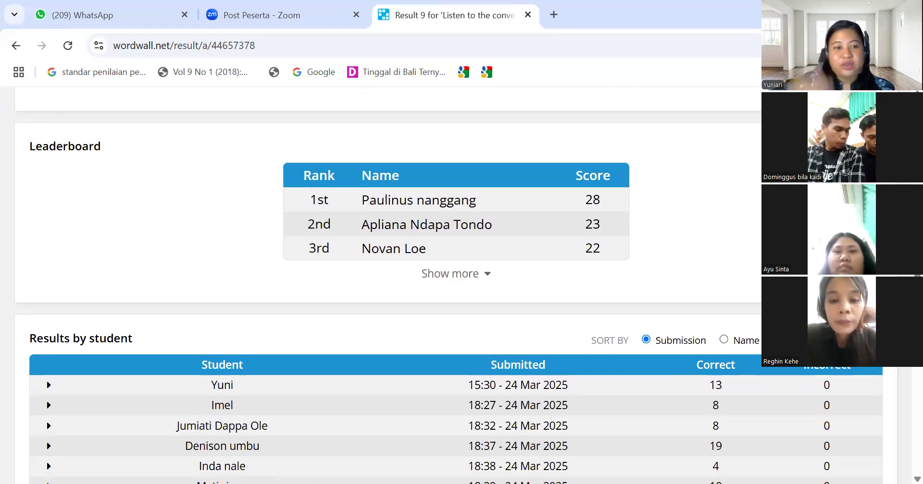
pyautogui.click(778, 339)
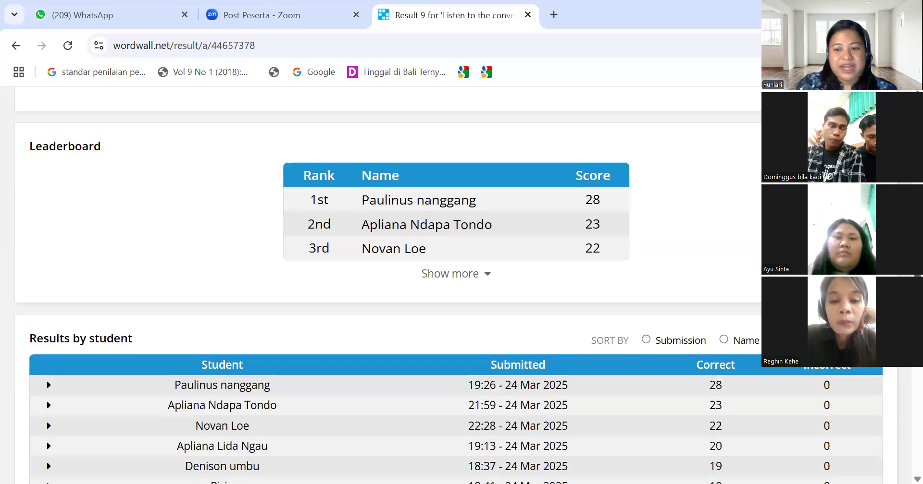
pyautogui.scroll(-4, 449, 291)
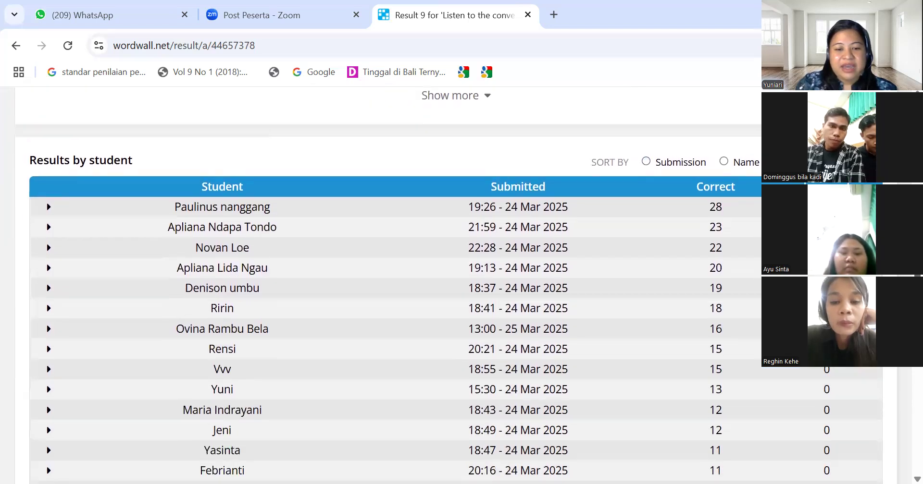
pyautogui.scroll(-4, 448, 291)
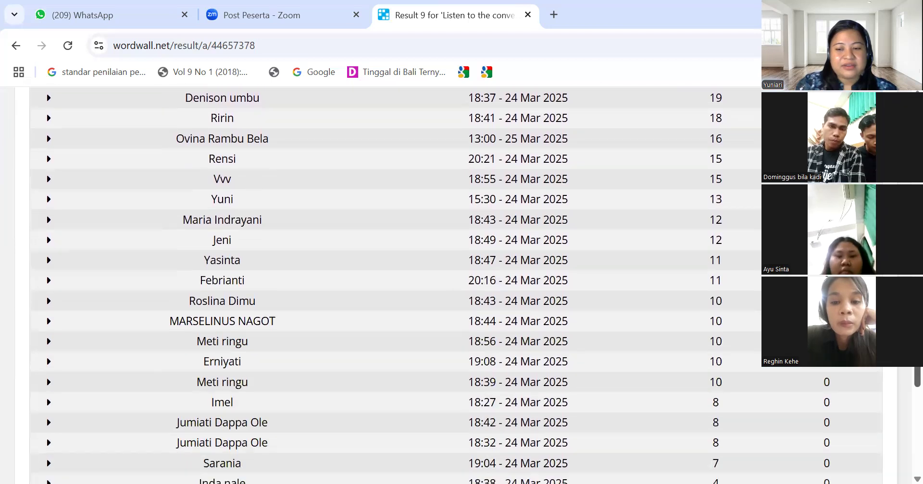
pyautogui.scroll(-4, 901, 377)
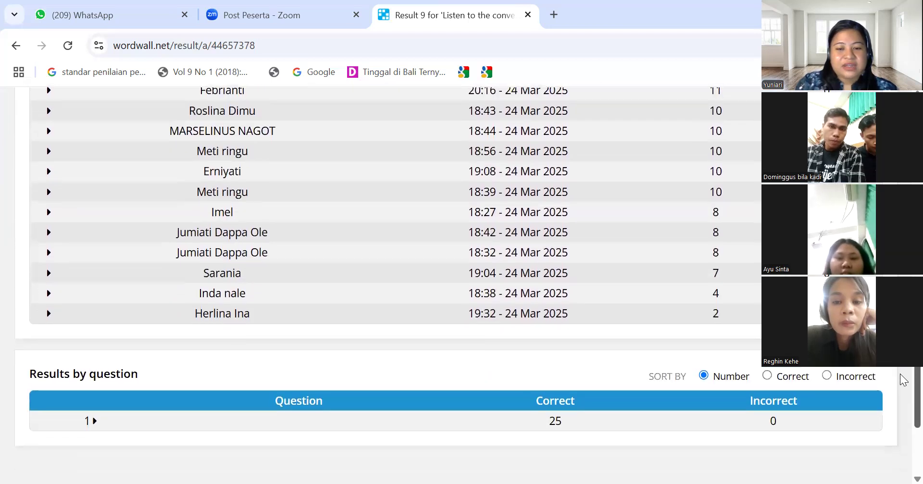
pyautogui.scroll(15, 900, 377)
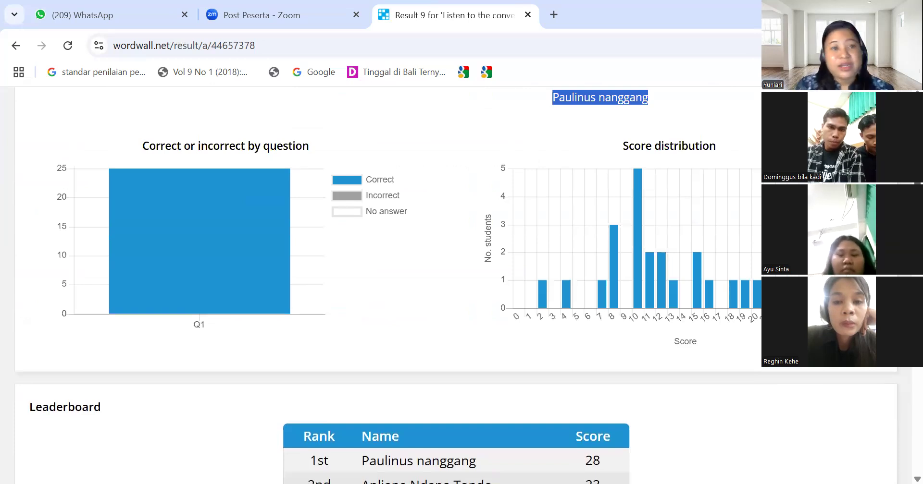
pyautogui.scroll(-3, 457, 286)
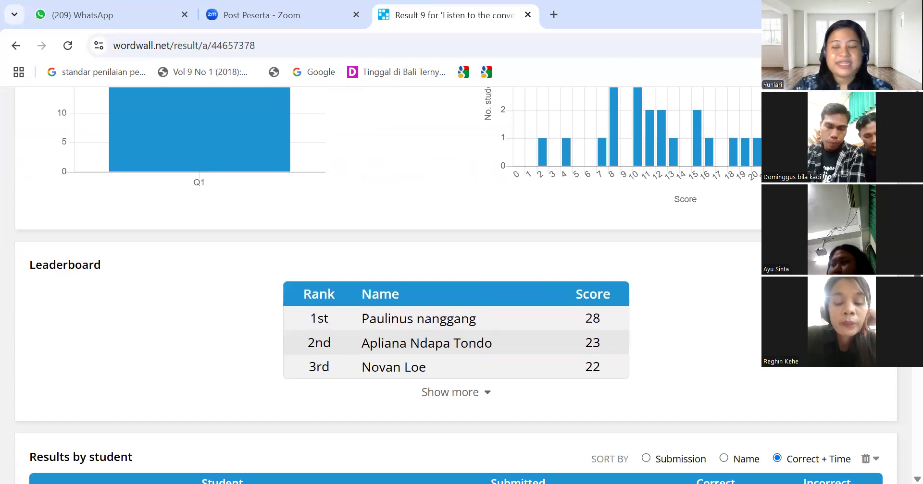
pyautogui.scroll(5, 456, 286)
pyautogui.scroll(-5, 456, 286)
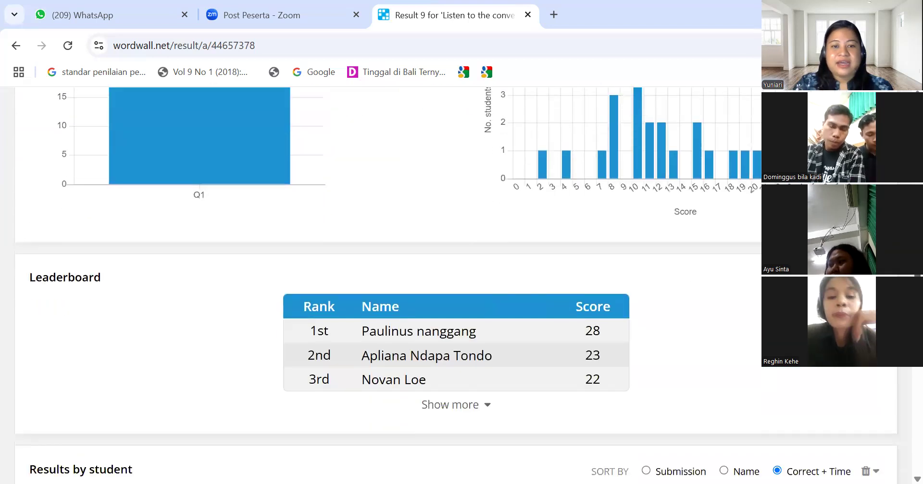
pyautogui.scroll(7, 456, 286)
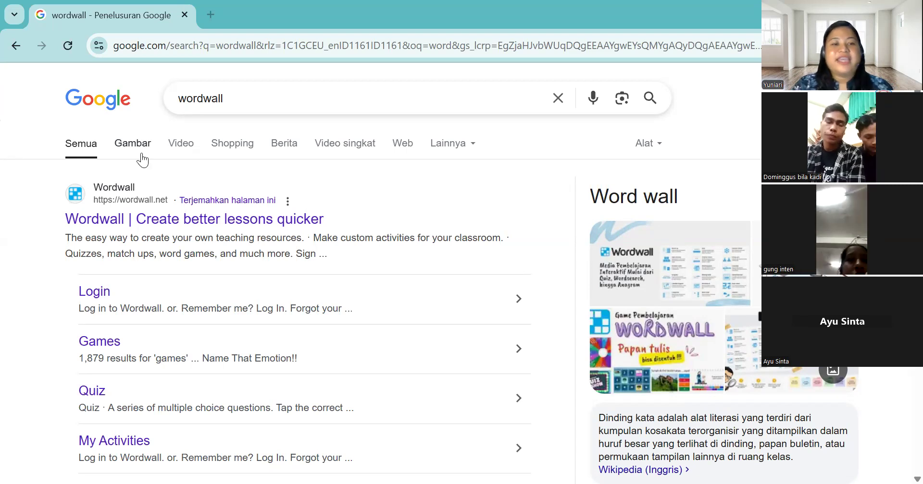
# Select the 'wordwall' query in the Google search box and dismiss the suggestions list
pyautogui.moveTo(234, 98); pyautogui.dragTo(176, 103)
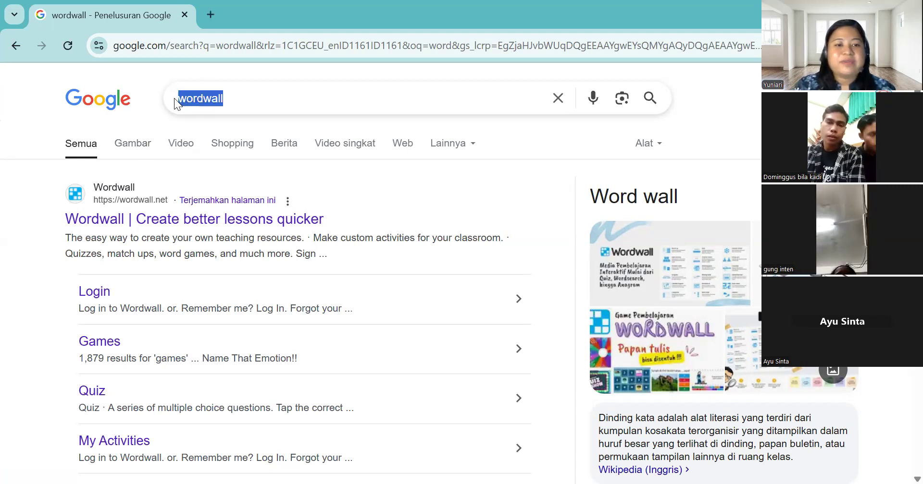
pyautogui.click(175, 99)
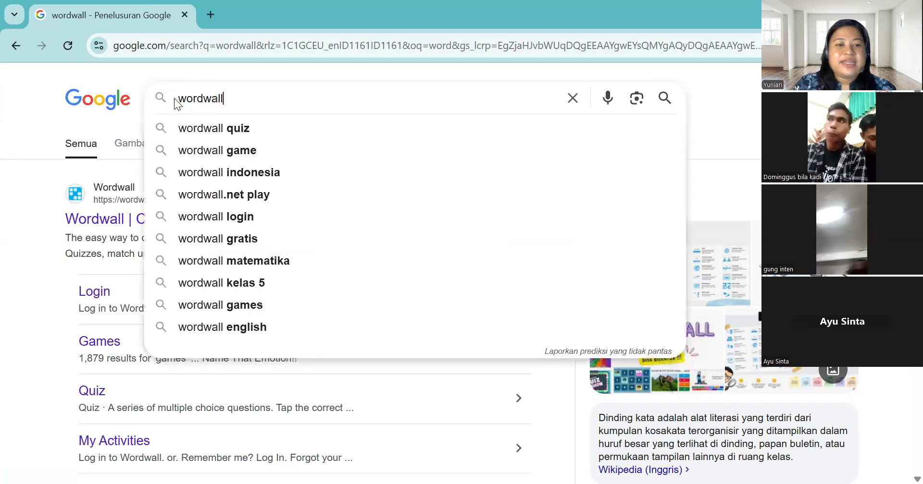
pyautogui.click(34, 135)
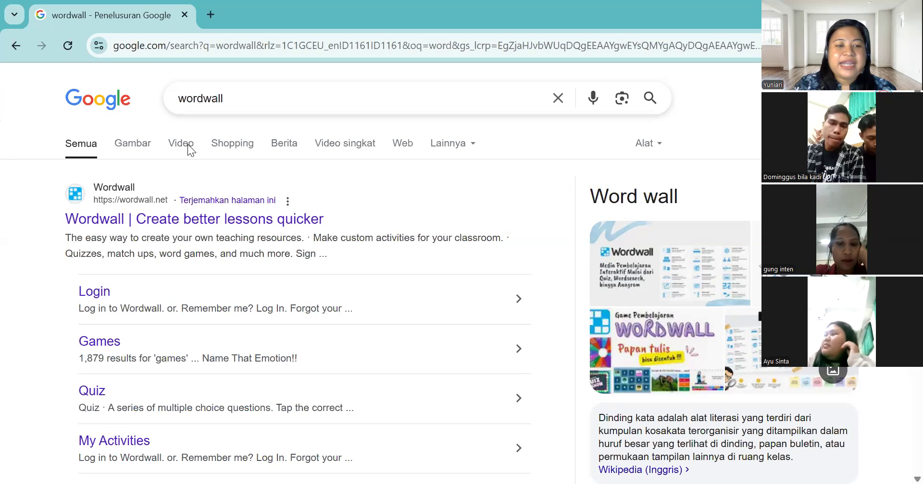
# Open the Wordwall site from the results and go to the Basic account sign-up form
pyautogui.click(110, 226)
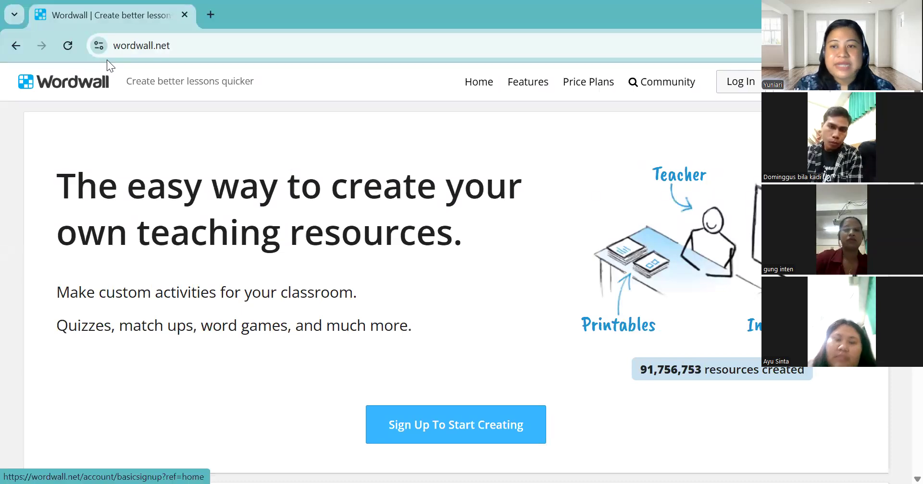
pyautogui.press('Return')
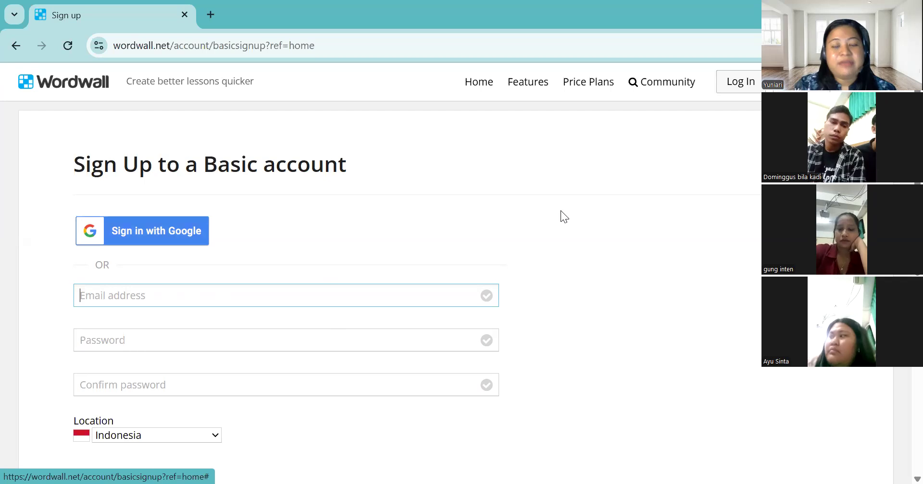
# Look over the sign-up form and choose to sign in with Google
pyautogui.scroll(-3, 389, 274)
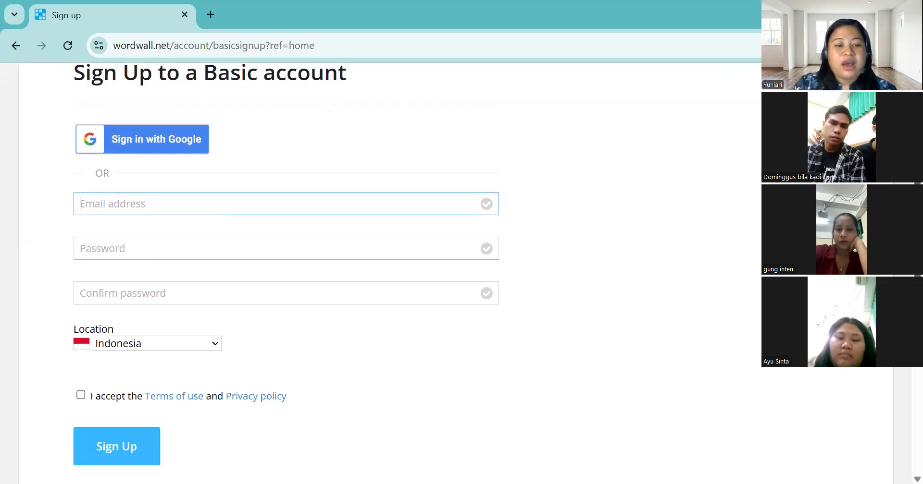
pyautogui.scroll(2, 390, 274)
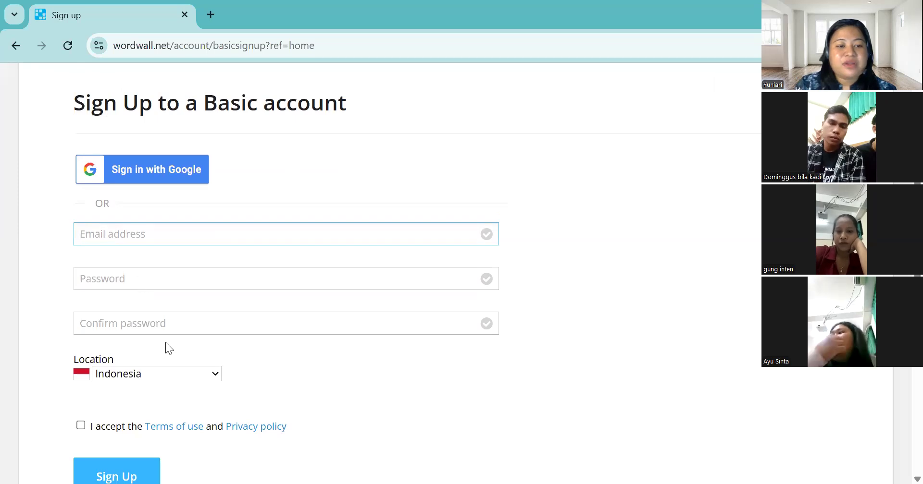
pyautogui.scroll(-3, 336, 289)
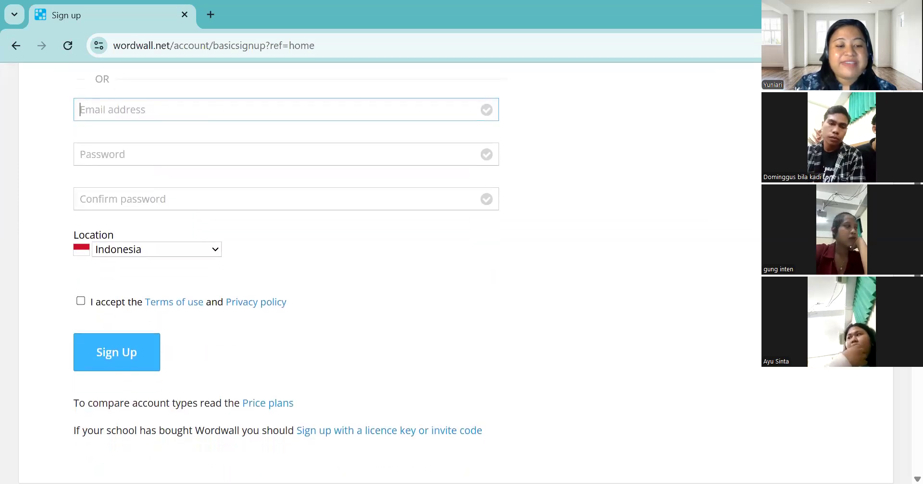
pyautogui.scroll(4, 336, 288)
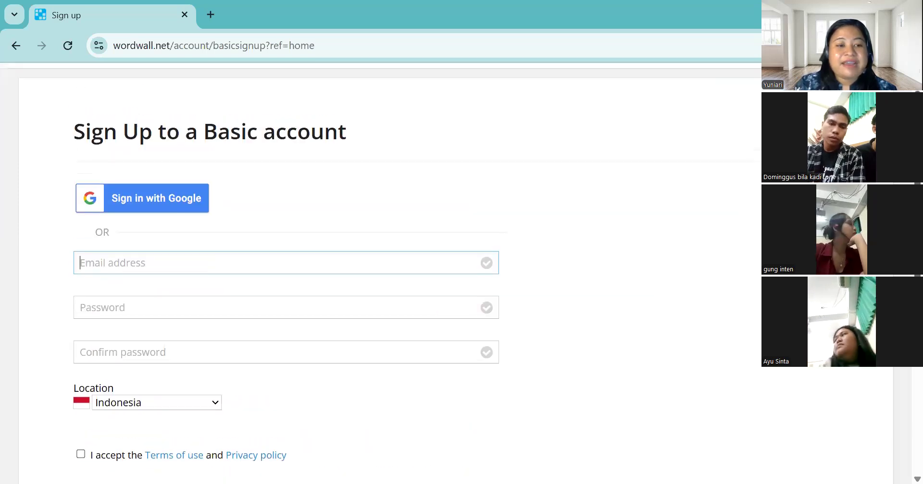
pyautogui.click(179, 201)
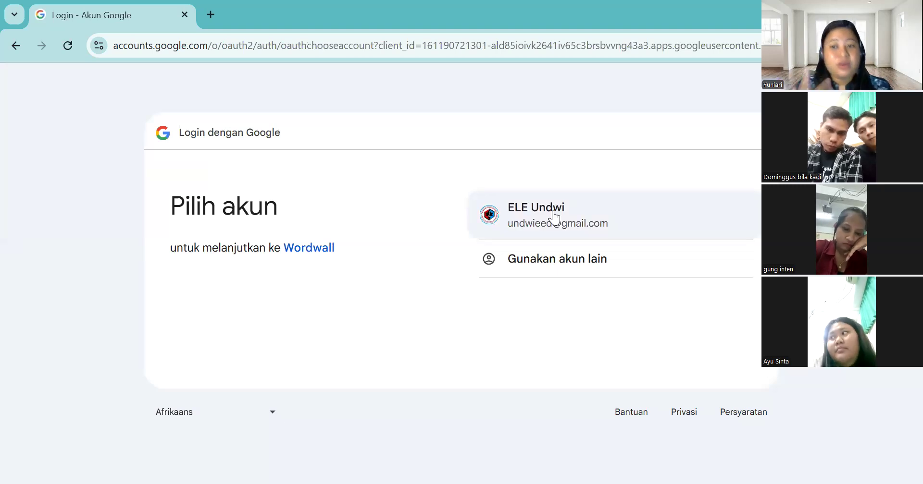
# Pick the saved Google account on the 'Pilih akun' chooser
pyautogui.click(530, 232)
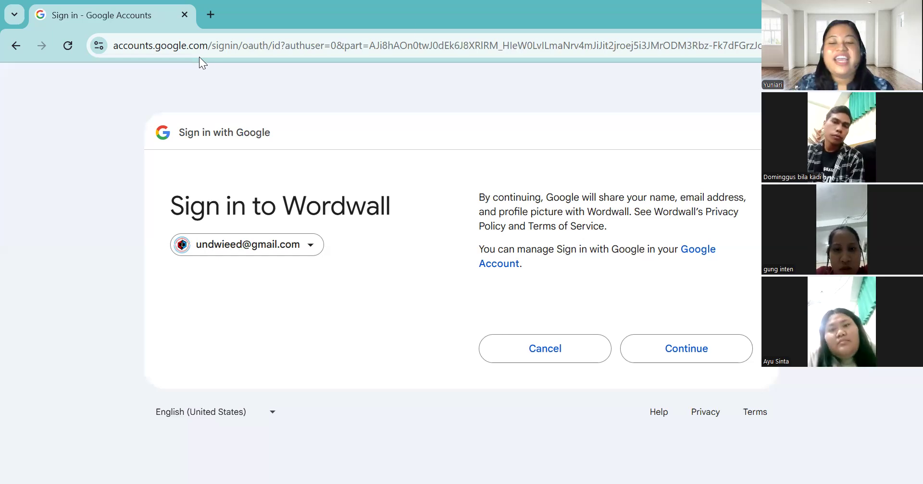
# Retry Continue on the Sign in to Wordwall consent page several times without completing sign-in
pyautogui.click(691, 364)
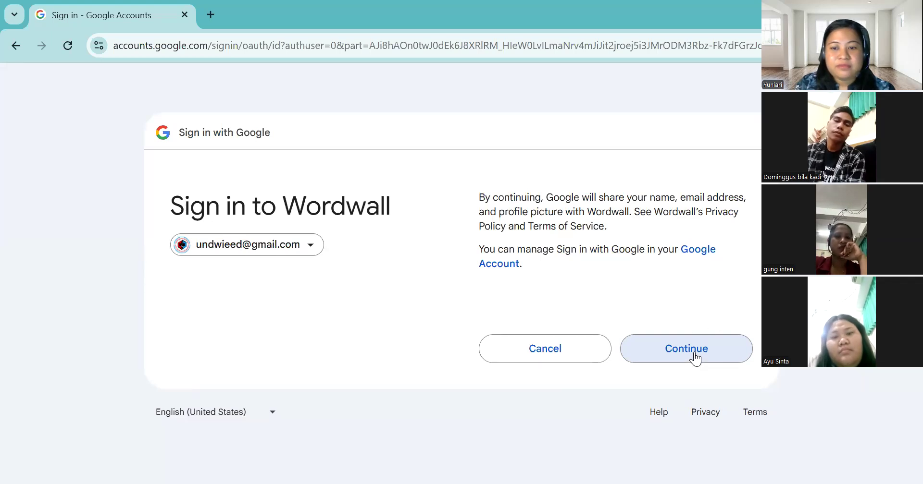
pyautogui.click(690, 355)
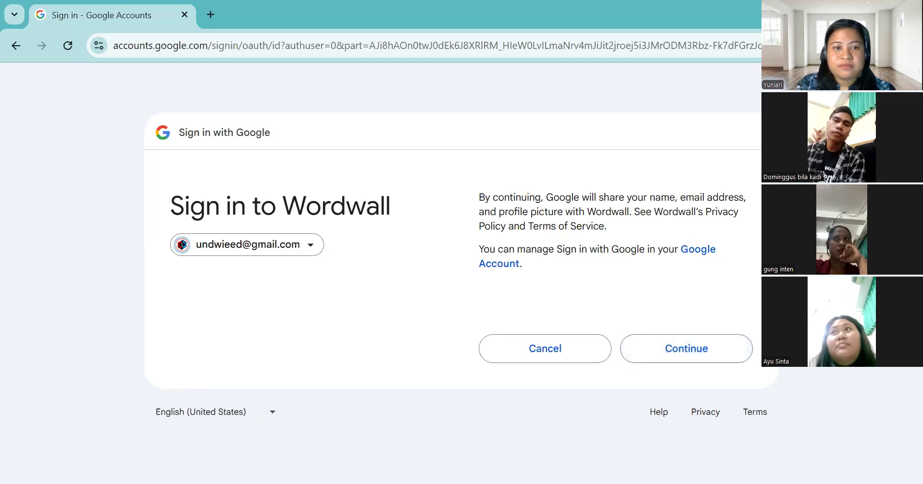
pyautogui.moveTo(769, 250); pyautogui.dragTo(769, 198)
pyautogui.click(769, 206)
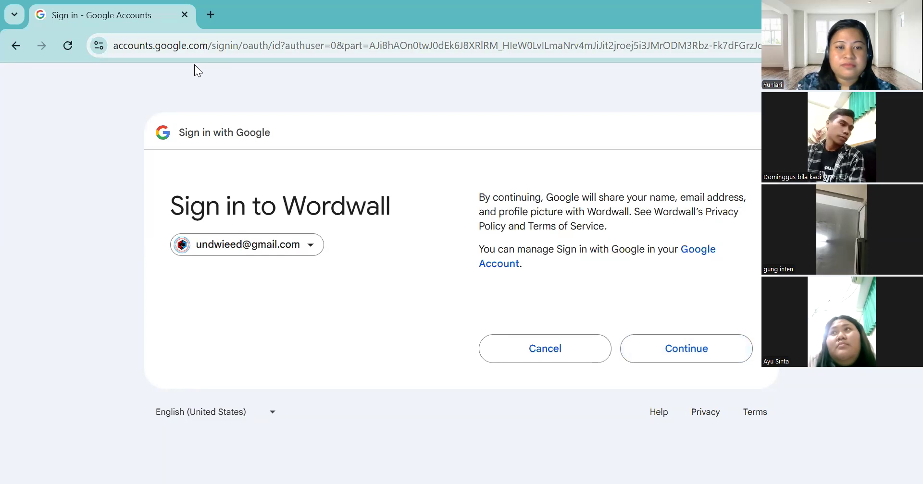
pyautogui.click(687, 350)
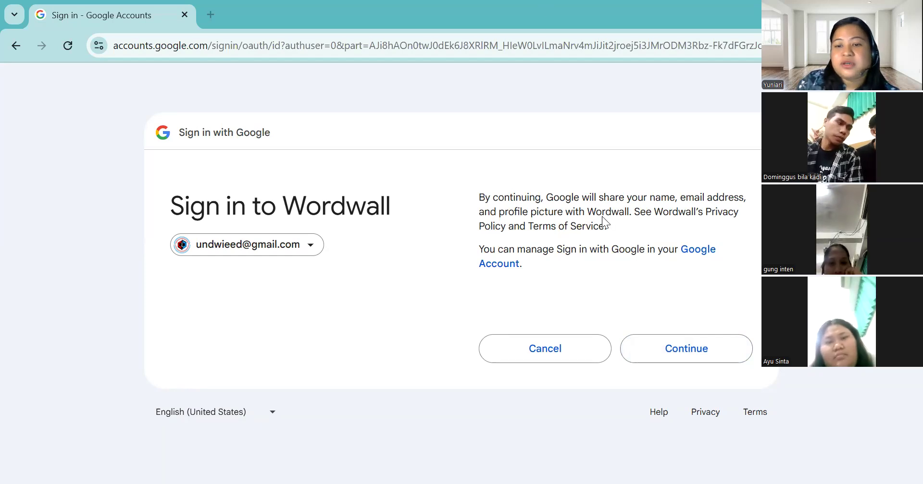
pyautogui.click(662, 353)
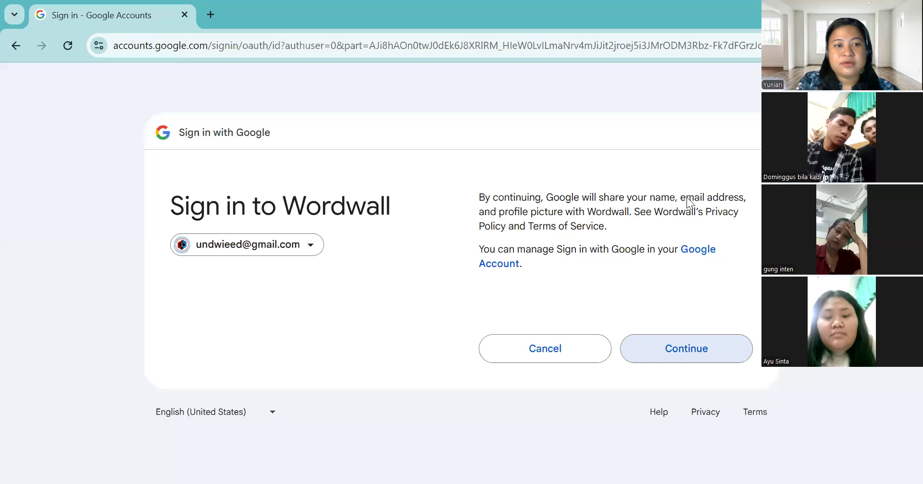
pyautogui.click(707, 352)
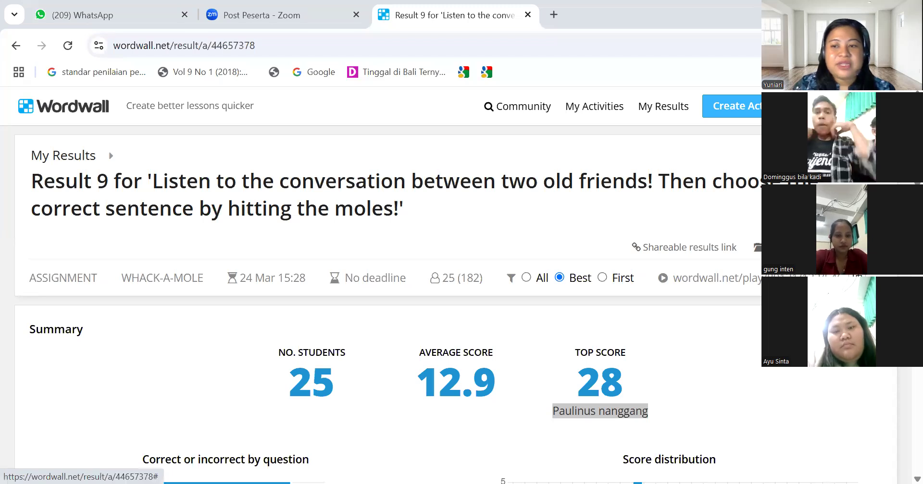
# Open the profile page from the account menu and scroll its empty Shared activities section
pyautogui.click(889, 106)
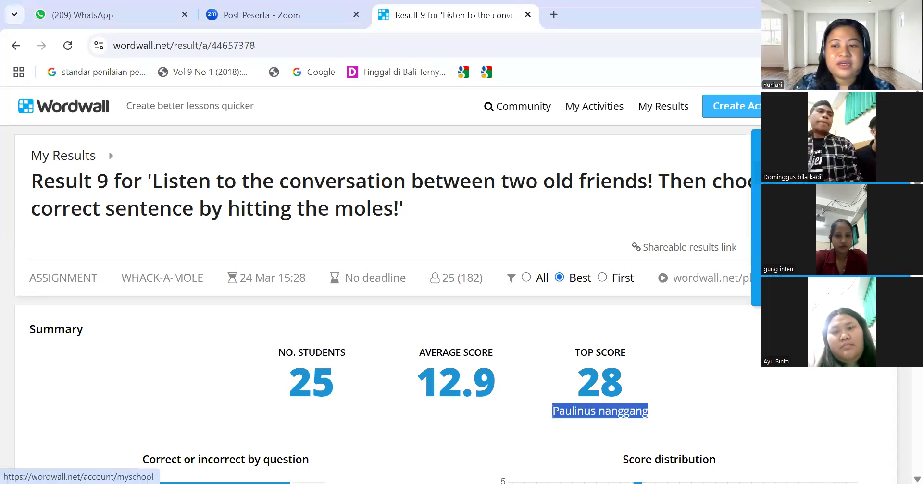
pyautogui.click(818, 197)
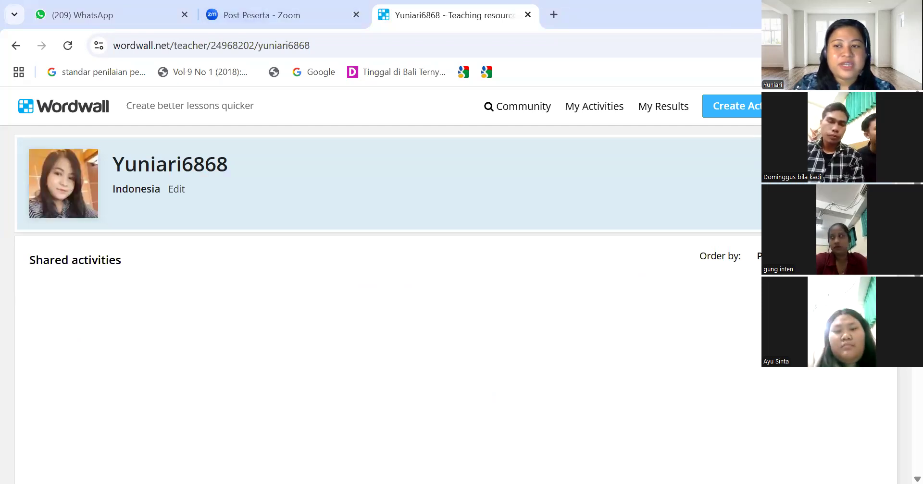
pyautogui.scroll(-5, 385, 288)
pyautogui.scroll(5, 385, 288)
pyautogui.scroll(-5, 385, 288)
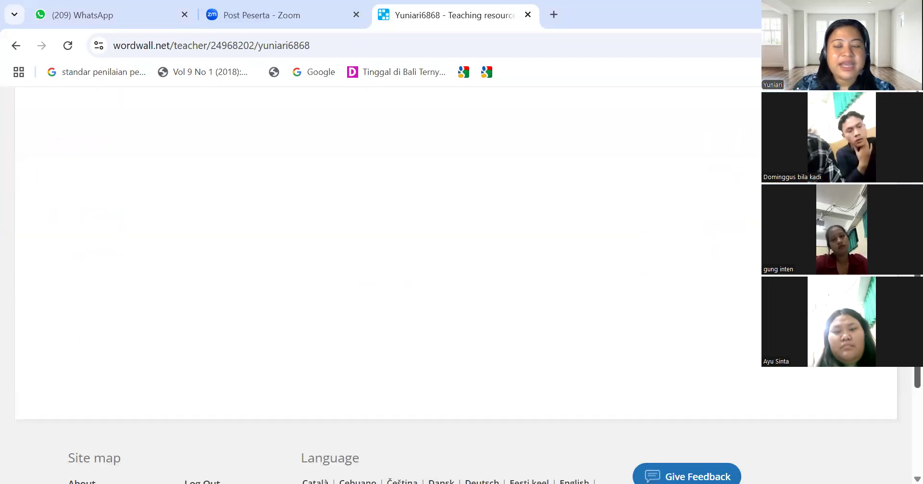
pyautogui.scroll(5, 384, 288)
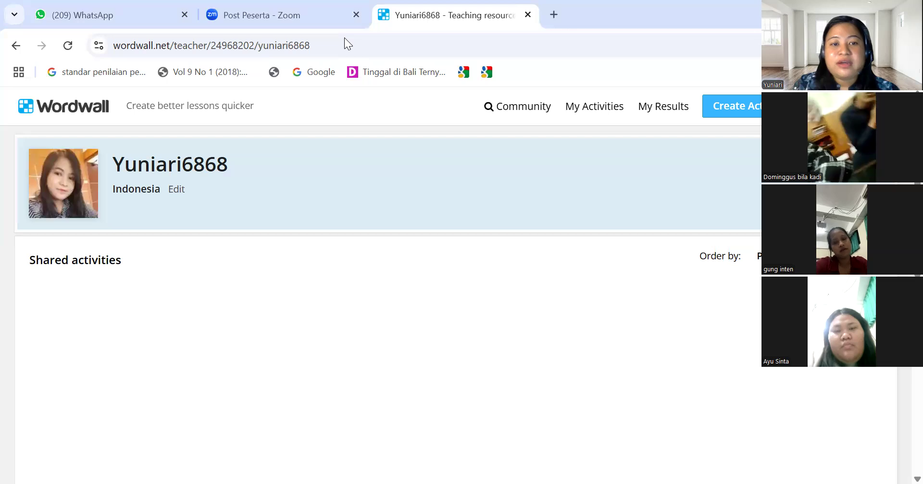
# Start a new Wordwall activity from the Create Activity button in the header
pyautogui.click(739, 114)
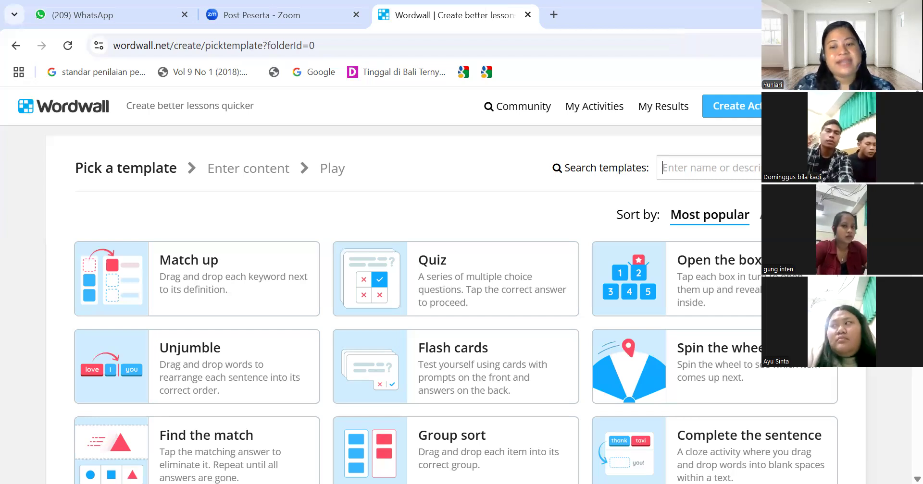
pyautogui.scroll(-4, 419, 285)
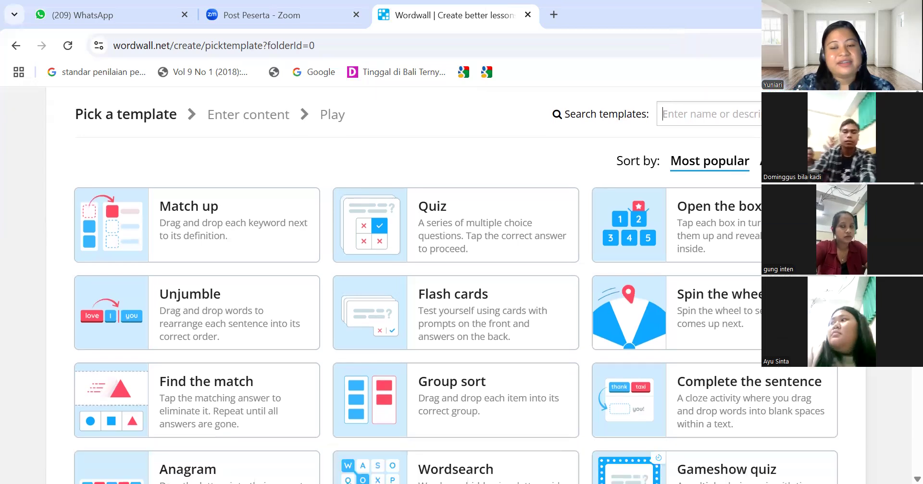
pyautogui.scroll(-2, 419, 286)
pyautogui.scroll(2, 418, 286)
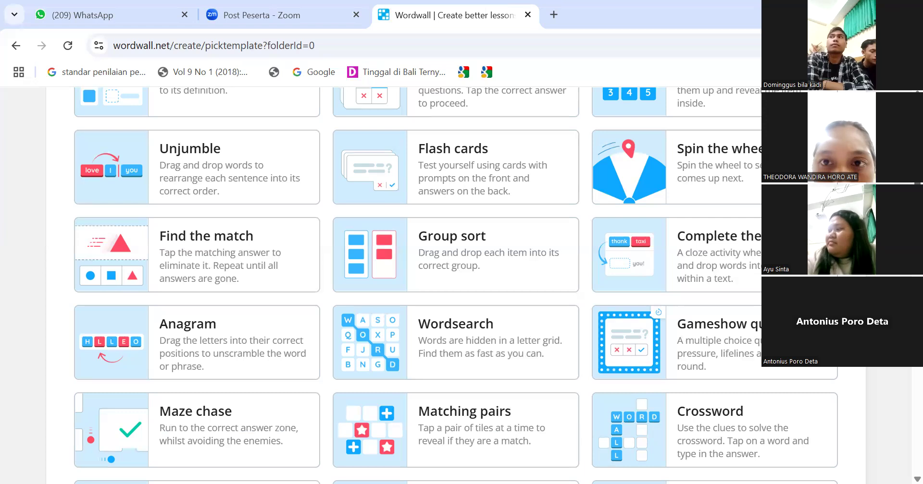
pyautogui.scroll(-6, 456, 286)
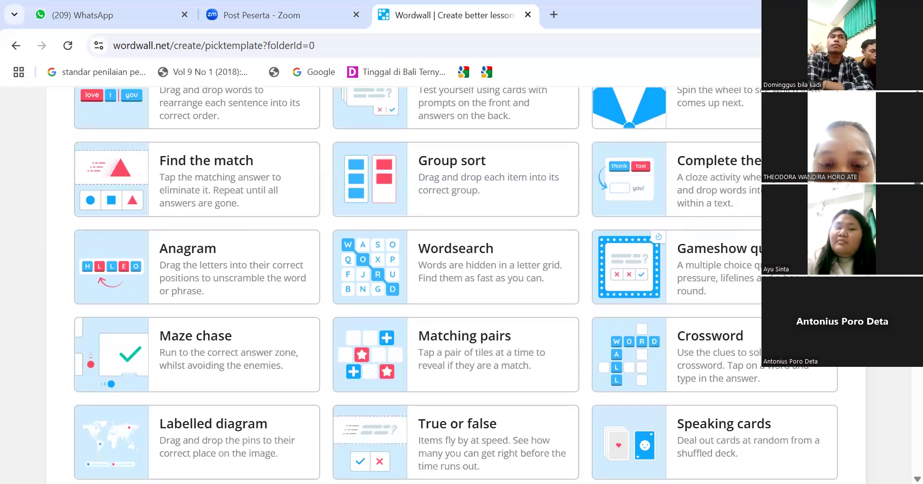
pyautogui.scroll(-2, 456, 285)
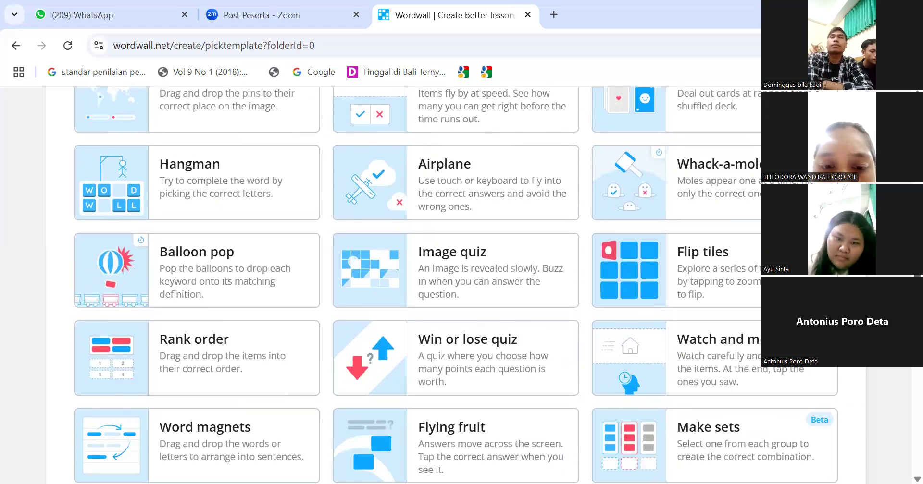
pyautogui.scroll(3, 456, 285)
pyautogui.scroll(7, 455, 286)
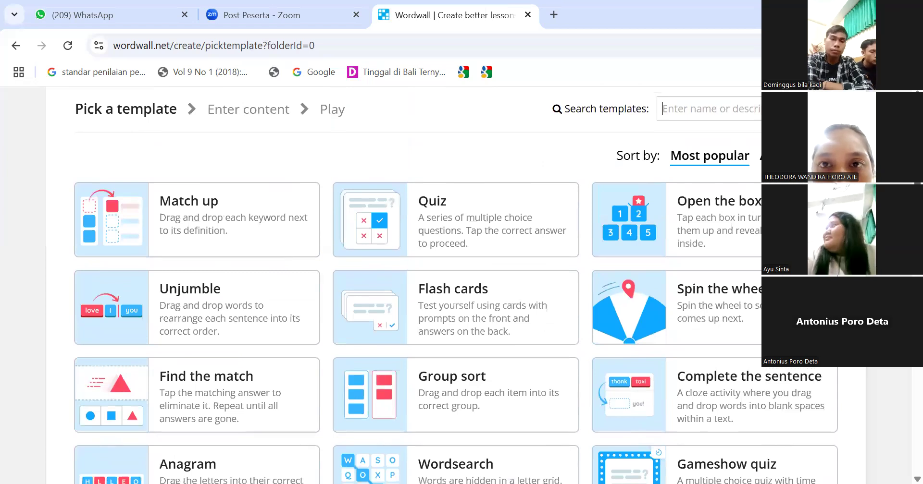
pyautogui.scroll(-2, 456, 285)
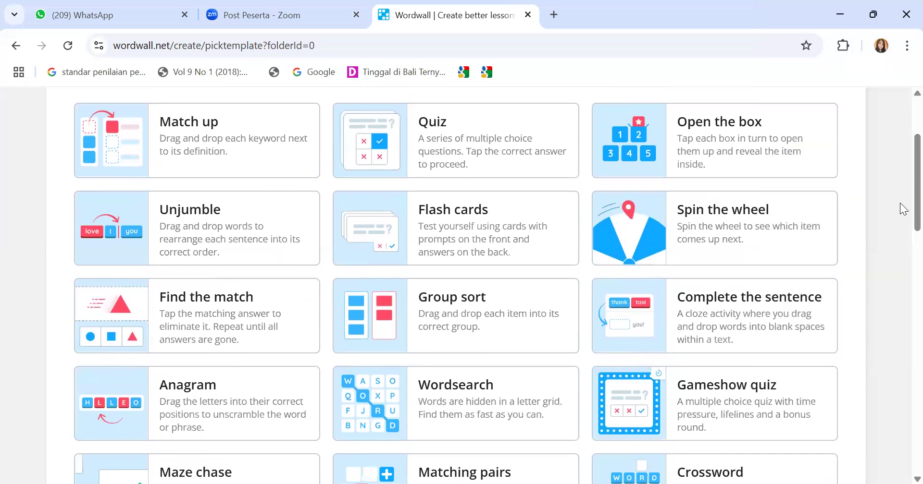
pyautogui.scroll(2, 902, 209)
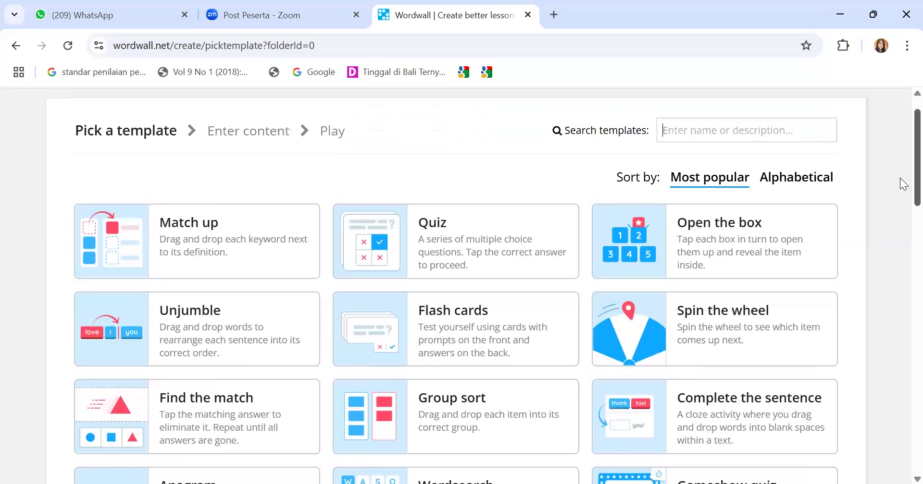
pyautogui.scroll(-2, 901, 192)
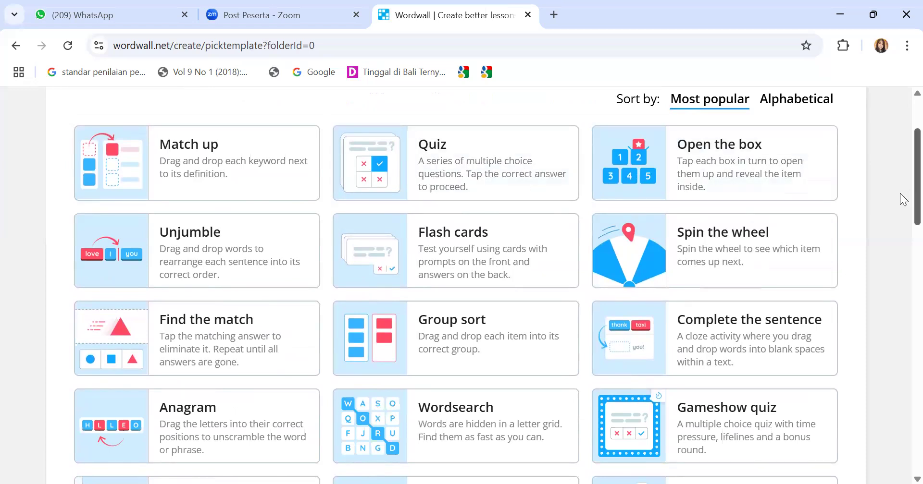
pyautogui.scroll(-3, 899, 197)
pyautogui.scroll(-6, 902, 284)
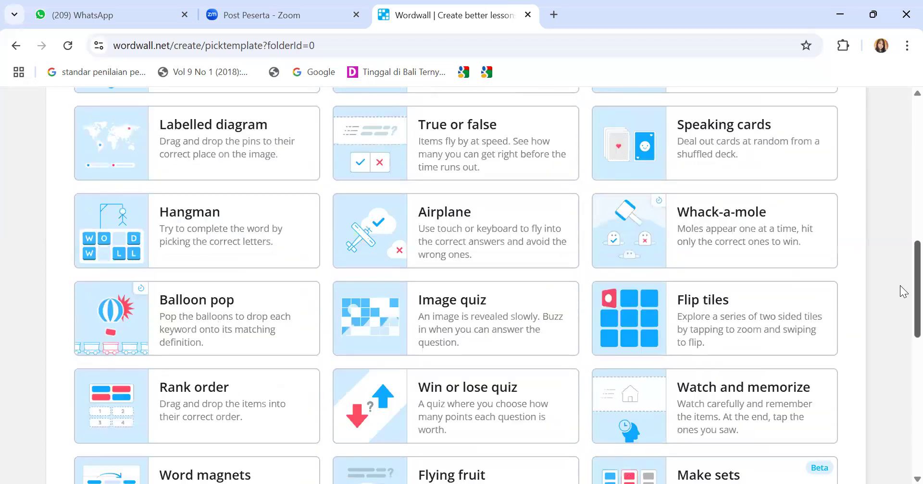
pyautogui.scroll(2, 901, 286)
pyautogui.scroll(-2, 902, 336)
pyautogui.scroll(-4, 902, 374)
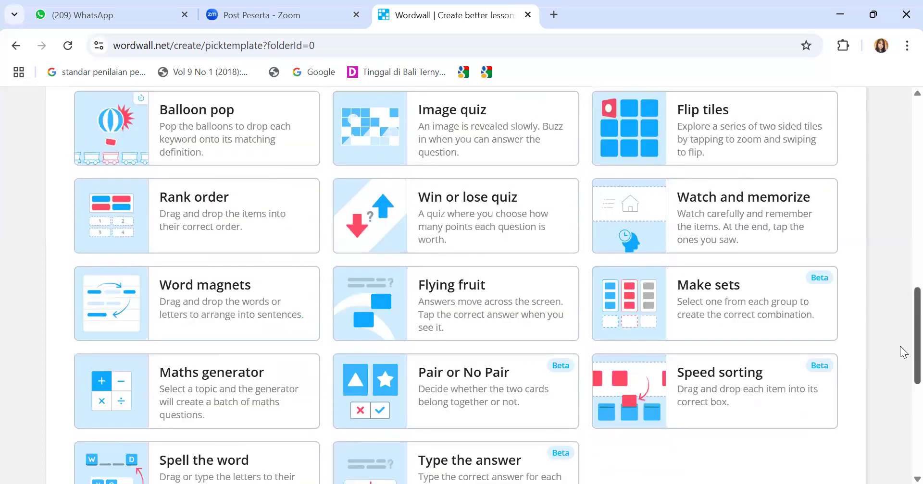
pyautogui.scroll(15, 904, 353)
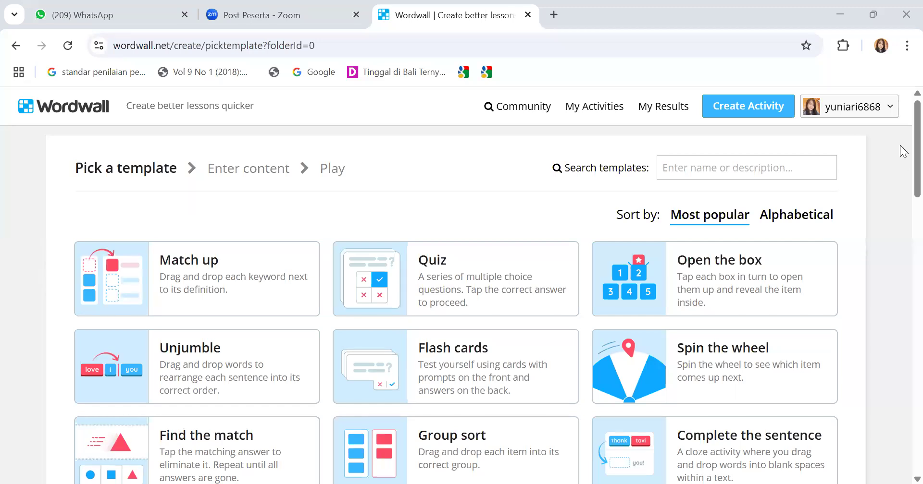
pyautogui.scroll(-4, 902, 151)
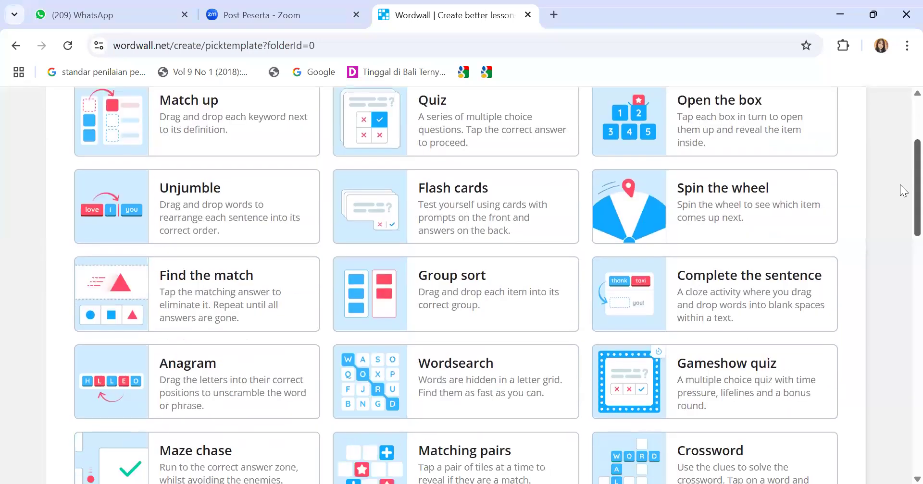
pyautogui.scroll(-5, 903, 206)
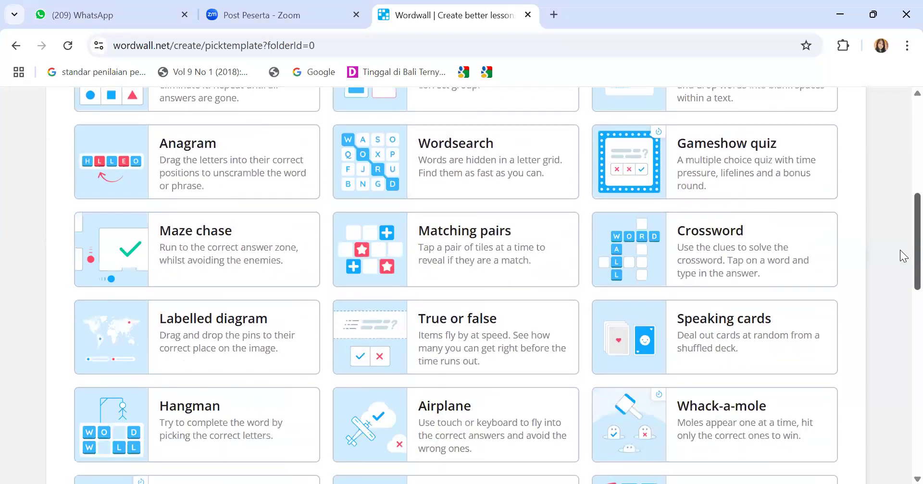
pyautogui.scroll(-6, 903, 337)
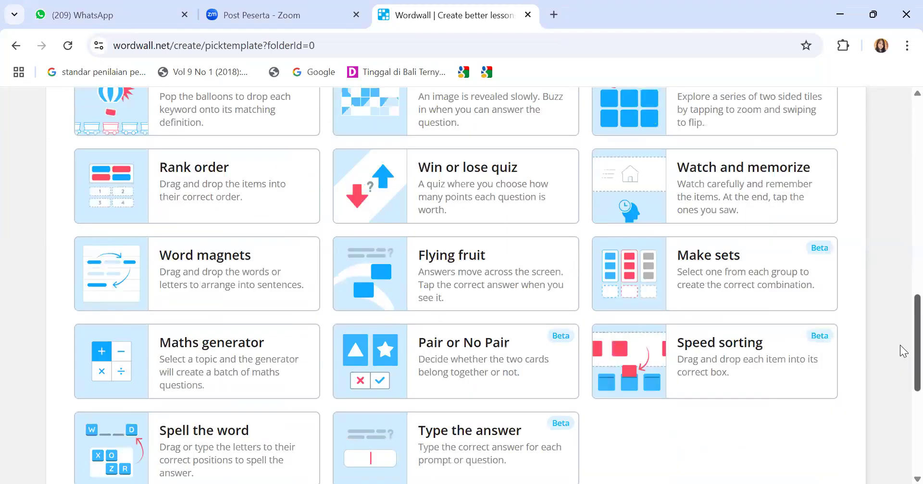
pyautogui.scroll(-1, 902, 351)
pyautogui.scroll(2, 901, 351)
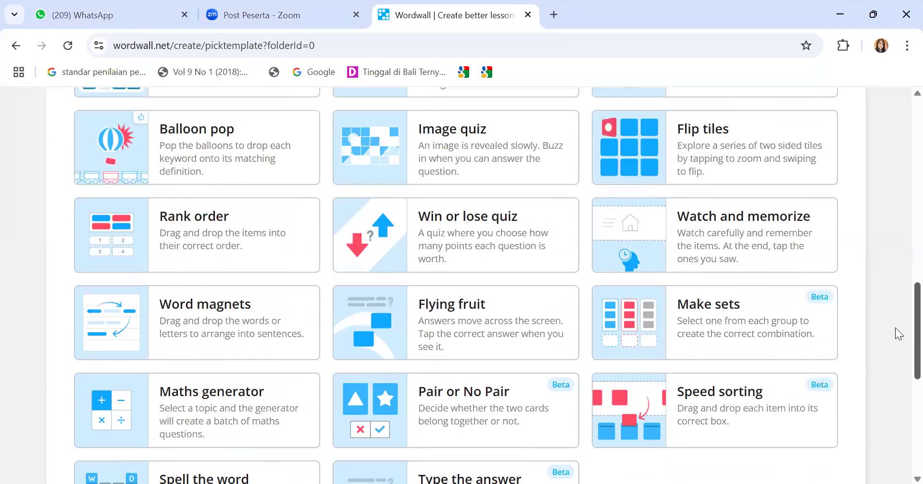
pyautogui.scroll(4, 896, 330)
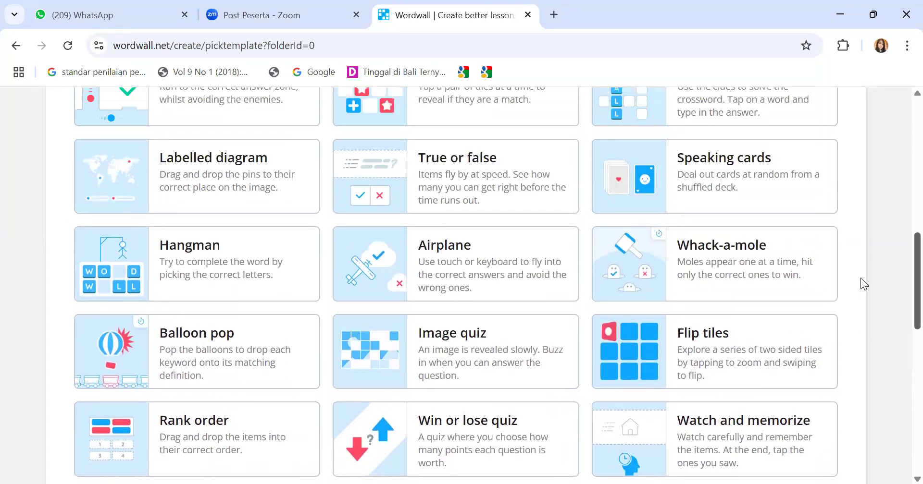
pyautogui.scroll(2, 854, 269)
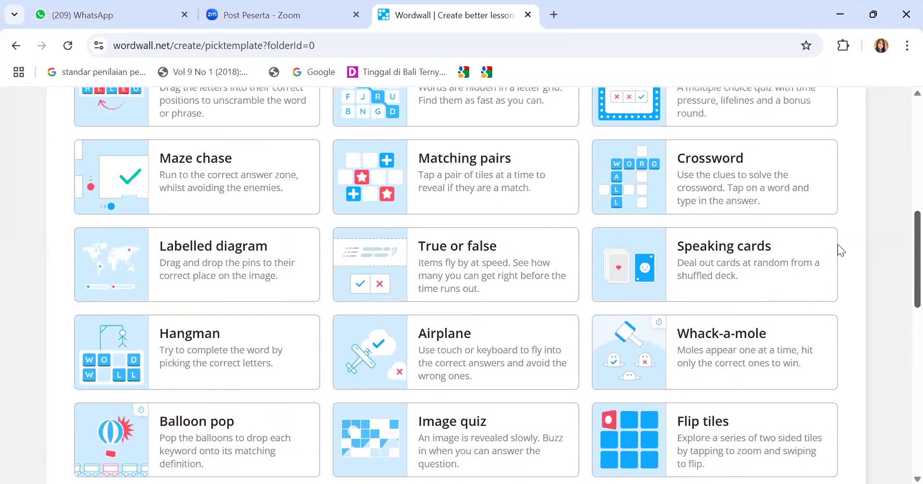
pyautogui.scroll(2, 840, 250)
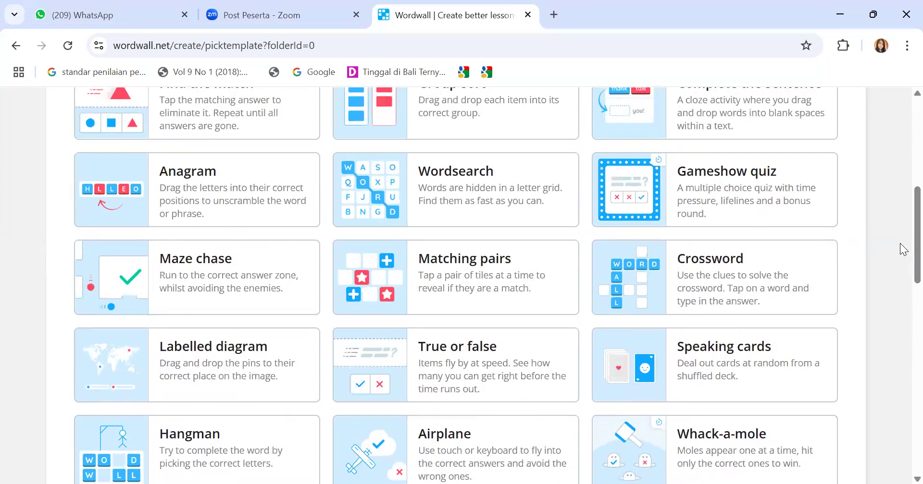
pyautogui.scroll(3, 901, 226)
pyautogui.scroll(2, 898, 195)
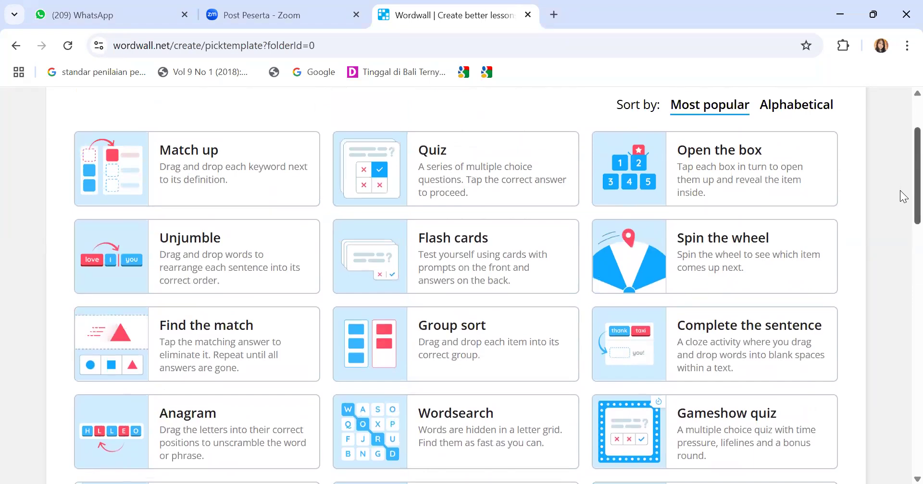
pyautogui.scroll(-1, 900, 190)
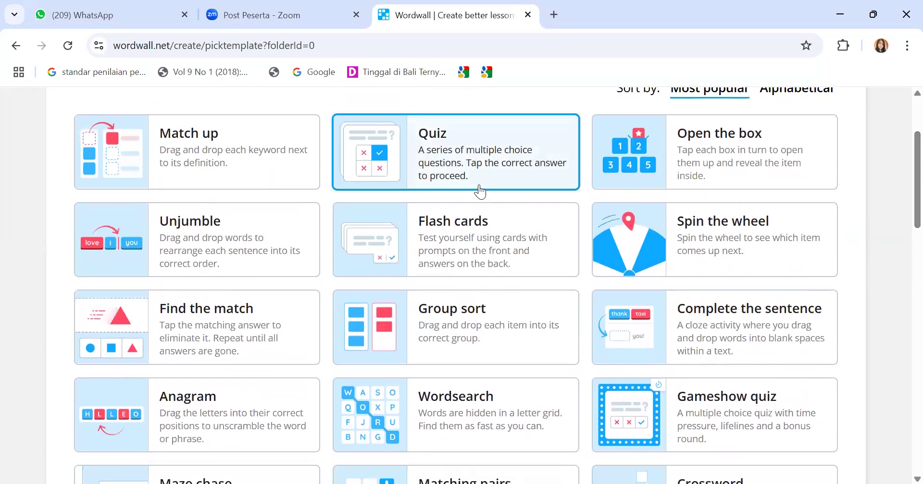
# Start a Quiz activity, select its Untitled9 title, and open a new browser tab
pyautogui.click(457, 176)
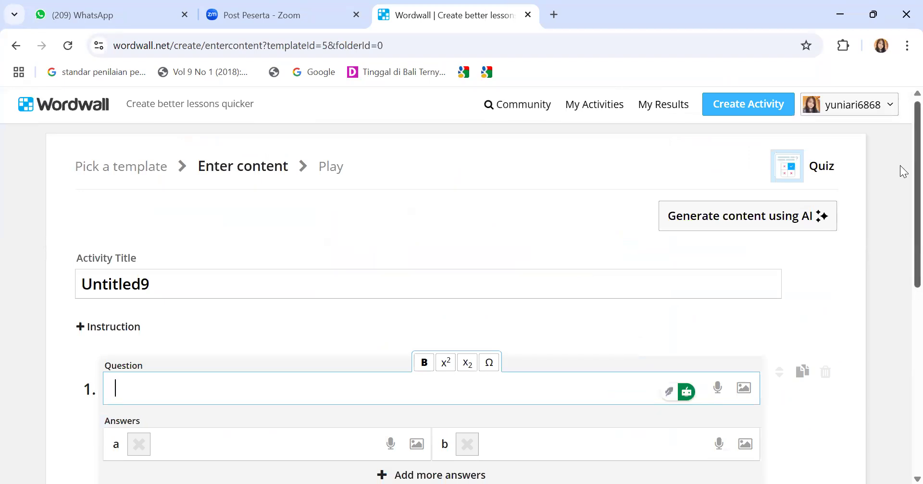
pyautogui.scroll(-2, 900, 193)
pyautogui.scroll(1, 902, 192)
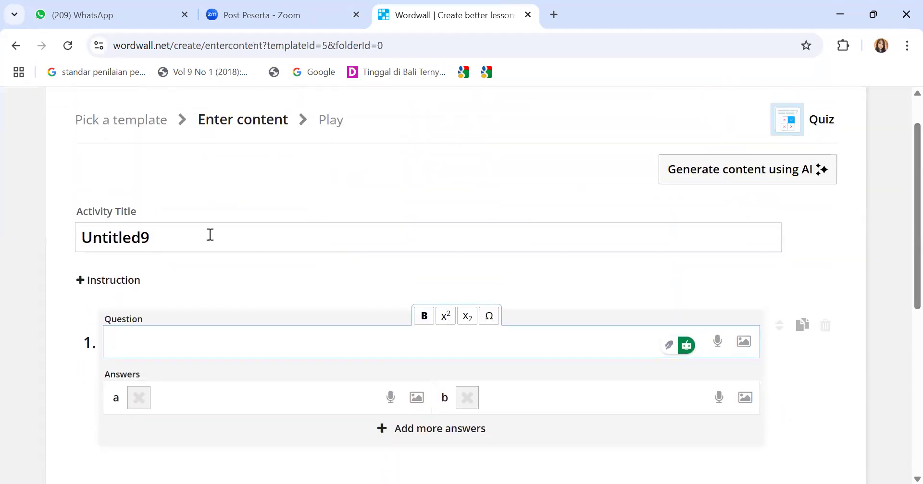
pyautogui.click(159, 245)
pyautogui.click(159, 243)
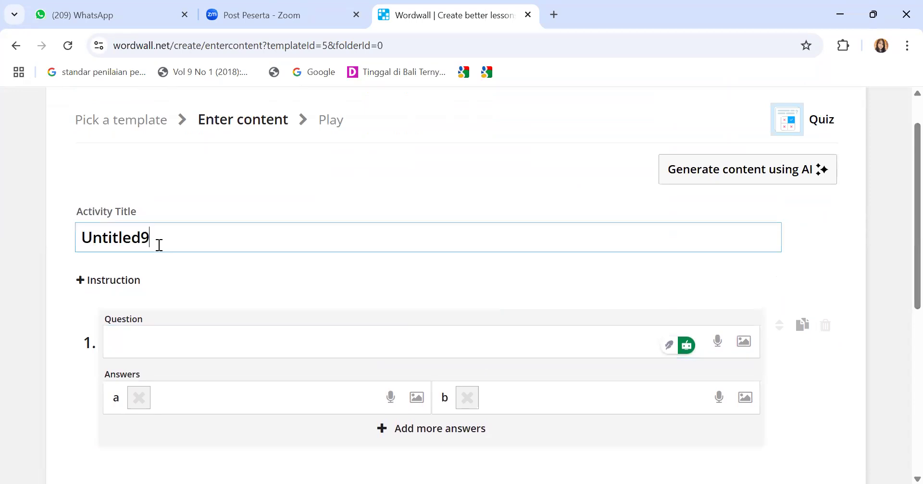
pyautogui.doubleClick(165, 243)
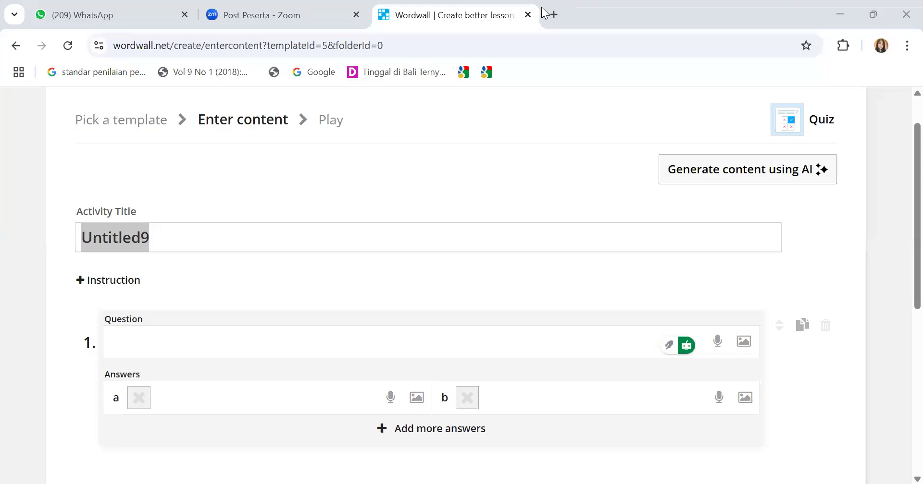
pyautogui.click(552, 14)
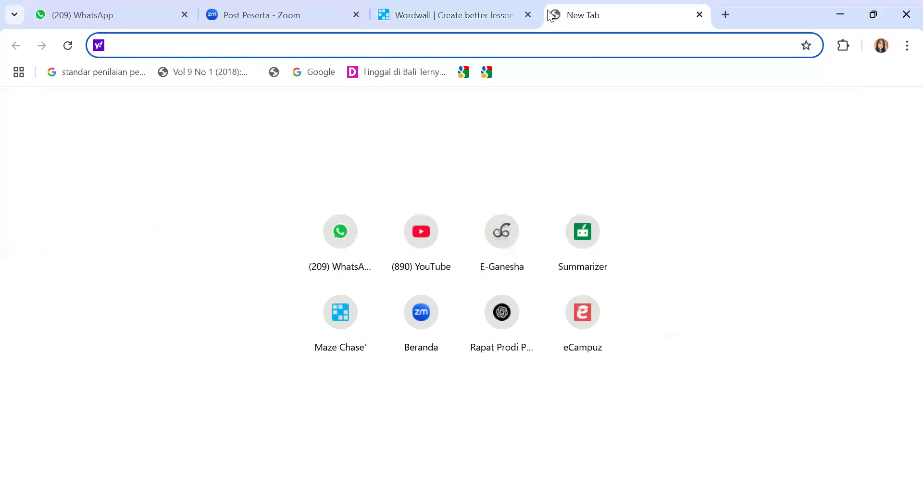
# Search Google for 'soal pilihan ganda bahasa inggris tentang describing people'
pyautogui.click(314, 72)
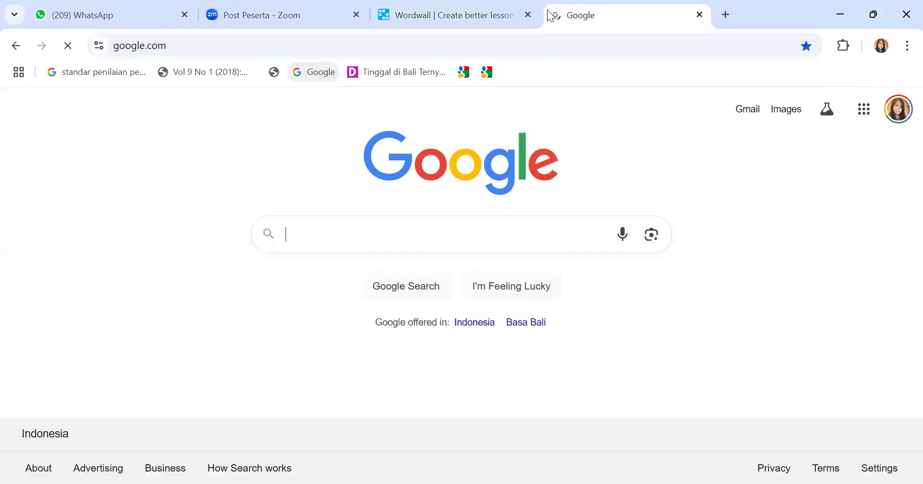
pyautogui.click(300, 242)
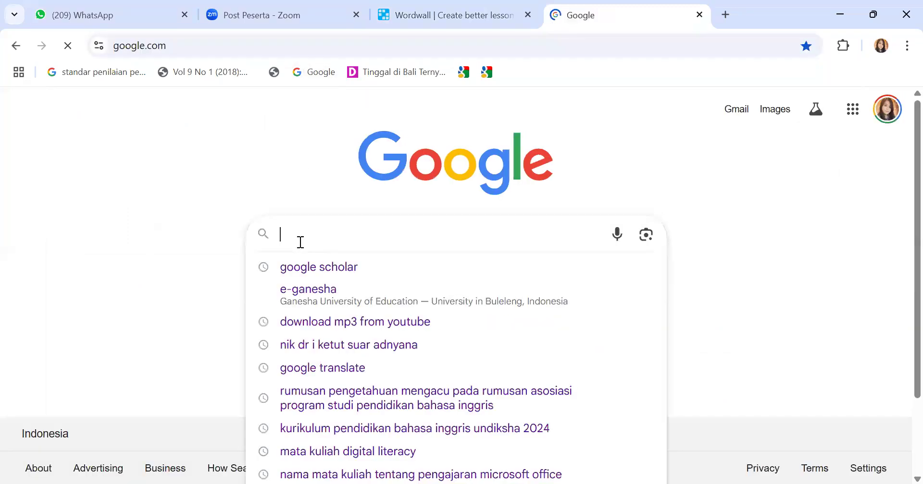
pyautogui.write('so')
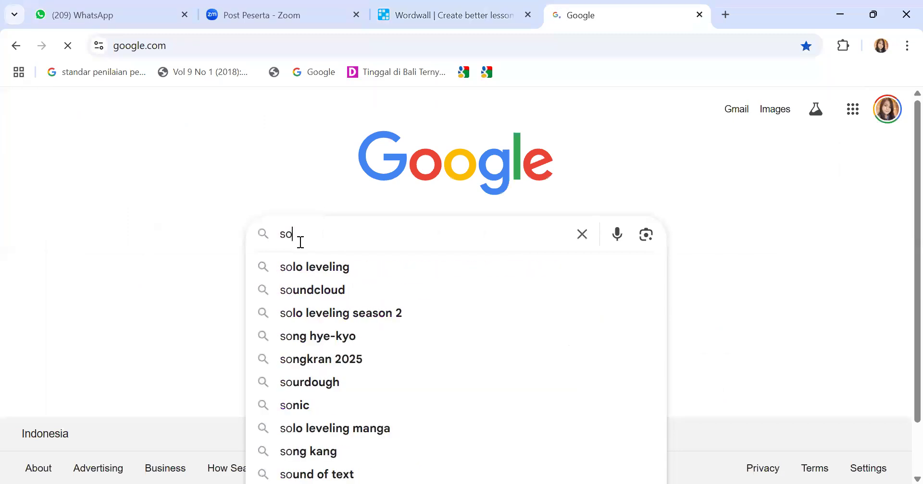
pyautogui.write('al pili')
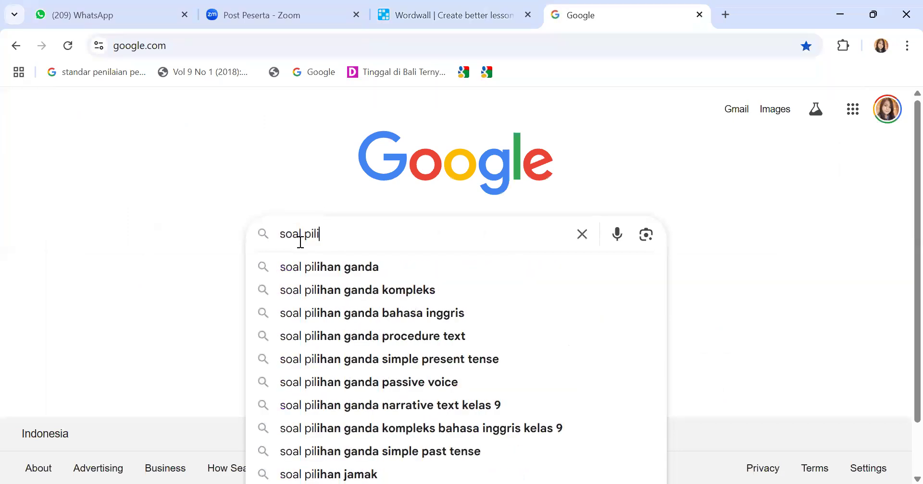
pyautogui.write('han ganda ')
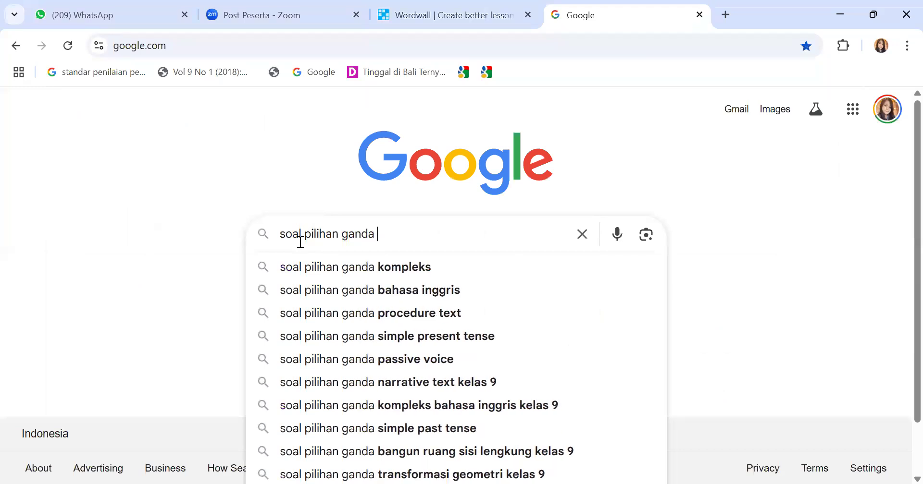
pyautogui.write('baha')
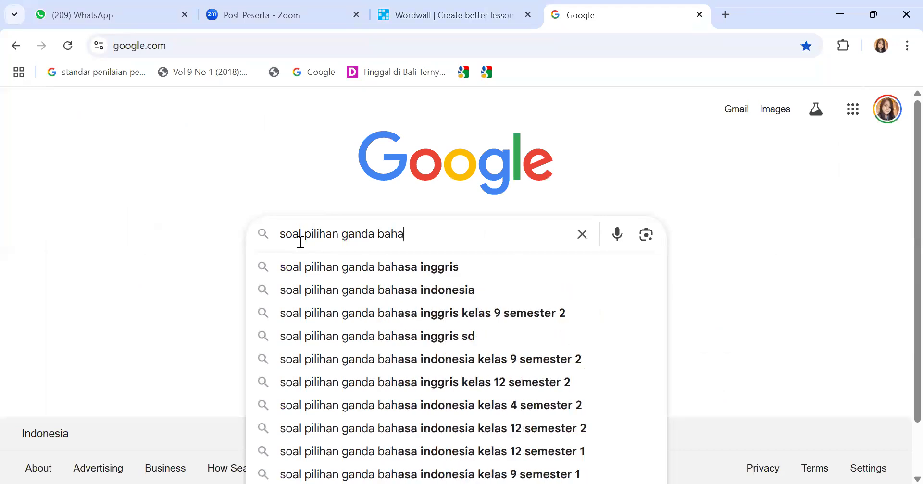
pyautogui.write('sa inggris')
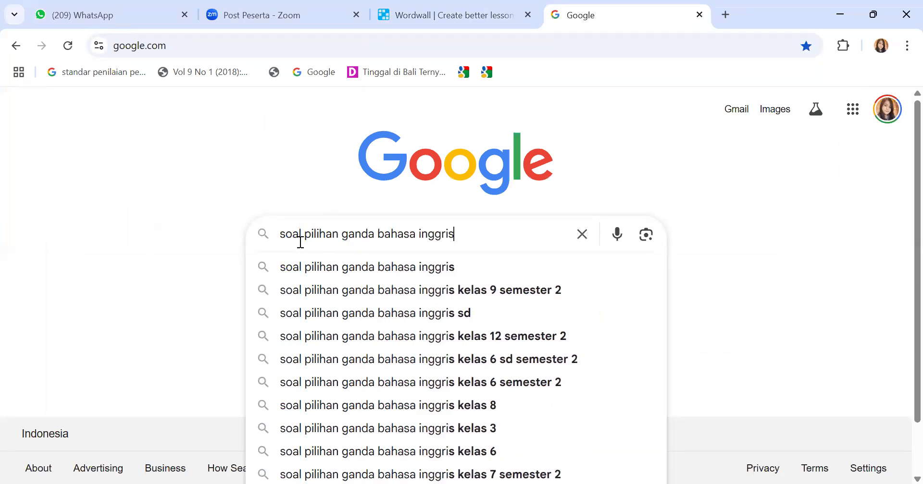
pyautogui.write(' tentang')
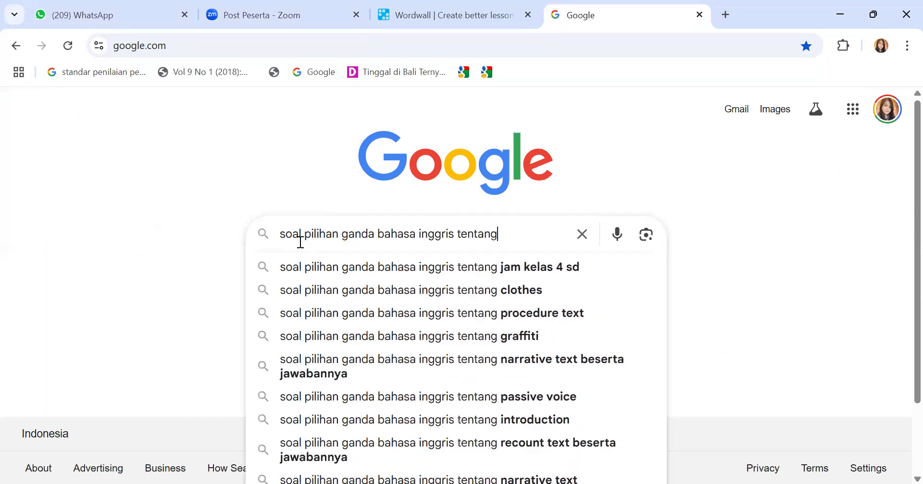
pyautogui.write(' descr')
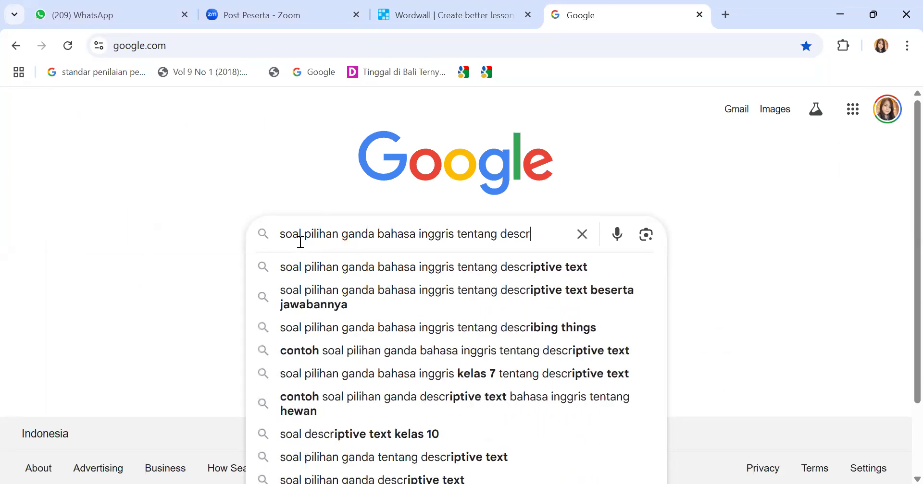
pyautogui.write('ibing people')
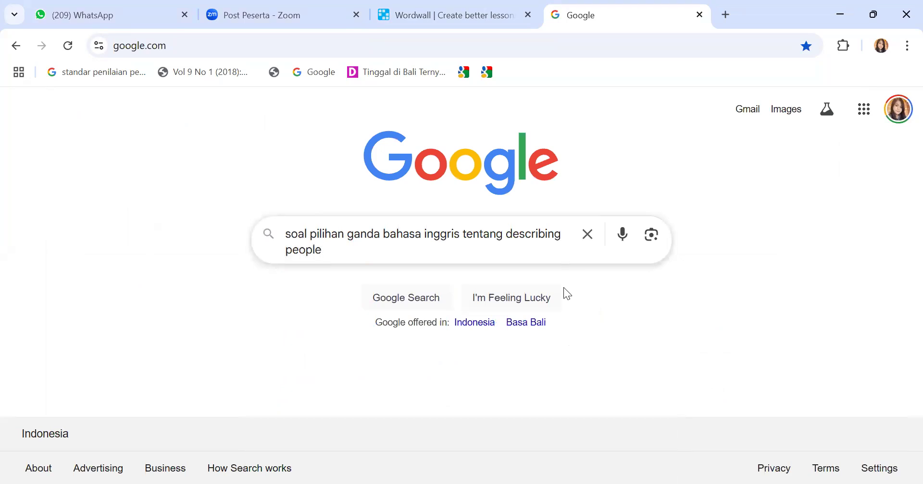
pyautogui.press('Return')
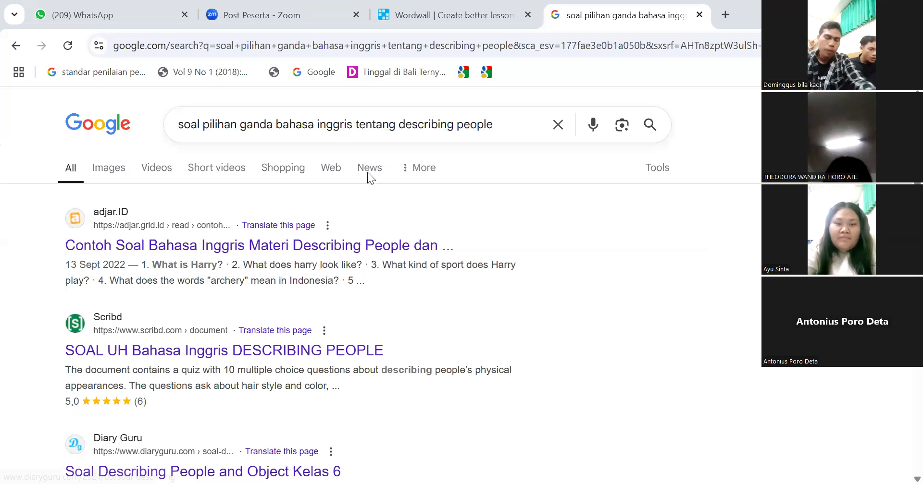
# Open the adjar.ID describing-people article and skim the Harry text and its questions
pyautogui.click(346, 246)
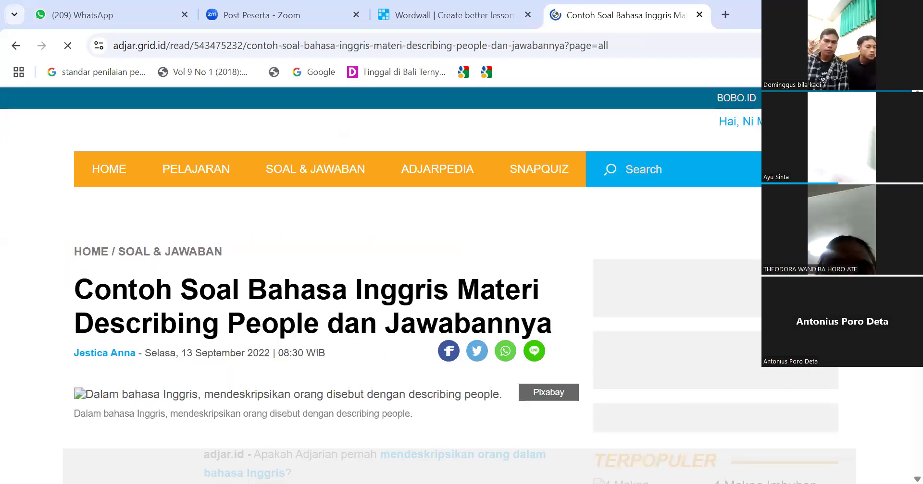
pyautogui.scroll(-6, 384, 269)
pyautogui.scroll(-7, 385, 269)
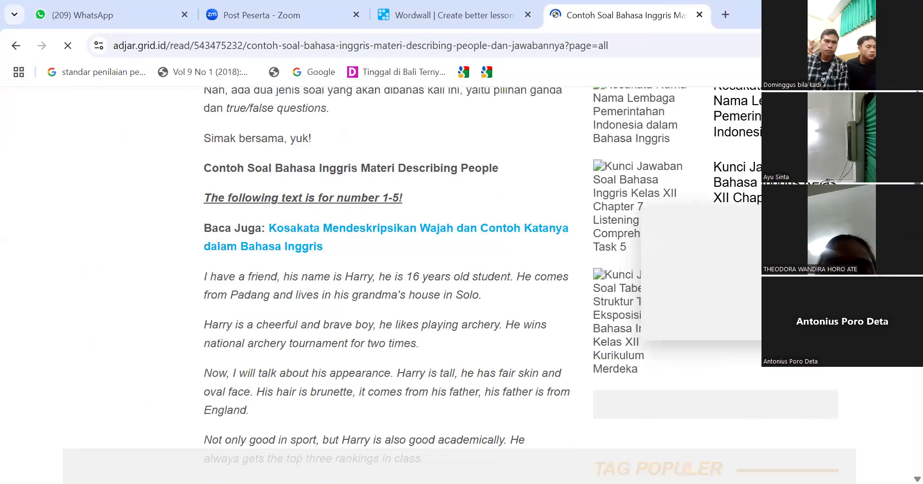
pyautogui.scroll(-7, 385, 269)
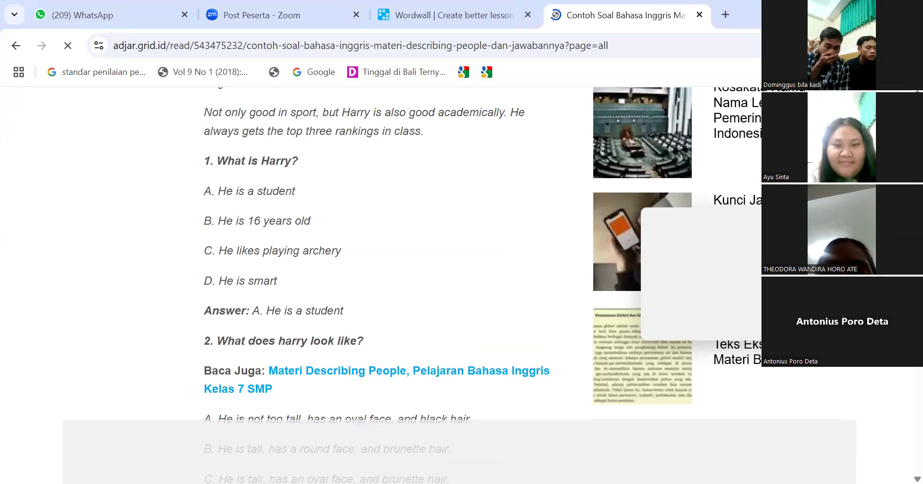
pyautogui.moveTo(227, 161); pyautogui.dragTo(298, 161)
pyautogui.scroll(5, 298, 161)
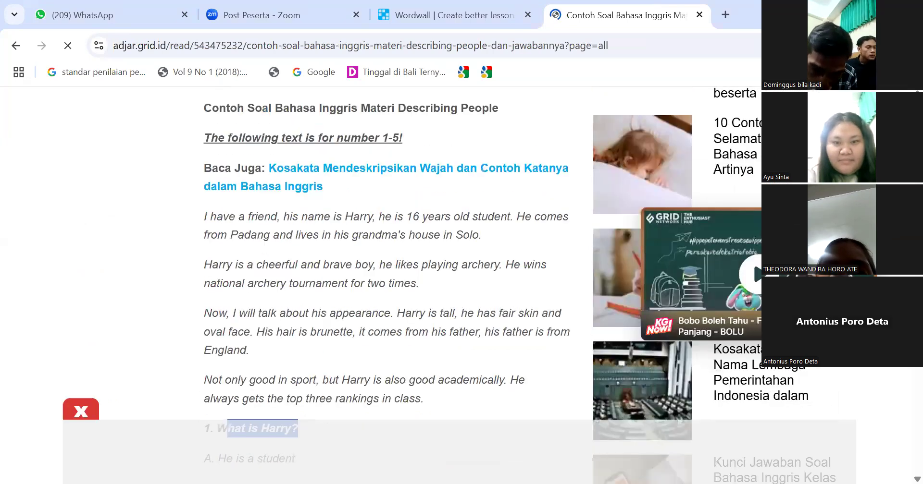
pyautogui.scroll(3, 384, 265)
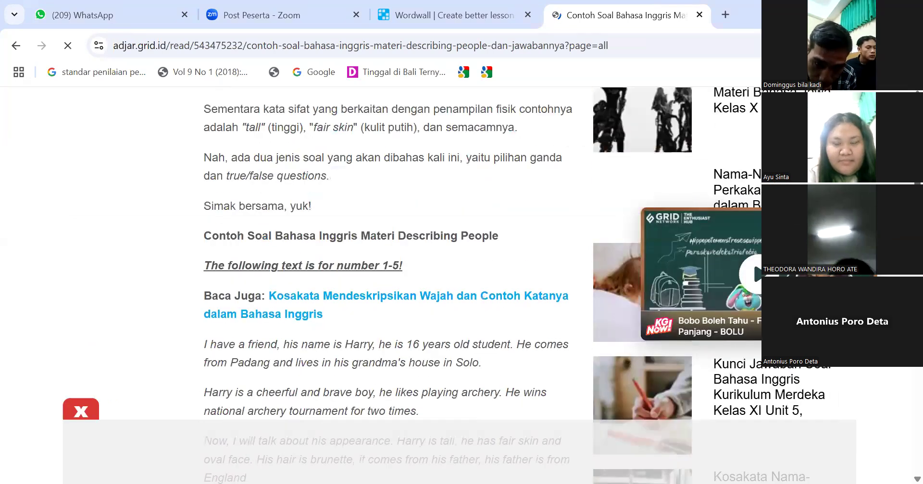
pyautogui.scroll(3, 384, 283)
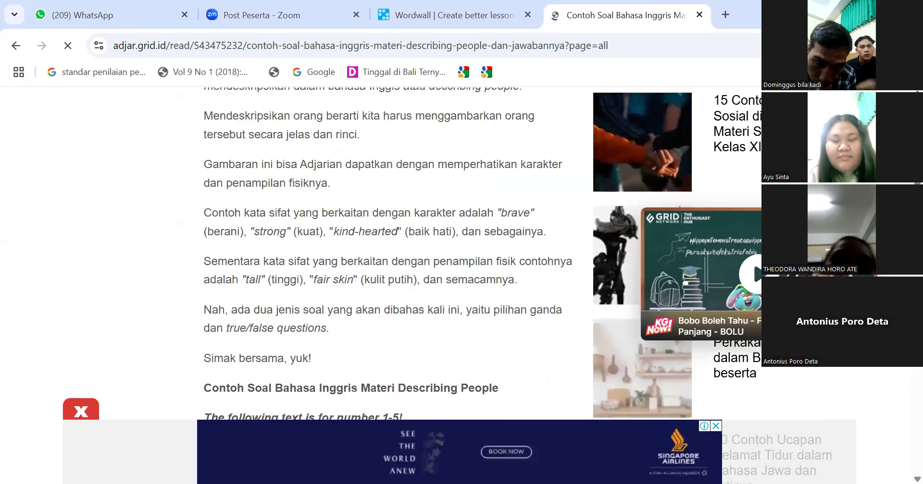
# Rename the quiz 'Describing people test' and add an Instruction field
pyautogui.click(465, 17)
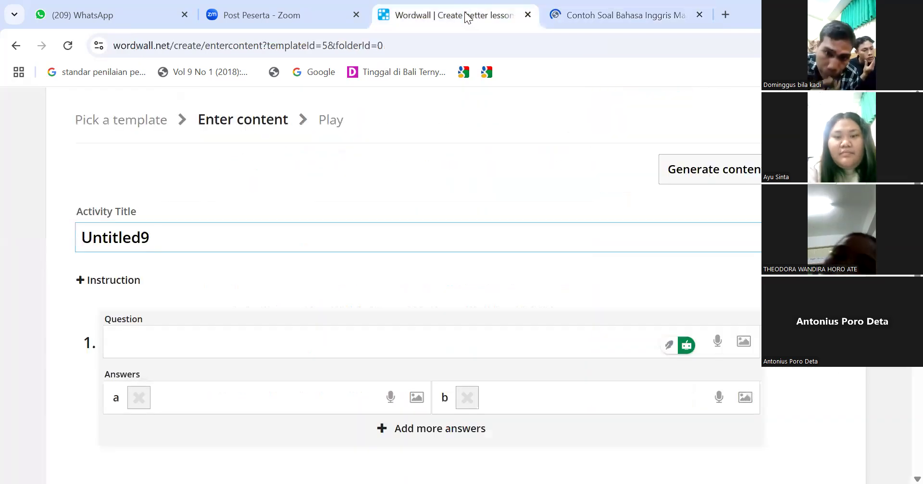
pyautogui.moveTo(167, 239); pyautogui.dragTo(3, 238)
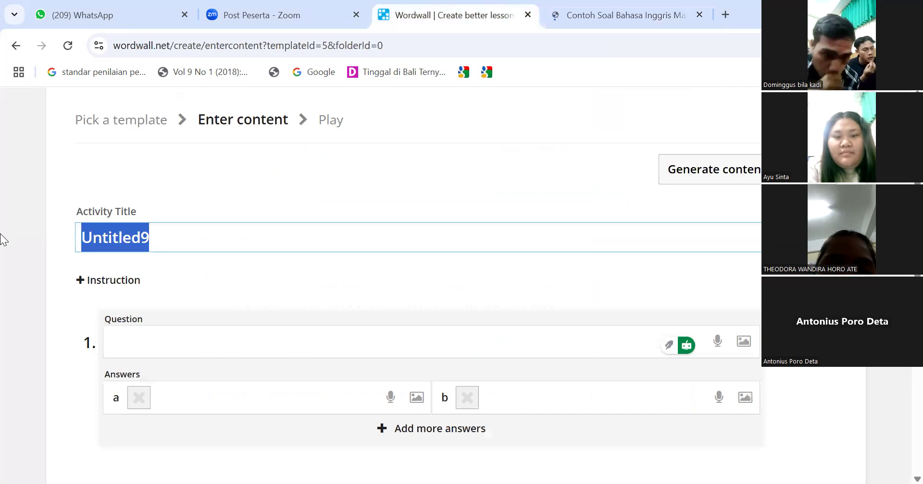
pyautogui.write('D')
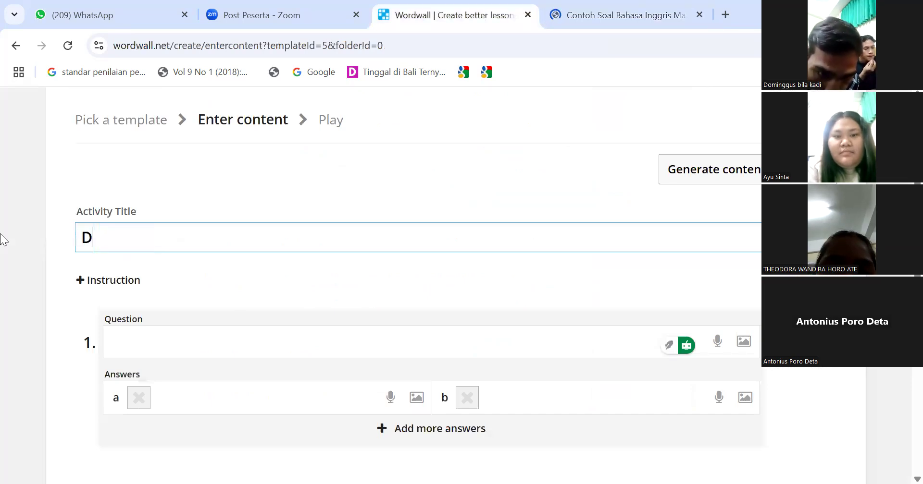
pyautogui.write('escribi')
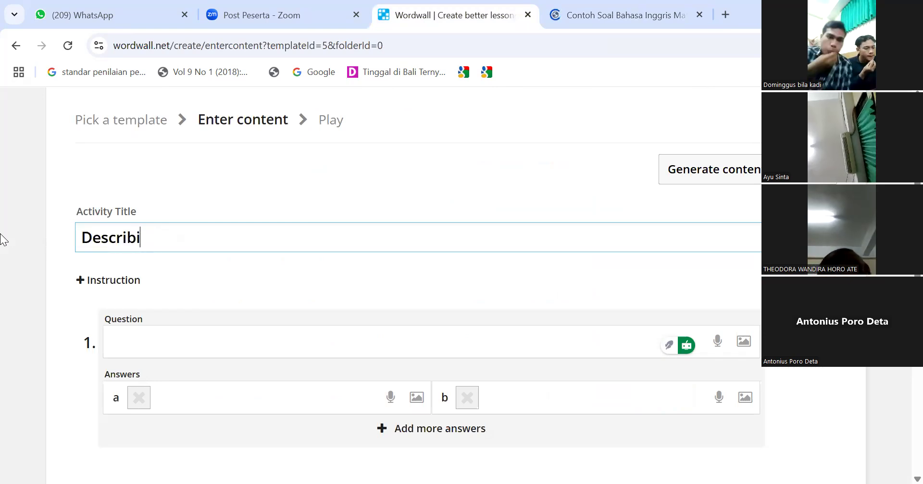
pyautogui.write('ng pe')
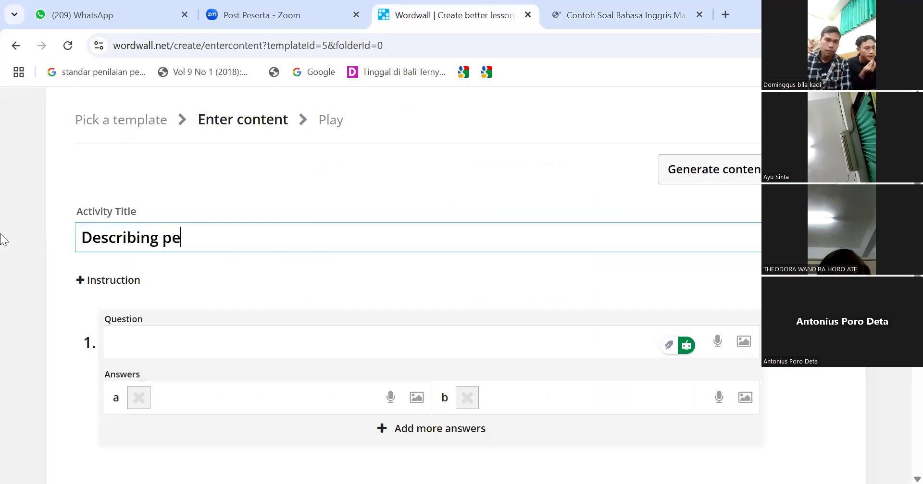
pyautogui.write('ople test')
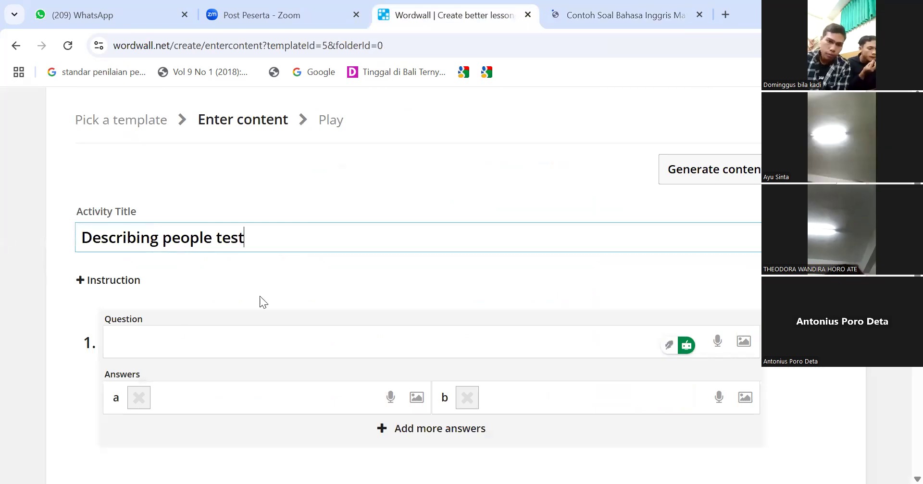
pyautogui.click(87, 282)
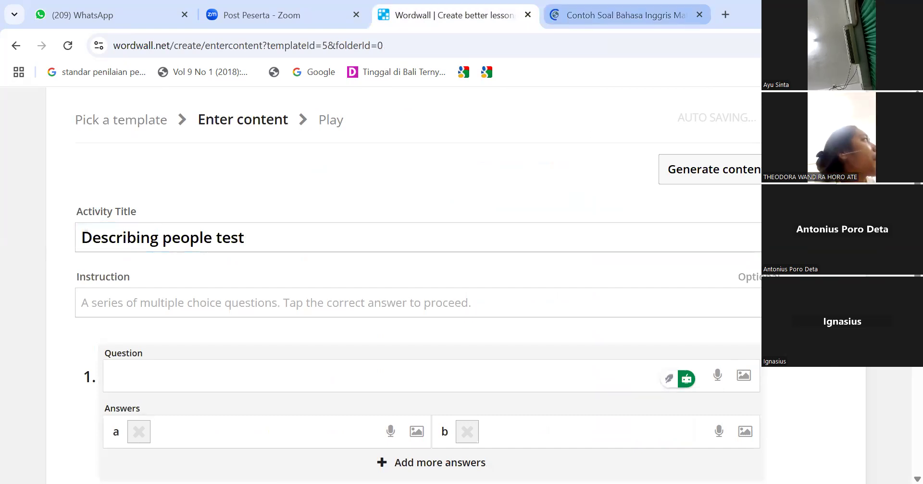
pyautogui.hotkey('ctrl', 'Tab')
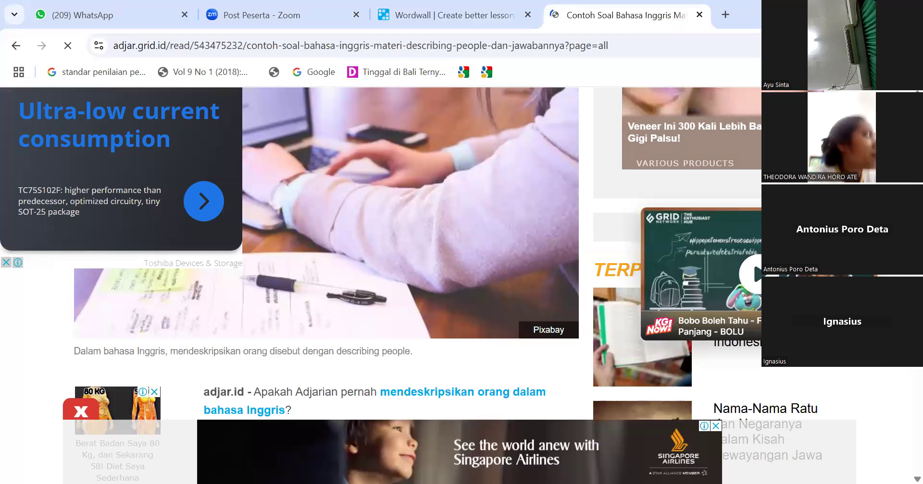
# Reread the Harry passage in the article, then return to the Wordwall editor
pyautogui.scroll(-10, 384, 240)
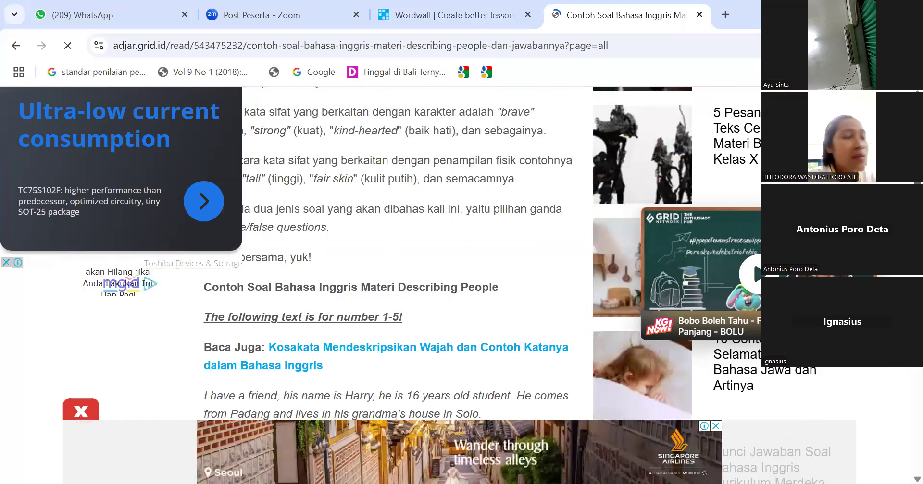
pyautogui.scroll(-2, 384, 240)
pyautogui.scroll(2, 384, 240)
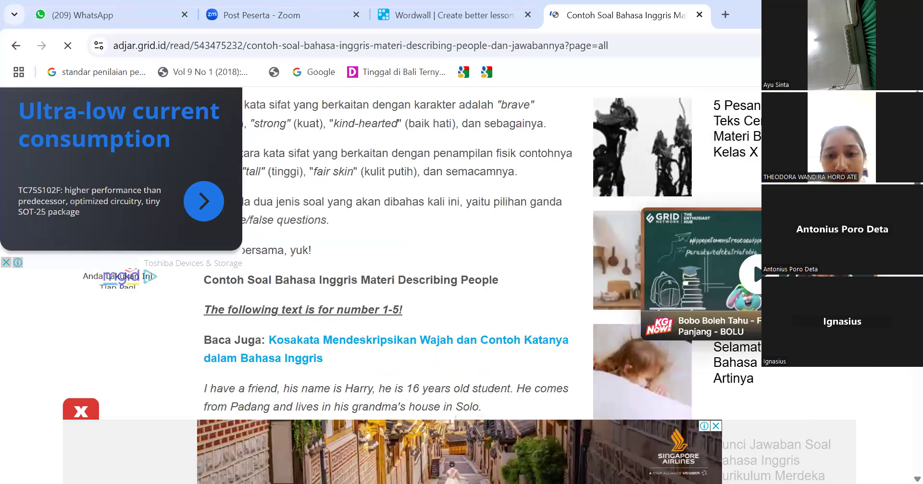
pyautogui.scroll(-5, 384, 240)
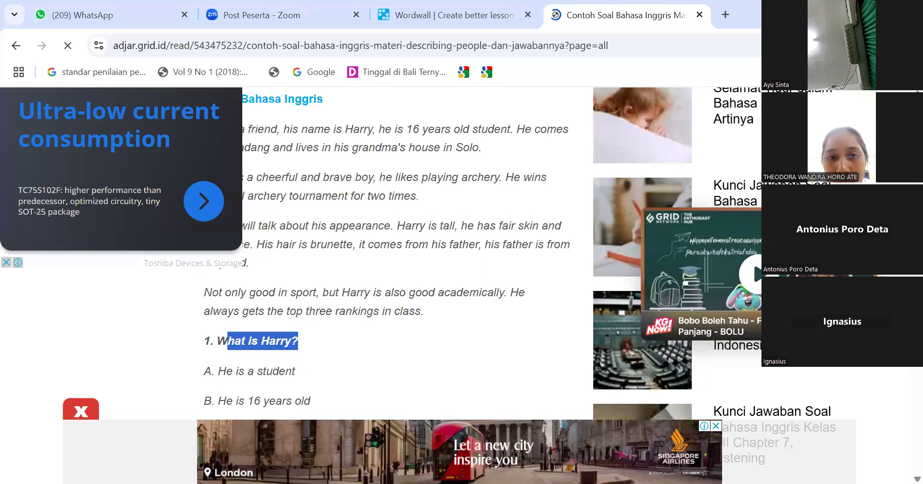
pyautogui.scroll(5, 384, 240)
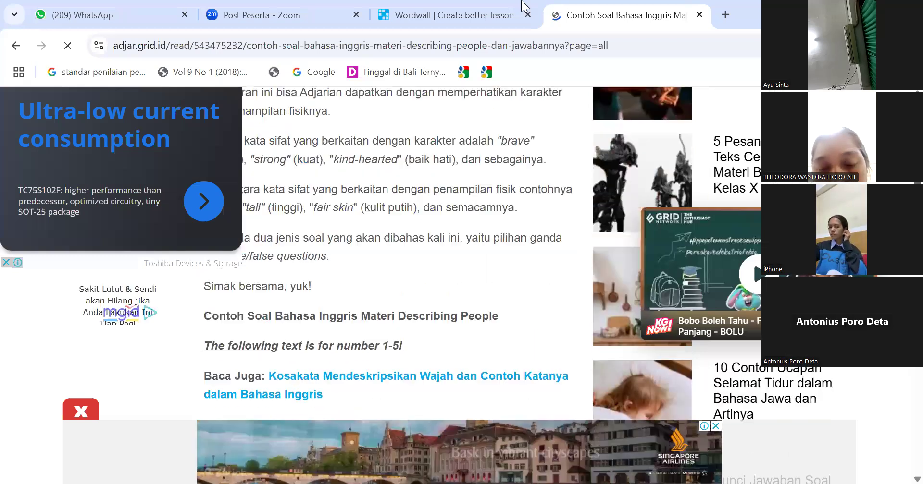
pyautogui.click(485, 17)
# Set the quiz instruction to 'Please answer this test correctly!'
pyautogui.click(192, 312)
pyautogui.write('P')
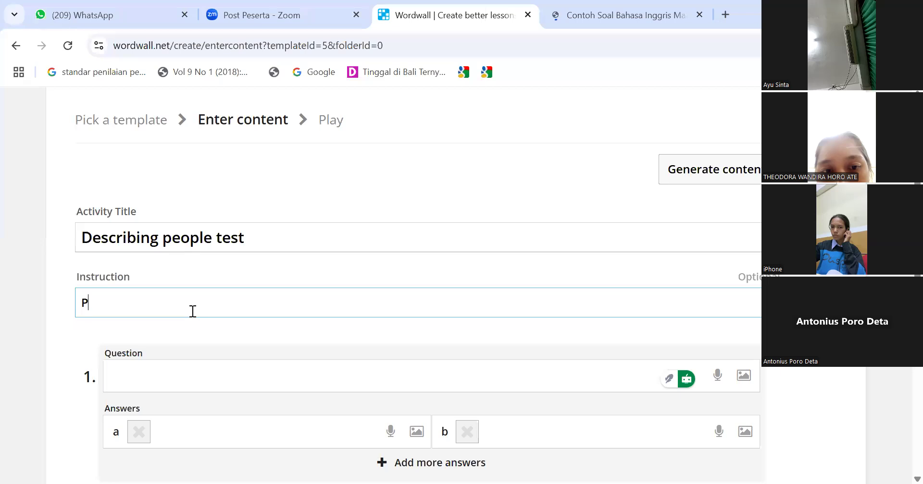
pyautogui.write('lease')
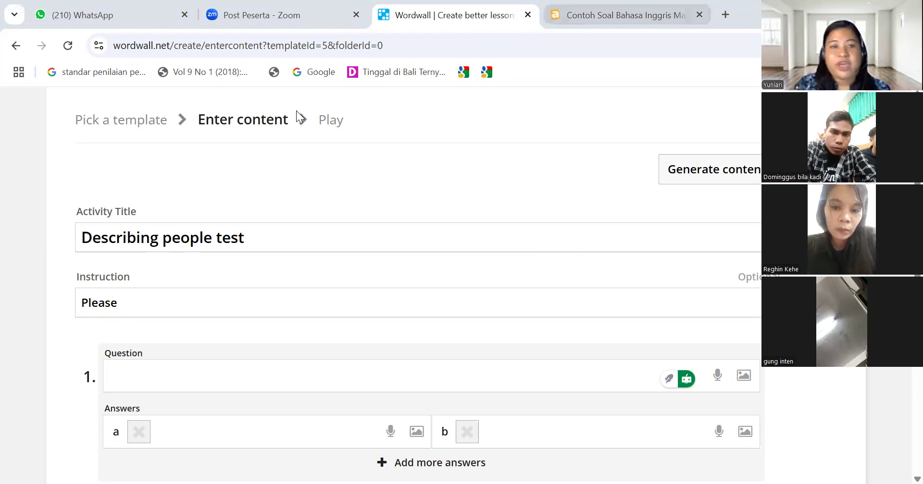
pyautogui.click(242, 308)
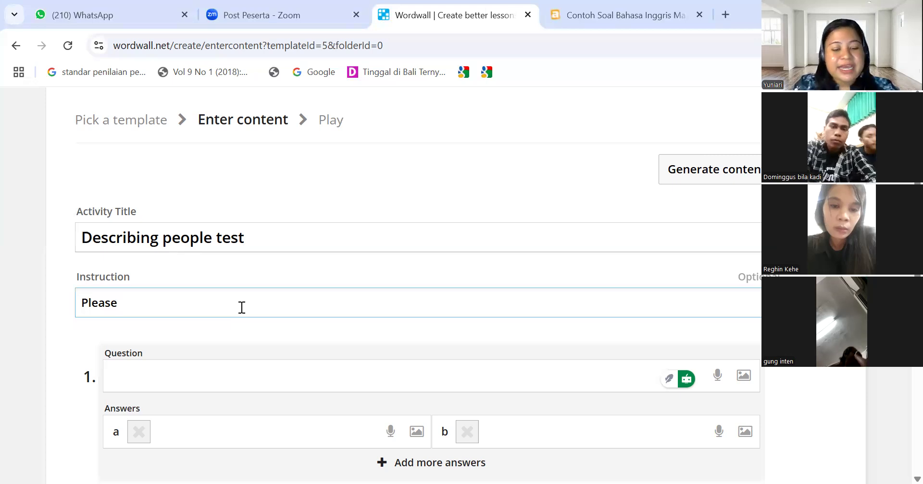
pyautogui.write('answe')
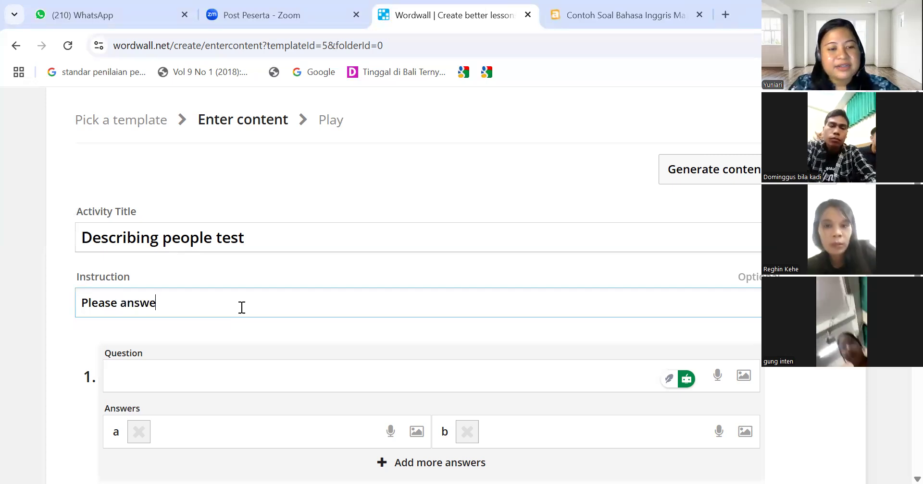
pyautogui.write('r this ')
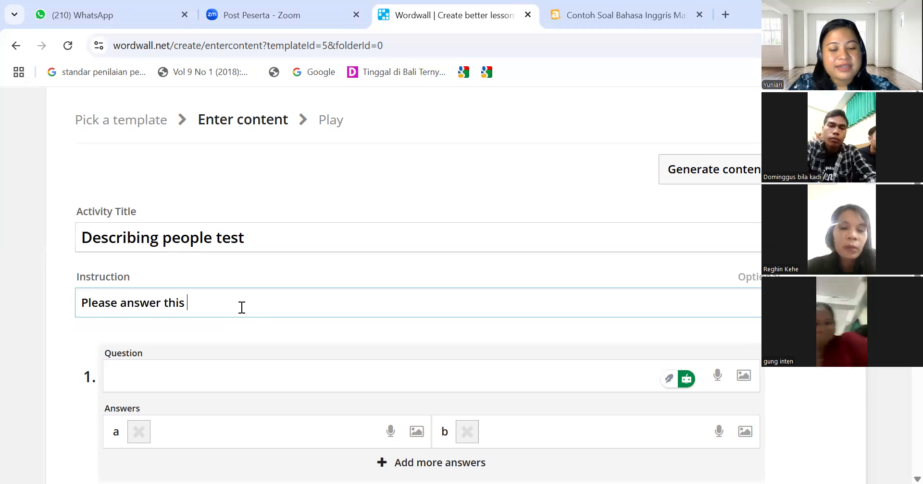
pyautogui.write('test ')
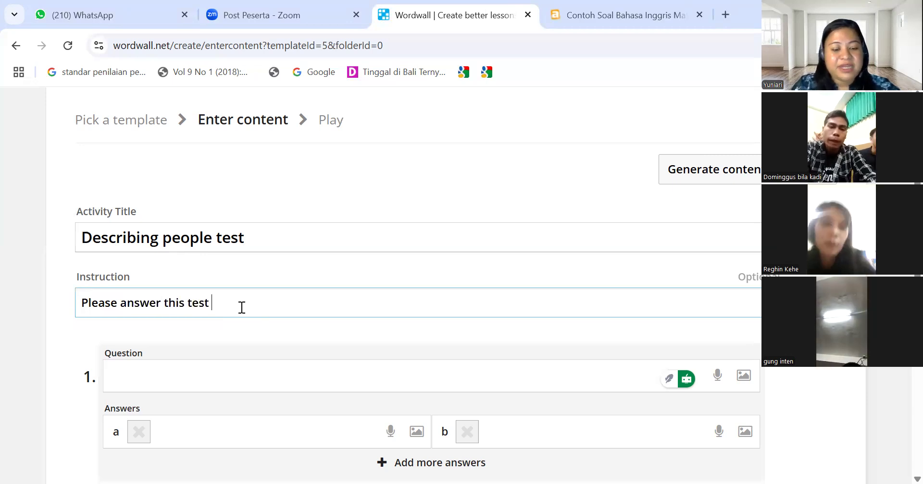
pyautogui.write('correct')
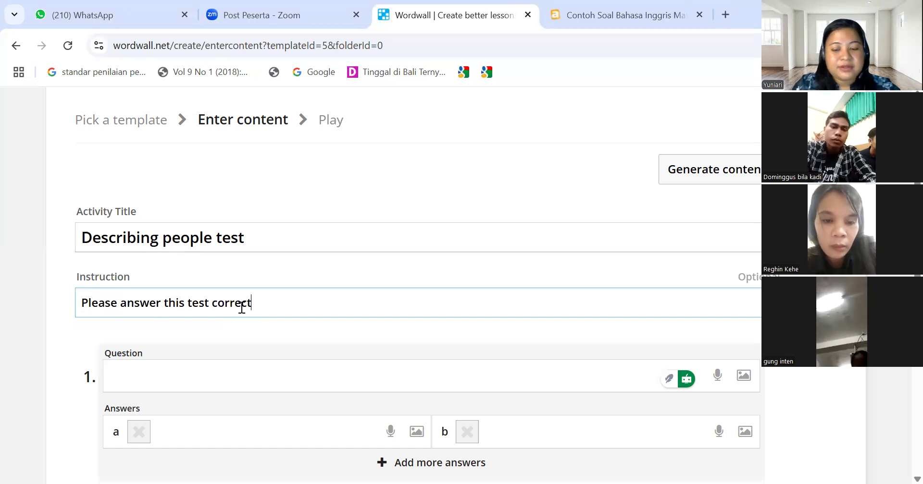
pyautogui.write('ly!')
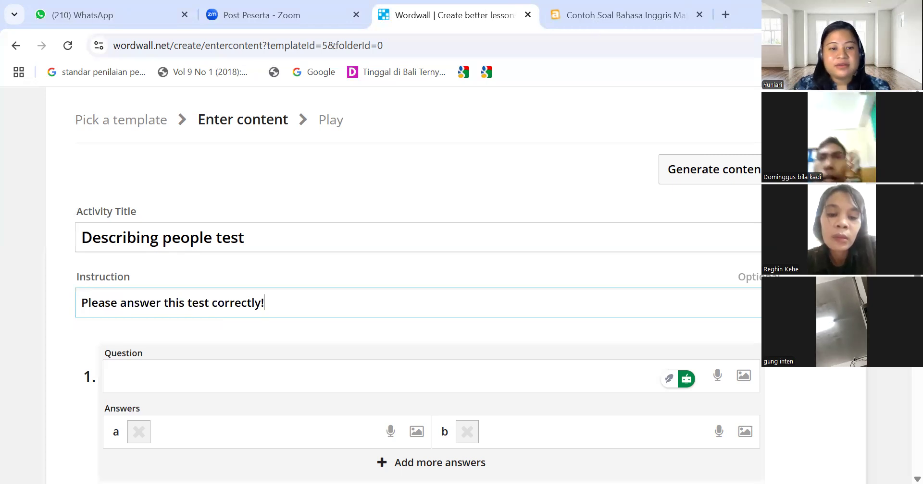
pyautogui.click(620, 15)
pyautogui.scroll(-3, 385, 288)
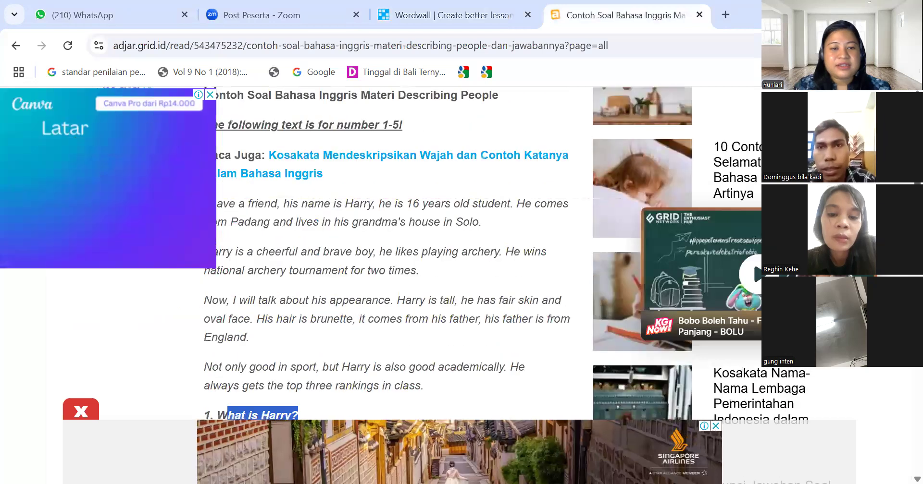
# Select the four-paragraph Harry passage from 'I have a friend' to 'in class.' for copying
pyautogui.moveTo(227, 358); pyautogui.dragTo(298, 357)
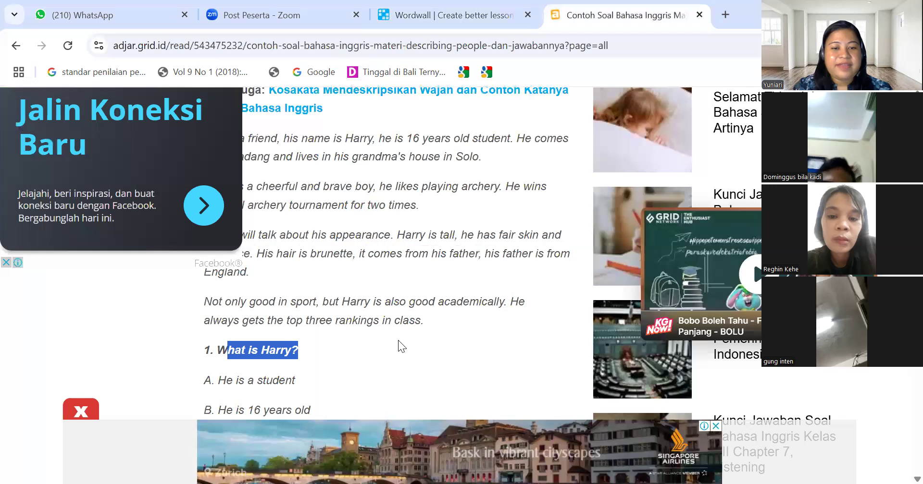
pyautogui.moveTo(290, 157); pyautogui.dragTo(258, 138)
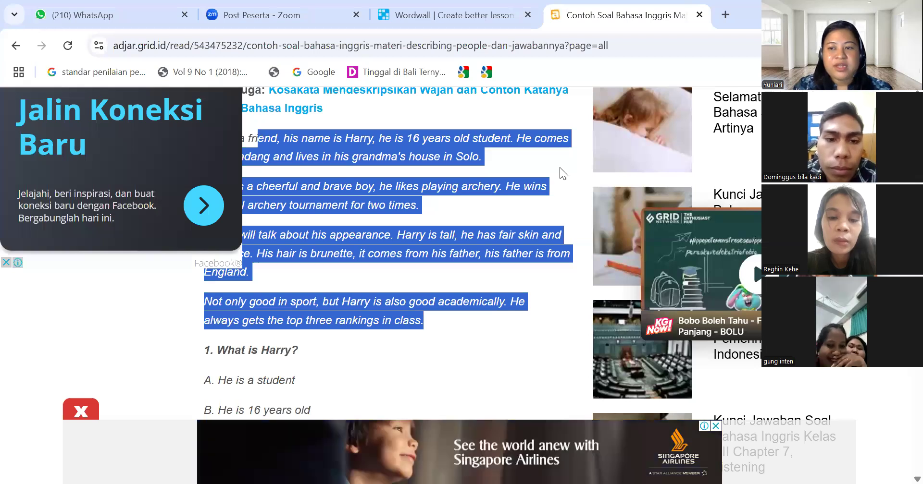
pyautogui.scroll(1, 202, 287)
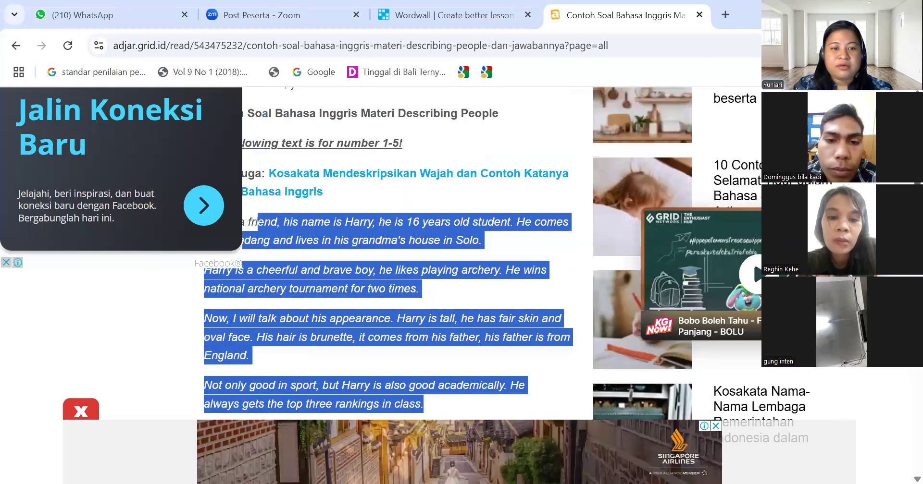
pyautogui.scroll(1, 202, 287)
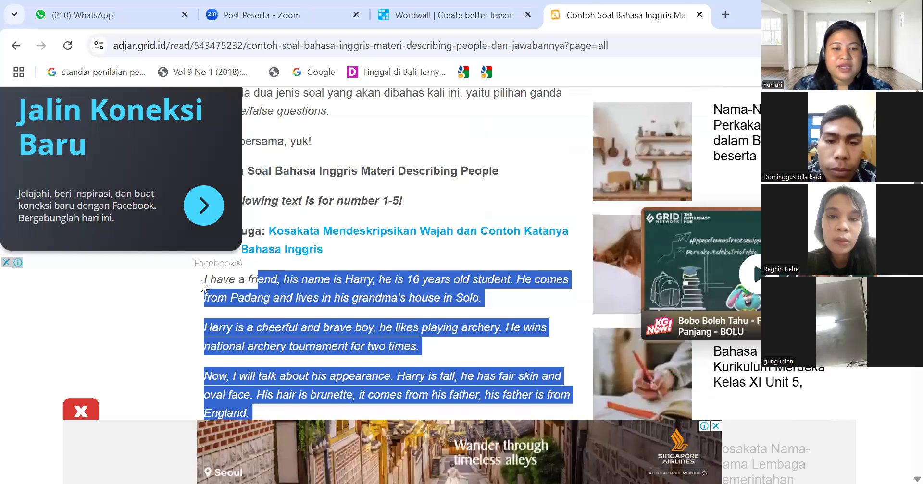
pyautogui.moveTo(204, 282); pyautogui.dragTo(260, 464)
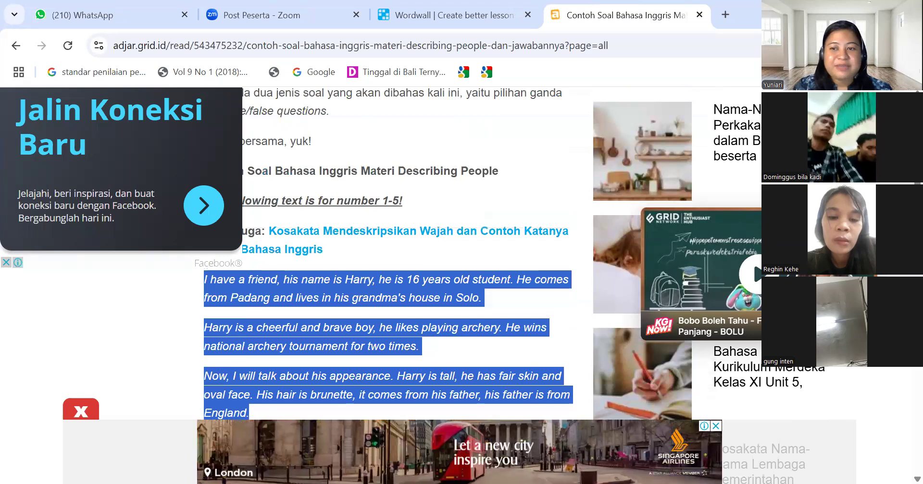
pyautogui.scroll(-2, 385, 265)
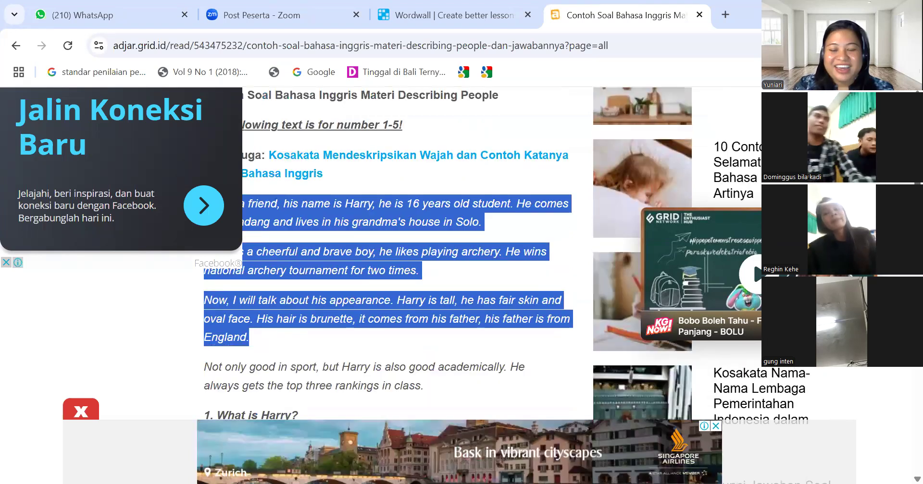
pyautogui.hotkey('shift', 'Down')
pyautogui.hotkey('shift', 'Down')
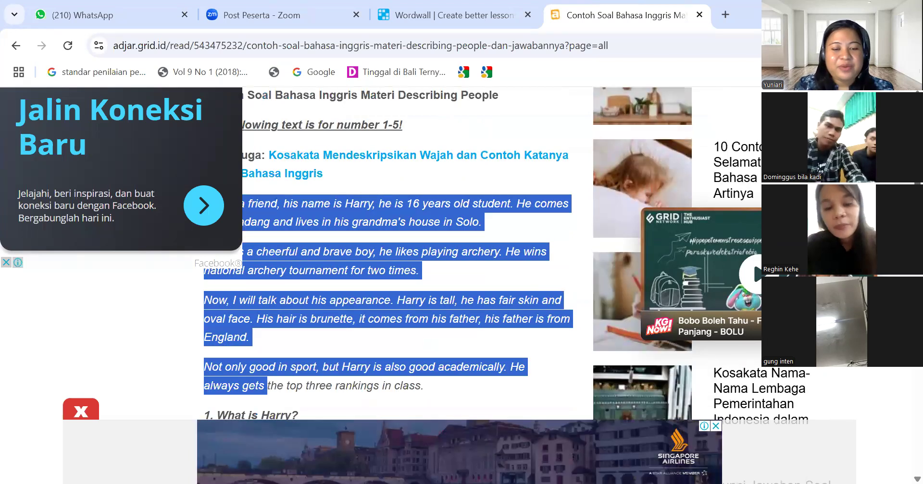
pyautogui.hotkey('ctrl', 'shift', 'Right')
pyautogui.hotkey('ctrl', 'shift', 'Right')
pyautogui.hotkey('ctrl', 'shift', 'Right')
pyautogui.hotkey('ctrl', 'shift', 'Right')
pyautogui.hotkey('ctrl', 'shift', 'Right')
pyautogui.hotkey('ctrl', 'shift', 'Right')
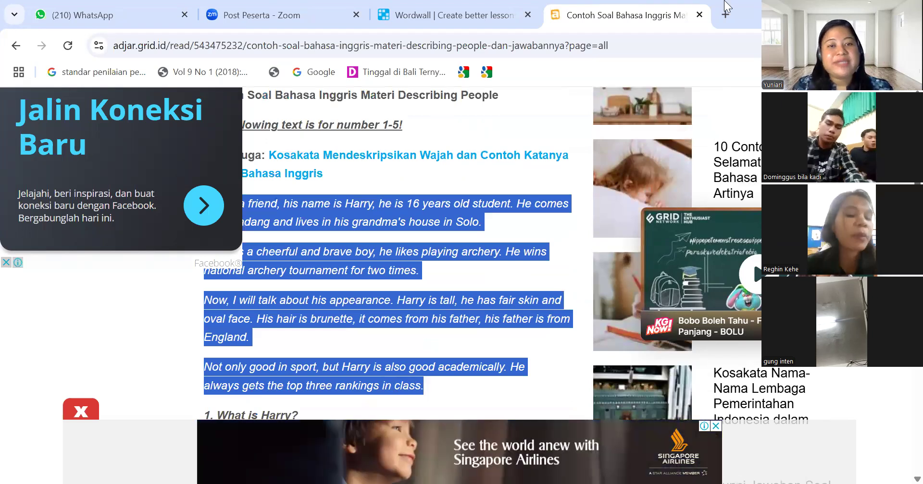
# Replace the instruction text with 'Read this text and then answer the question!'
pyautogui.click(394, 12)
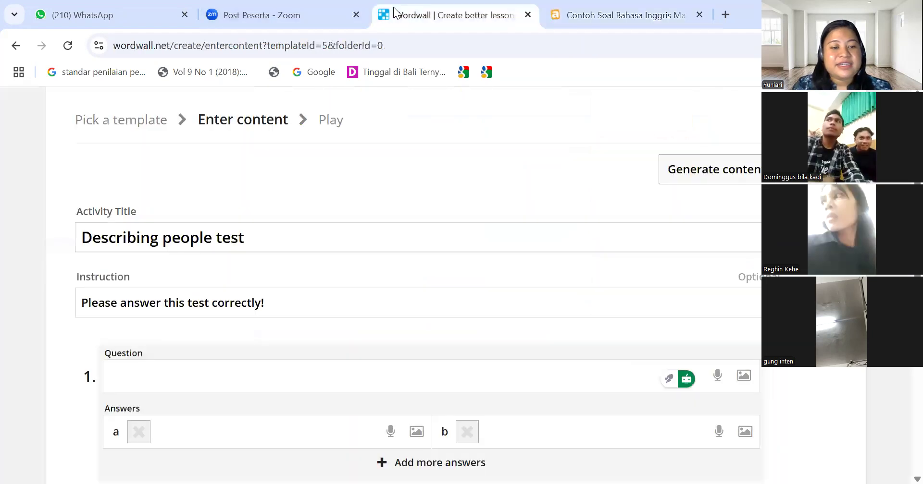
pyautogui.click(181, 374)
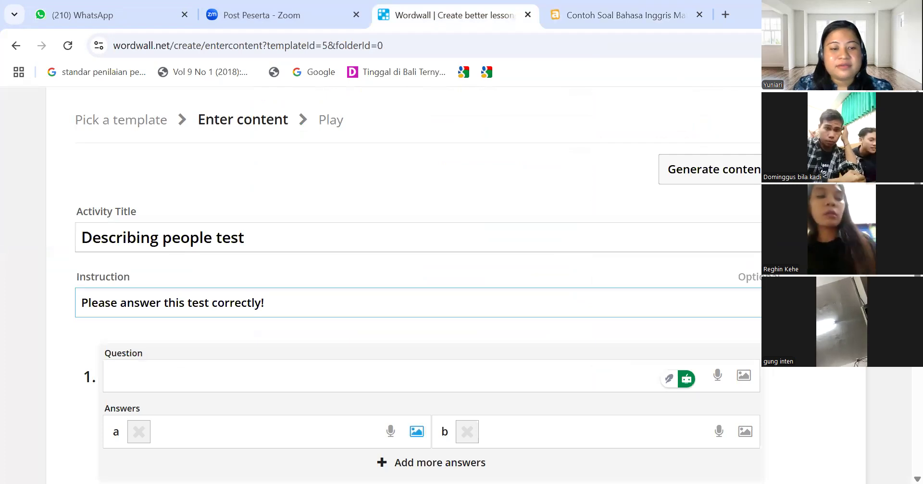
pyautogui.scroll(-1, 404, 285)
pyautogui.scroll(-1, 168, 274)
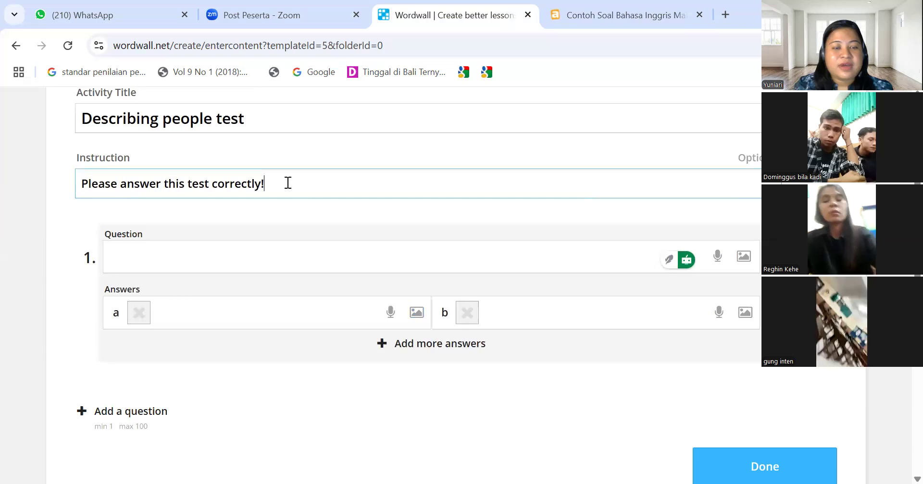
pyautogui.hotkey('ctrl', 'a')
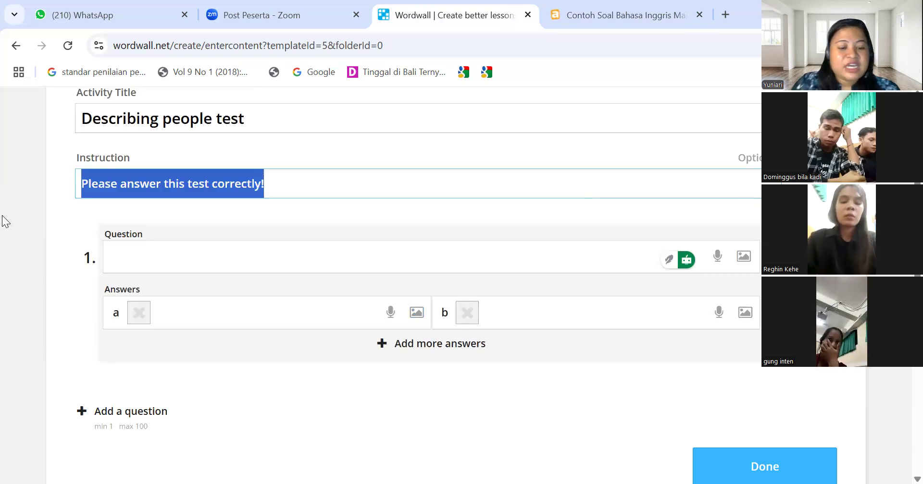
pyautogui.write('Read th')
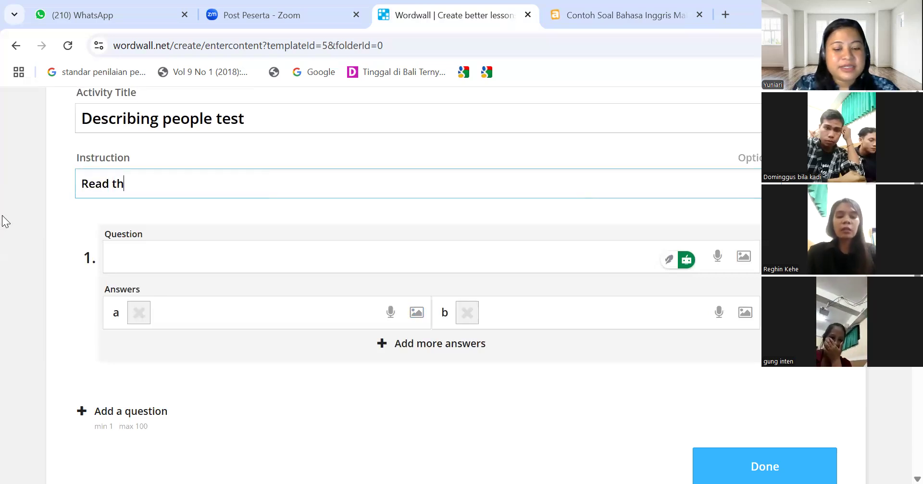
pyautogui.write('is text!')
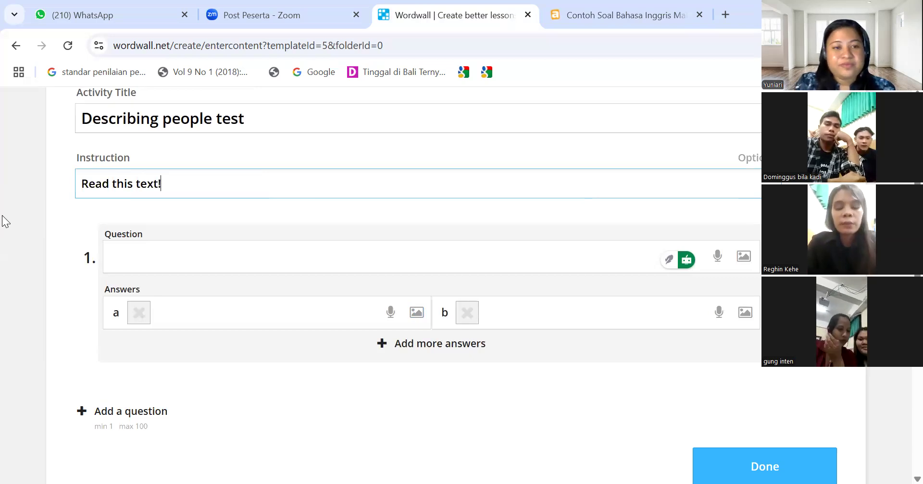
pyautogui.press('BackSpace')
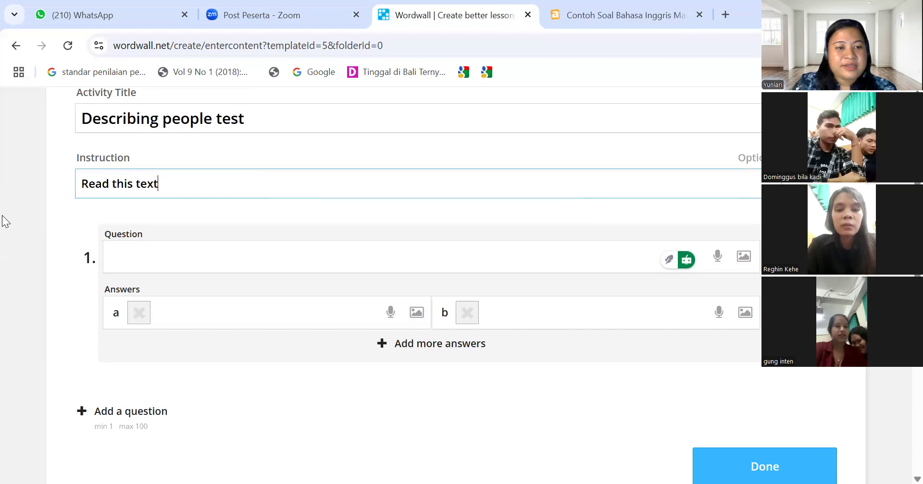
pyautogui.write('and th')
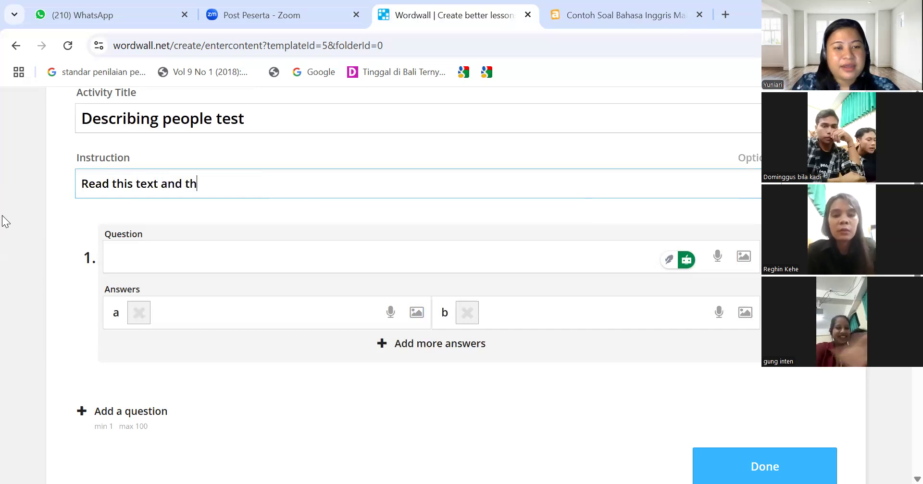
pyautogui.write('en a')
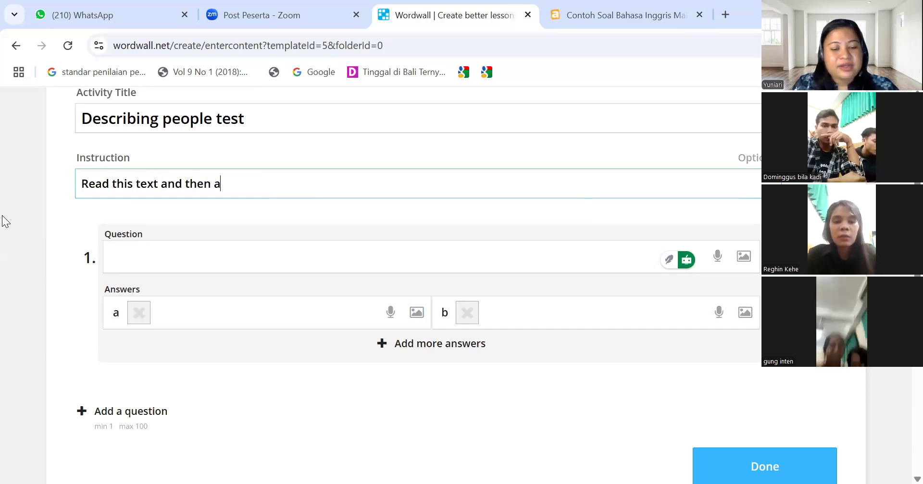
pyautogui.write('nswer the ')
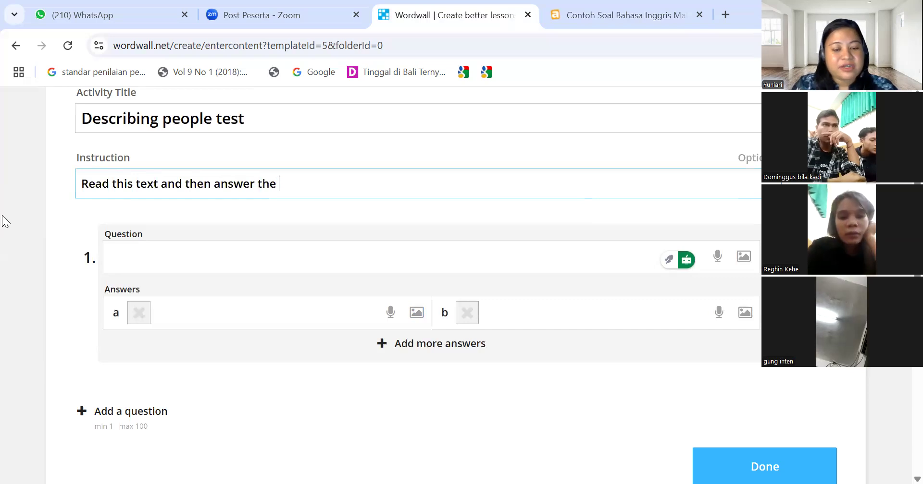
pyautogui.write('quest')
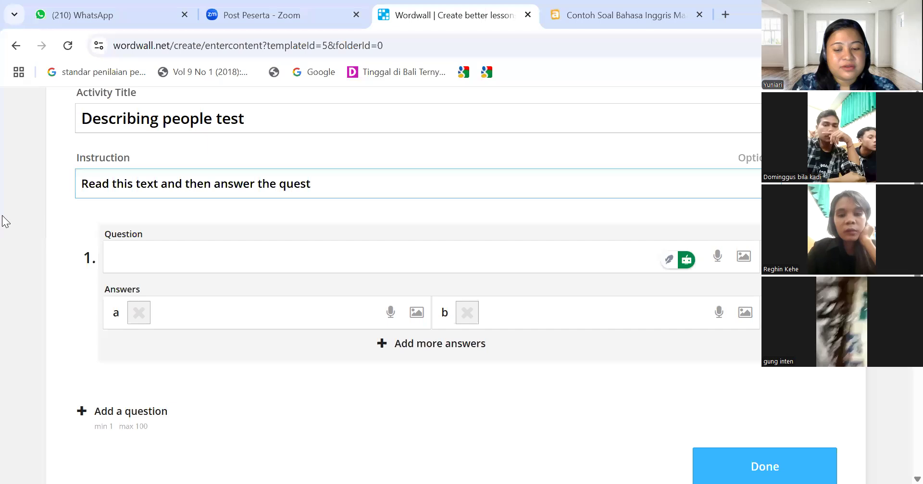
pyautogui.write('ion!')
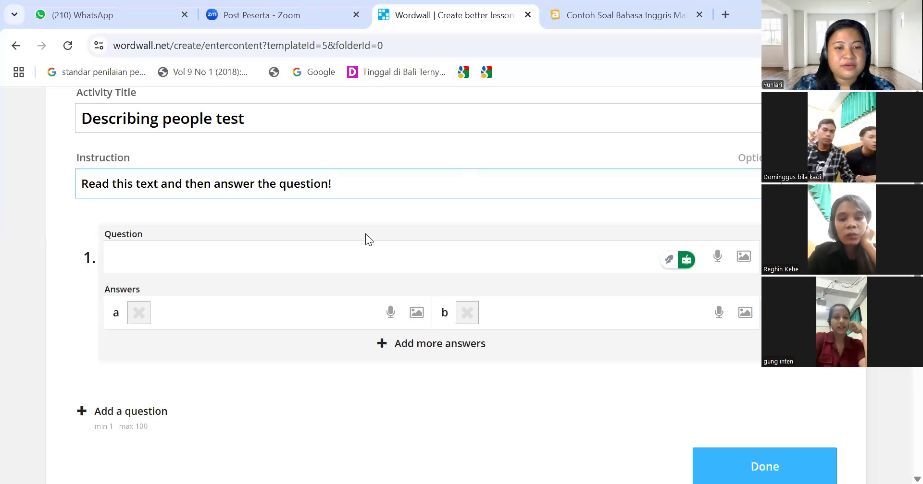
# Paste the Harry passage after the instruction sentence
pyautogui.click(325, 258)
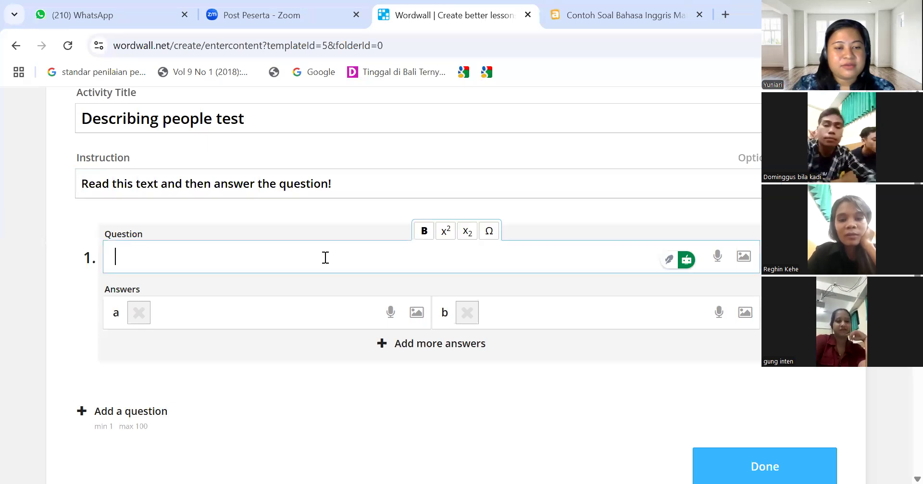
pyautogui.click(345, 182)
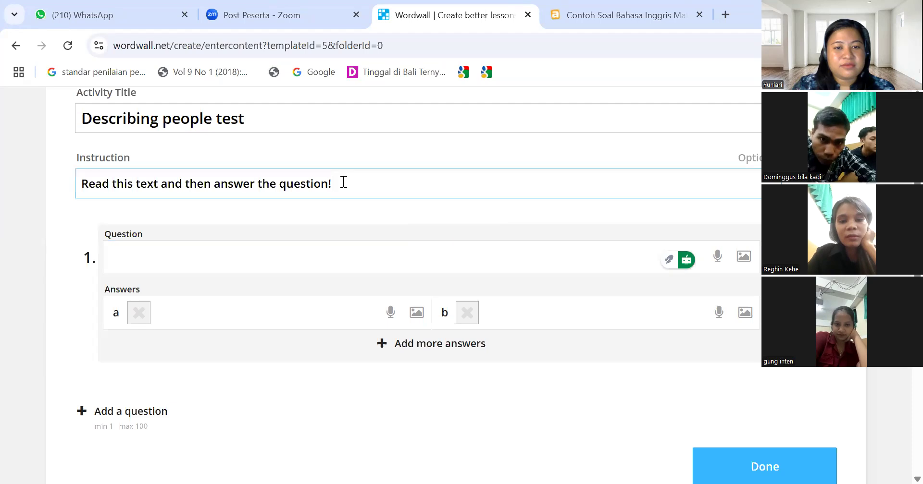
pyautogui.hotkey('ctrl', 'v')
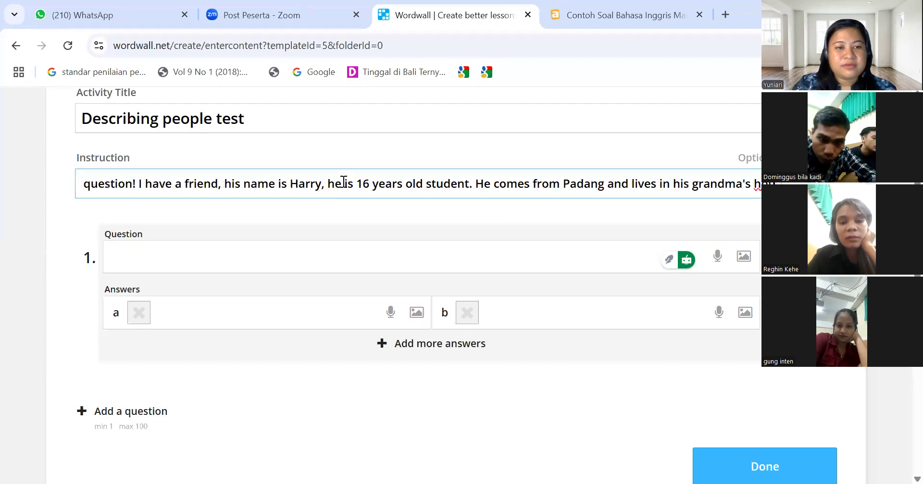
pyautogui.doubleClick(140, 185)
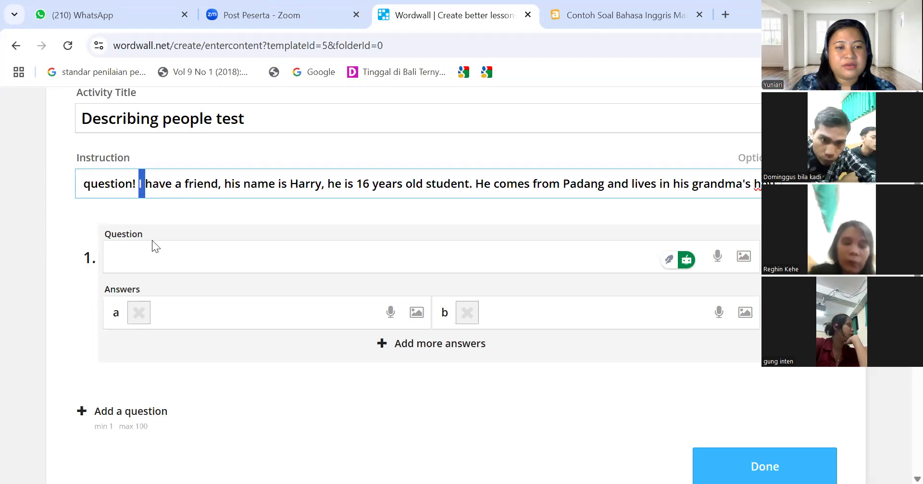
pyautogui.press('Tab')
# Copy the article's first question into Question 1 so it reads 'What is Harry?'
pyautogui.click(611, 13)
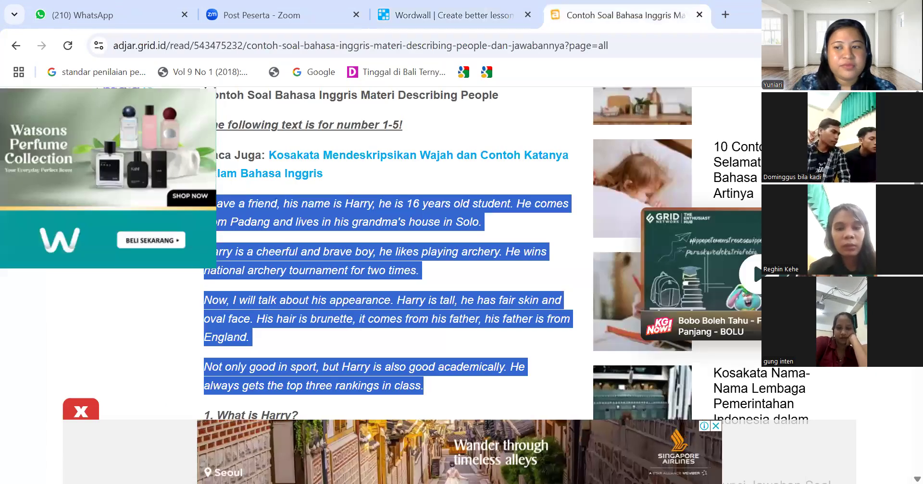
pyautogui.scroll(-3, 388, 254)
pyautogui.moveTo(310, 280); pyautogui.dragTo(200, 288)
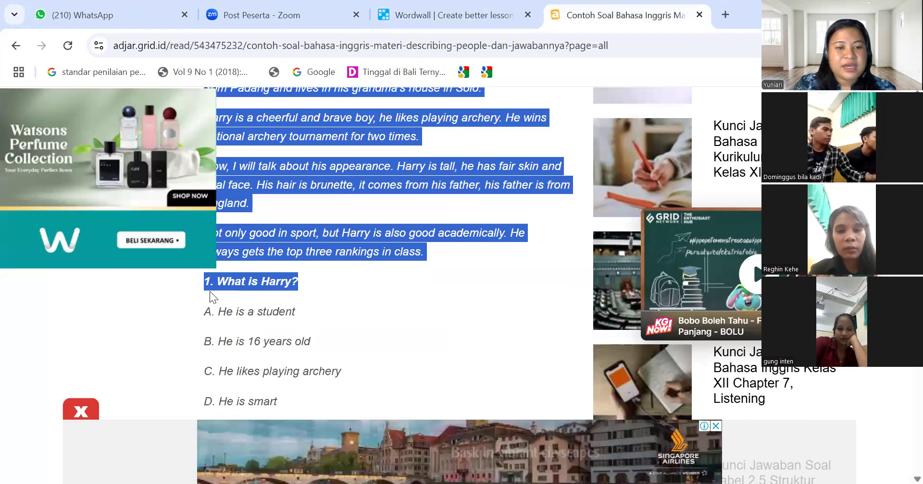
pyautogui.moveTo(204, 290); pyautogui.dragTo(204, 289)
pyautogui.hotkey('ctrl', 'c')
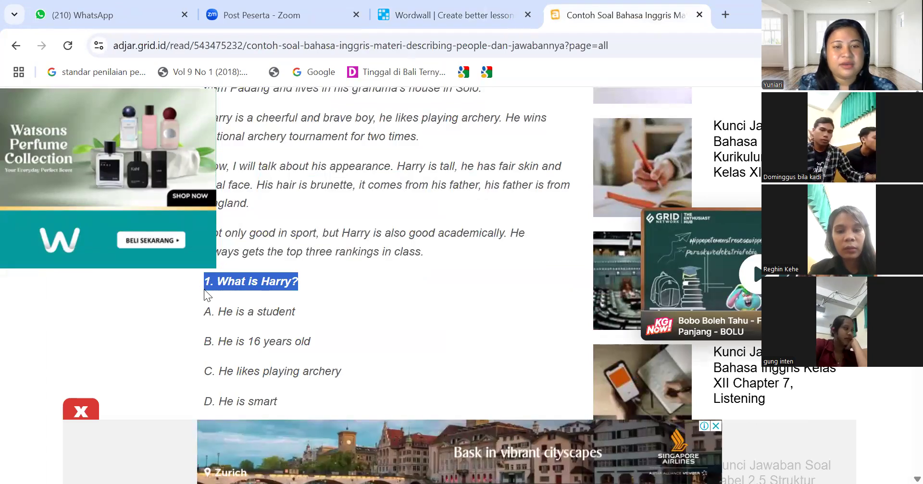
pyautogui.click(455, 18)
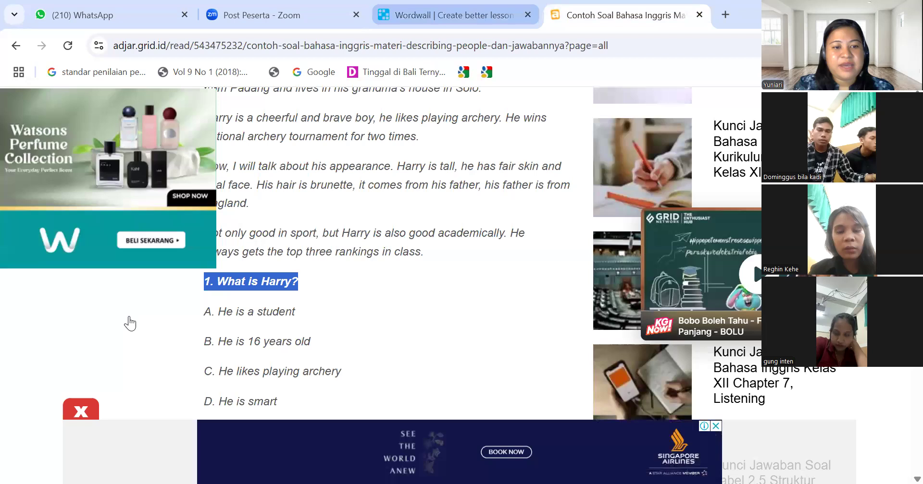
pyautogui.hotkey('ctrl', 'v')
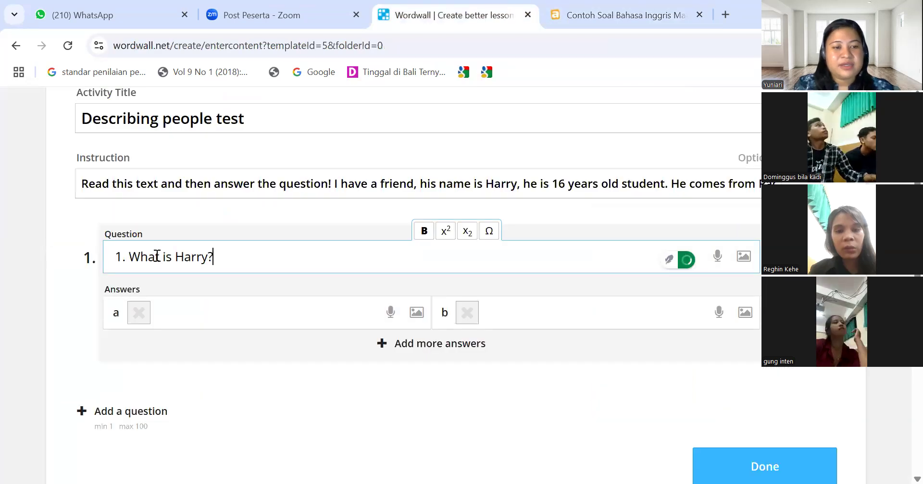
pyautogui.click(133, 260)
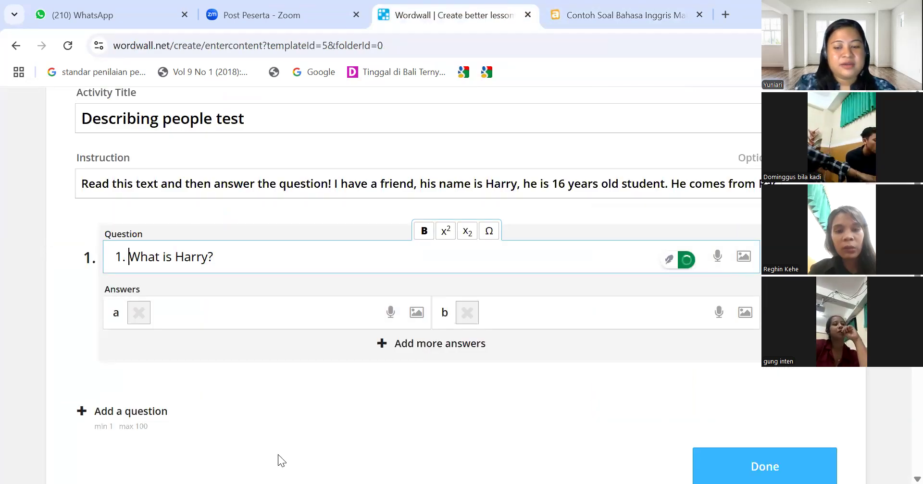
pyautogui.press('BackSpace')
pyautogui.press('BackSpace')
pyautogui.press('BackSpace')
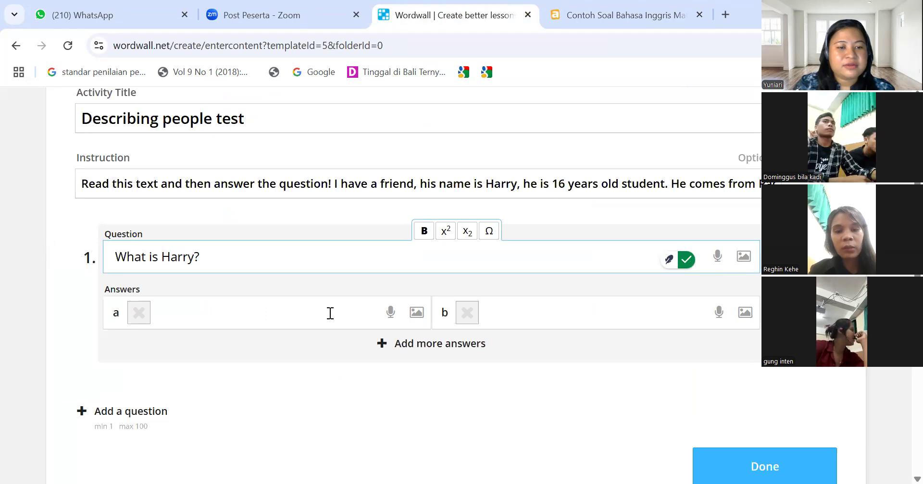
pyautogui.press('Tab')
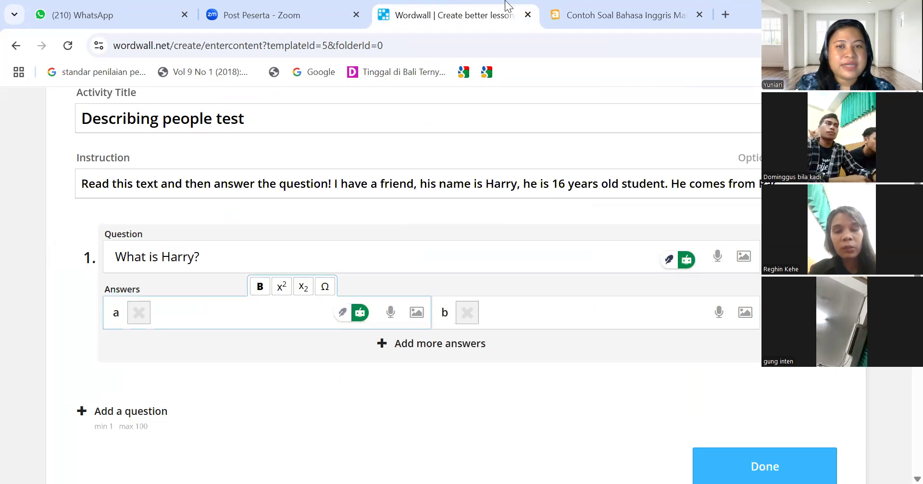
# Copy 'He is a student' and 'He is 16 years old' from the article into answers a and b
pyautogui.click(591, 15)
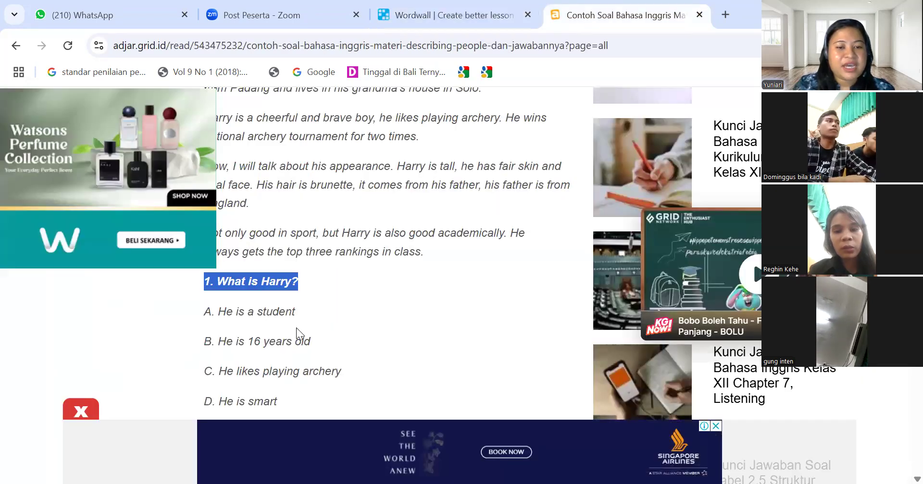
pyautogui.moveTo(294, 312); pyautogui.dragTo(220, 318)
pyautogui.hotkey('ctrl', 'c')
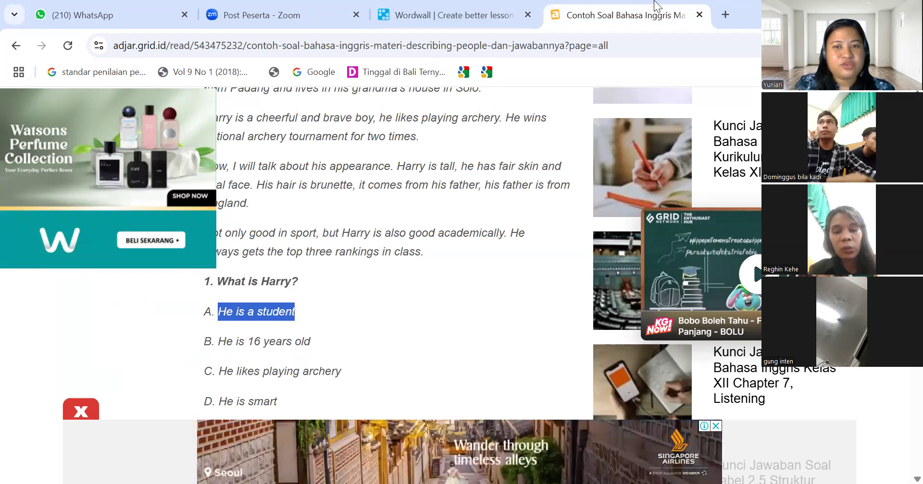
pyautogui.hotkey('ctrl', 'shift', 'Tab')
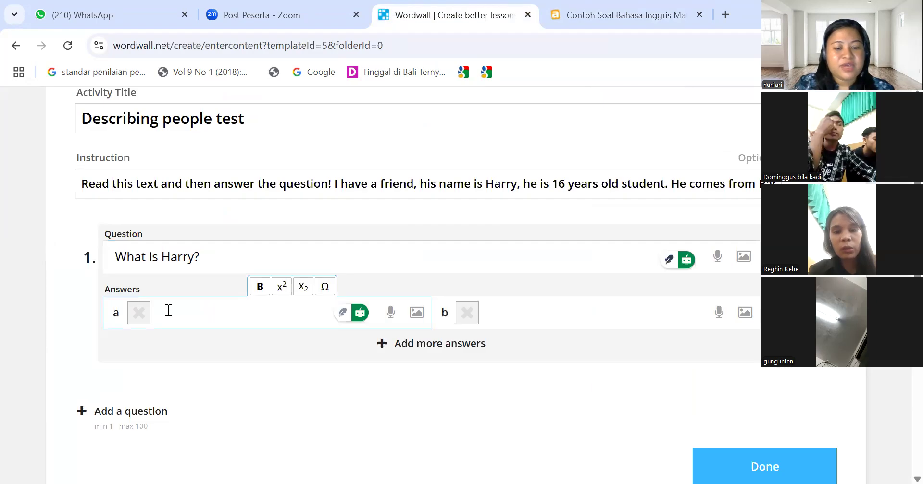
pyautogui.hotkey('ctrl', 'v')
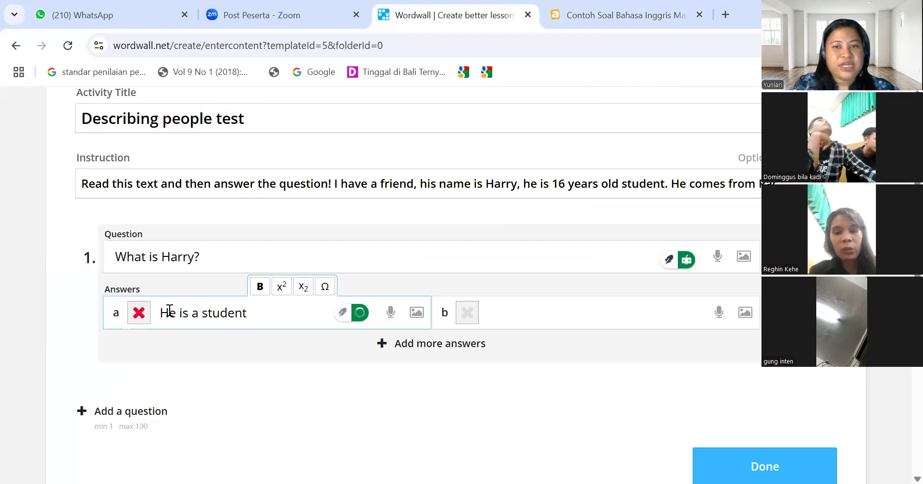
pyautogui.click(606, 19)
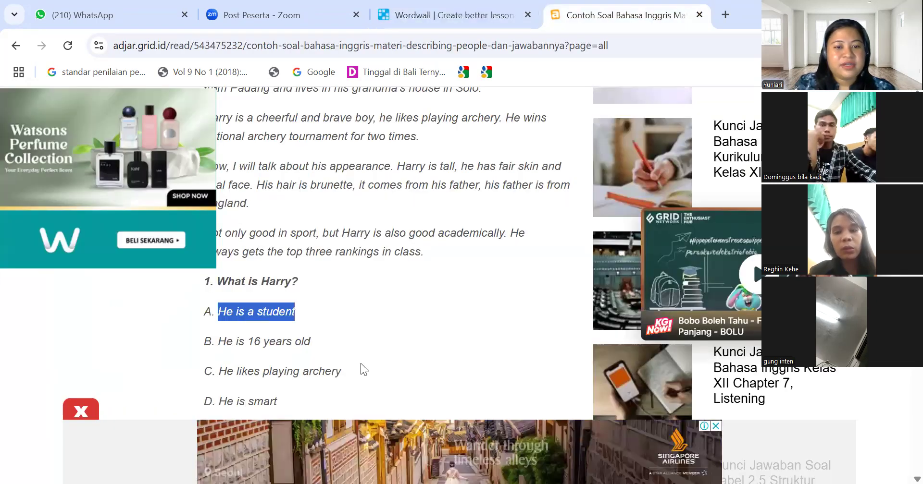
pyautogui.tripleClick(219, 344)
pyautogui.hotkey('ctrl', 'c')
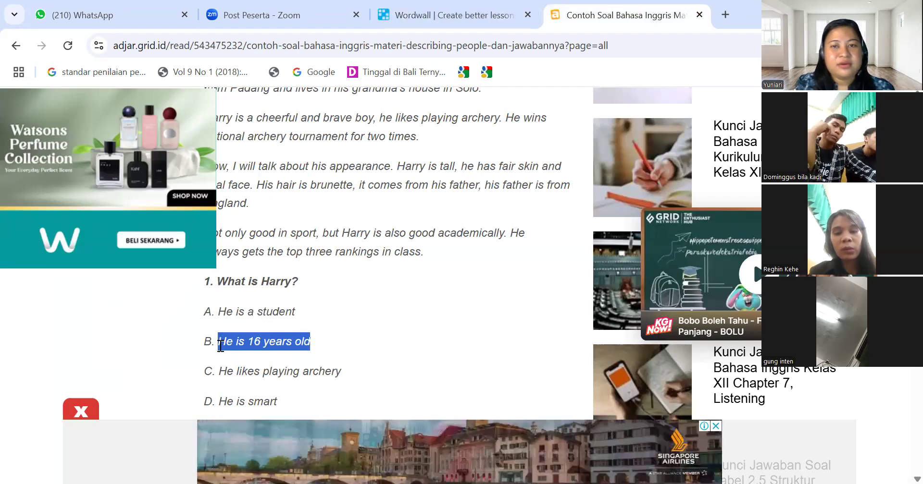
pyautogui.click(486, 22)
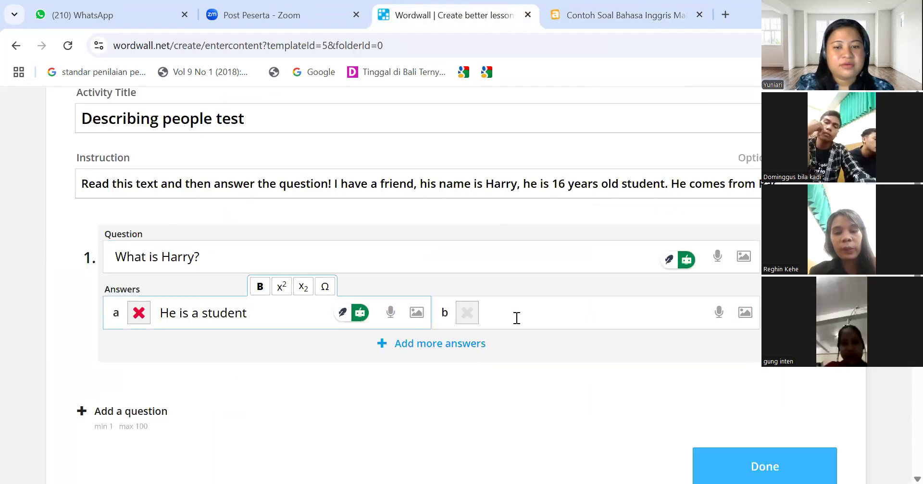
pyautogui.click(517, 318)
pyautogui.hotkey('ctrl', 'v')
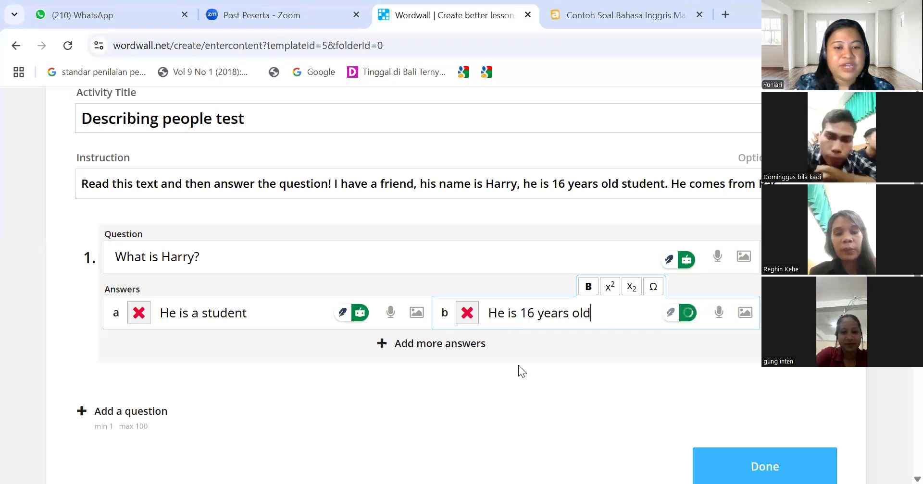
# Add answer slots c and d and paste 'He likes playing archery' into answer c
pyautogui.click(429, 354)
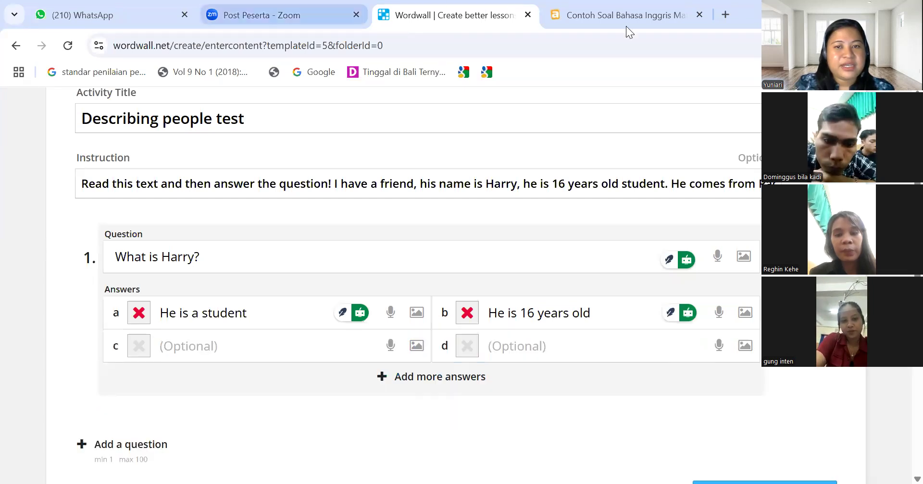
pyautogui.click(589, 15)
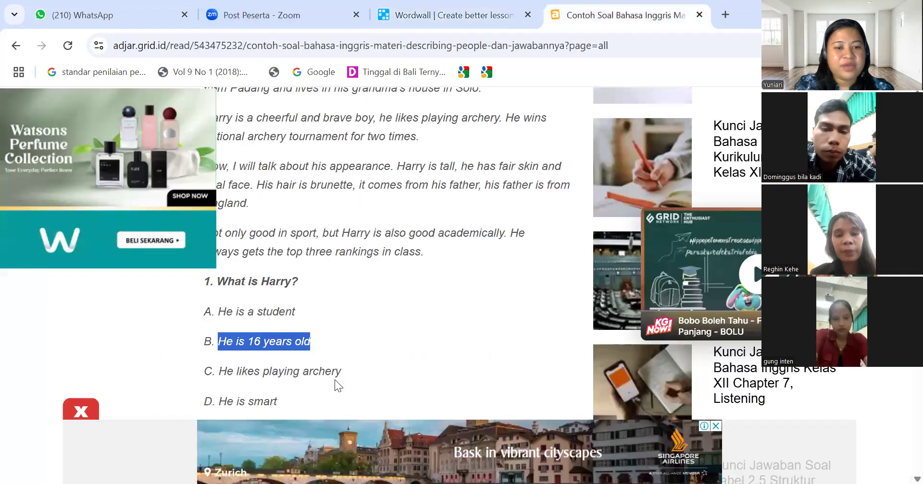
pyautogui.moveTo(349, 371); pyautogui.dragTo(218, 379)
pyautogui.hotkey('ctrl', 'c')
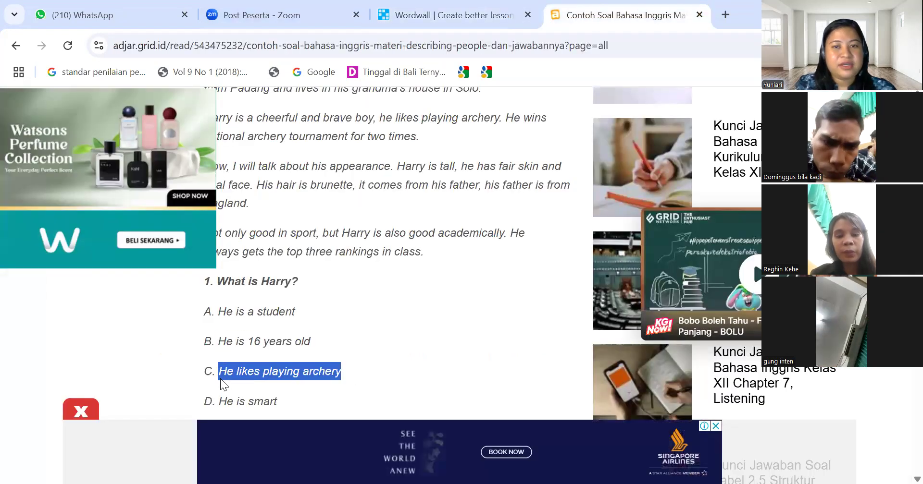
pyautogui.click(386, 10)
pyautogui.click(288, 345)
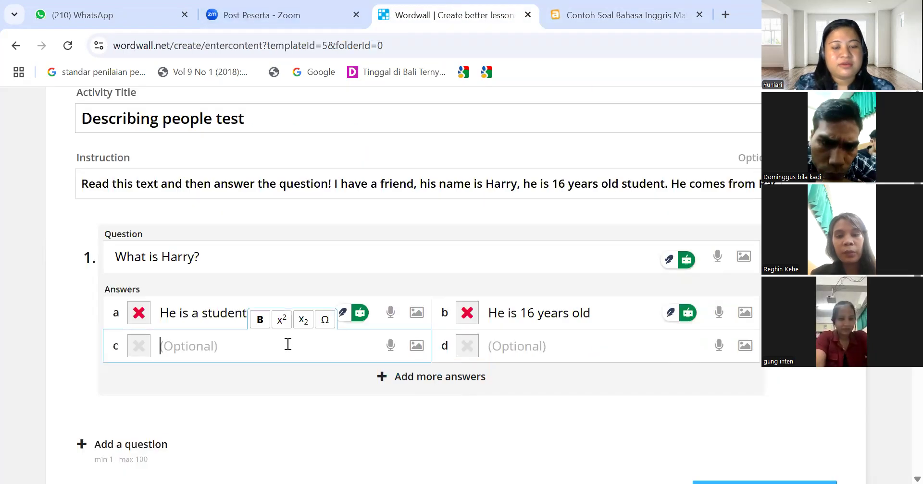
pyautogui.hotkey('ctrl', 'v')
# Paste 'He is smart' into answer d and mark 'He is a student' as correct
pyautogui.click(583, 22)
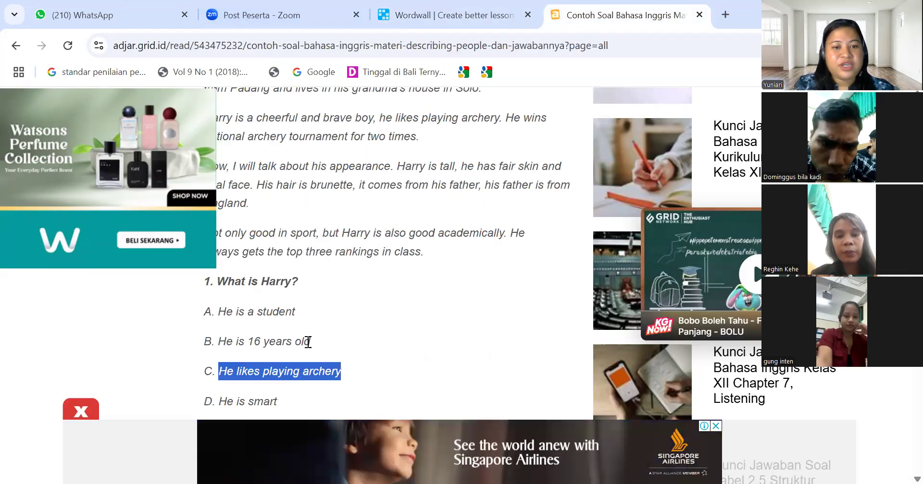
pyautogui.moveTo(278, 403); pyautogui.dragTo(216, 409)
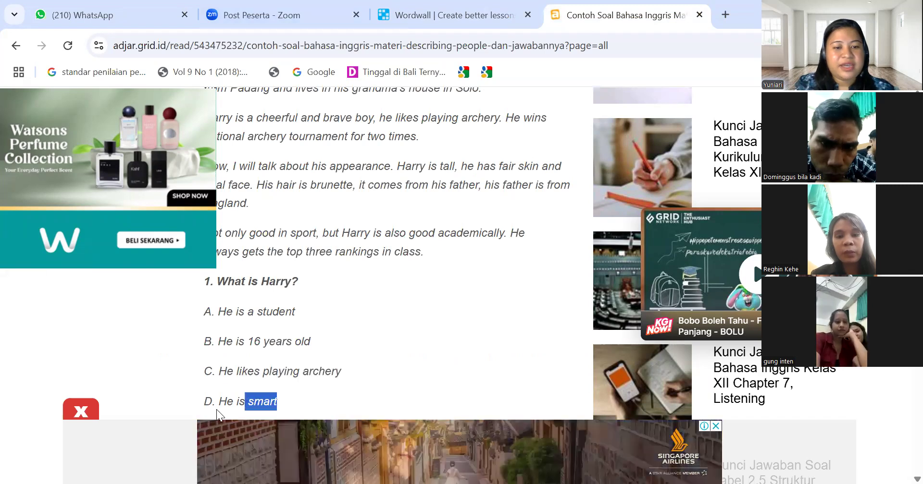
pyautogui.click(218, 411)
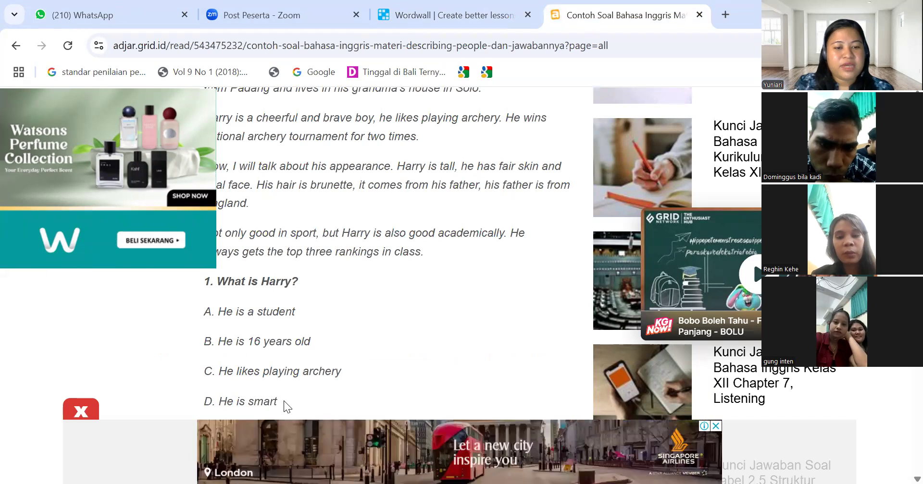
pyautogui.moveTo(284, 402); pyautogui.dragTo(218, 404)
pyautogui.hotkey('ctrl', 'c')
pyautogui.click(438, 15)
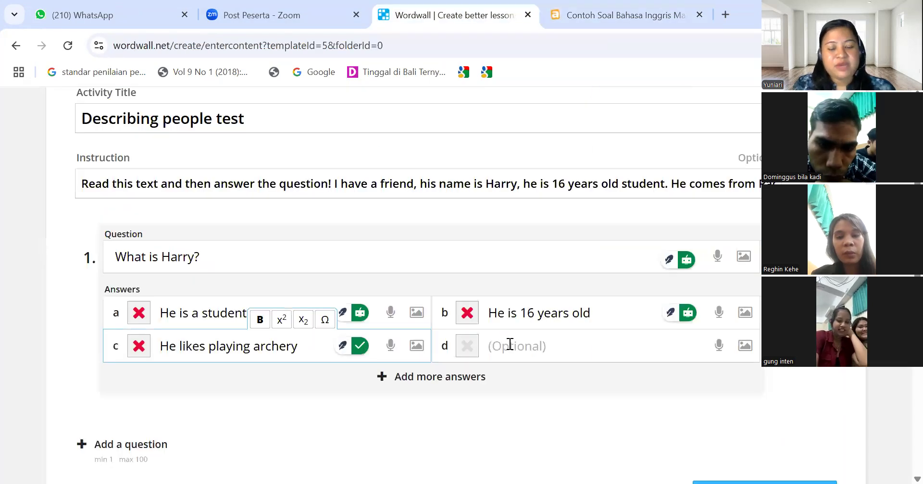
pyautogui.click(510, 345)
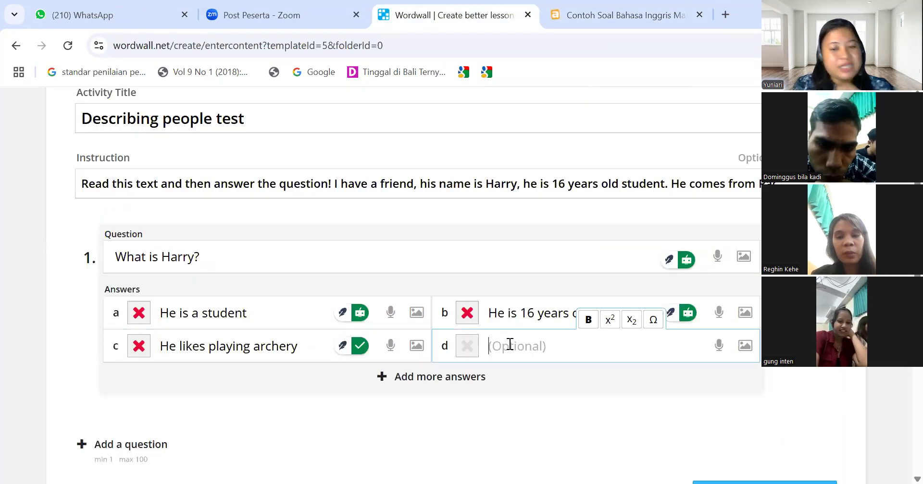
pyautogui.hotkey('ctrl', 'v')
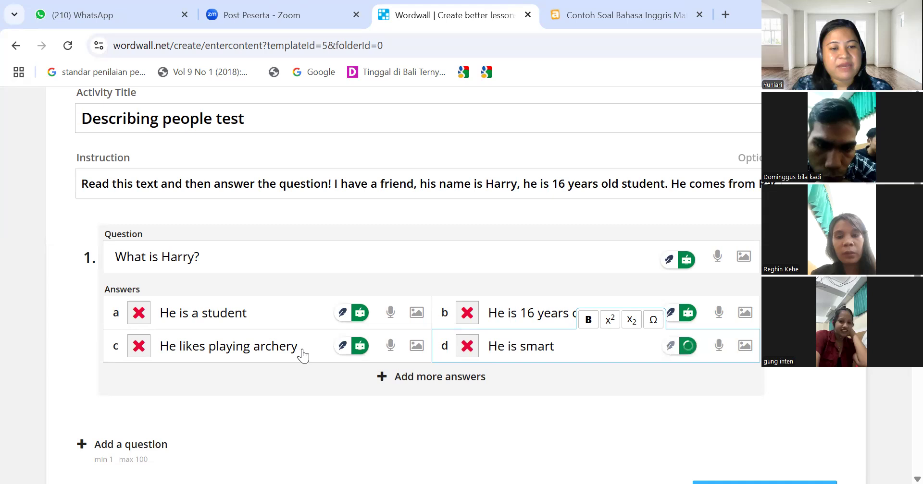
pyautogui.click(137, 315)
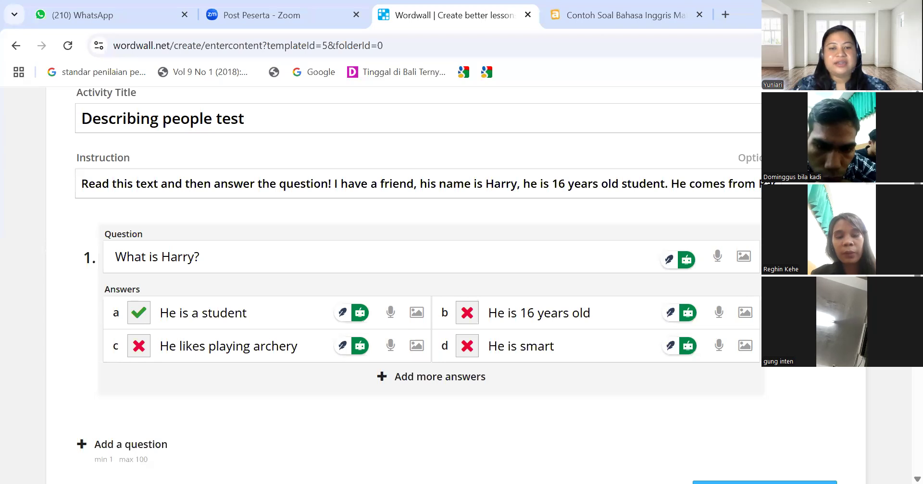
# Review the Describing people test questions and answers, then save the activity with Done
pyautogui.scroll(-3, 403, 289)
pyautogui.scroll(5, 404, 288)
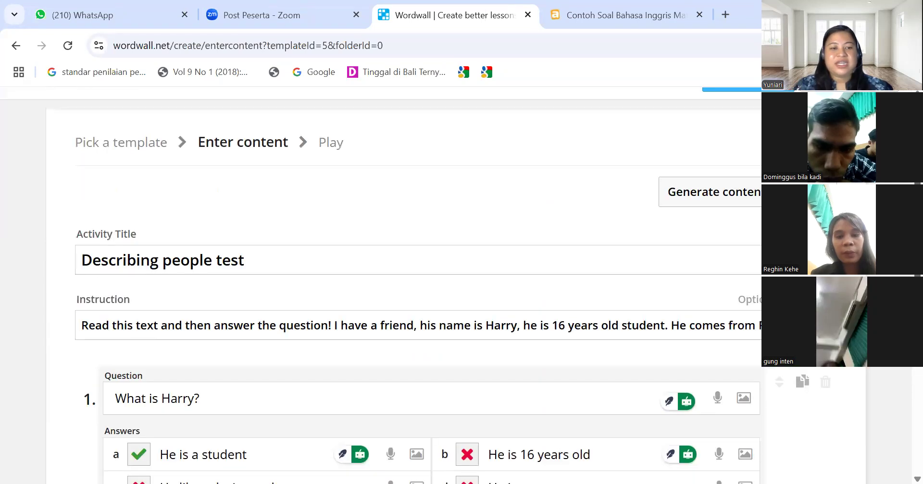
pyautogui.scroll(-1, 404, 288)
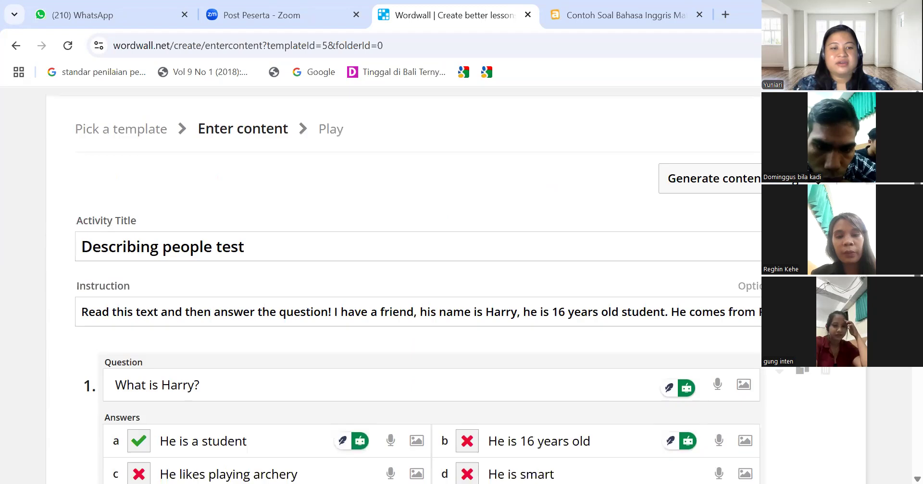
pyautogui.scroll(-3, 404, 288)
pyautogui.scroll(4, 404, 288)
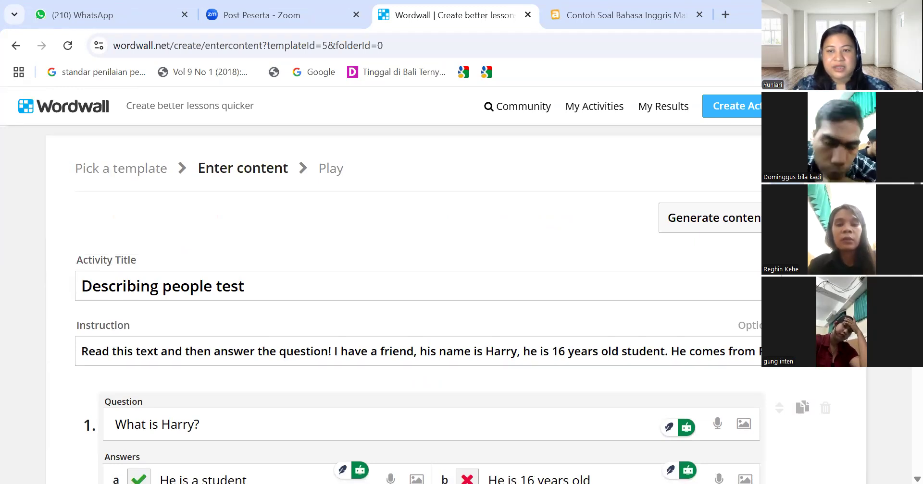
pyautogui.scroll(-3, 418, 288)
pyautogui.scroll(-1, 418, 288)
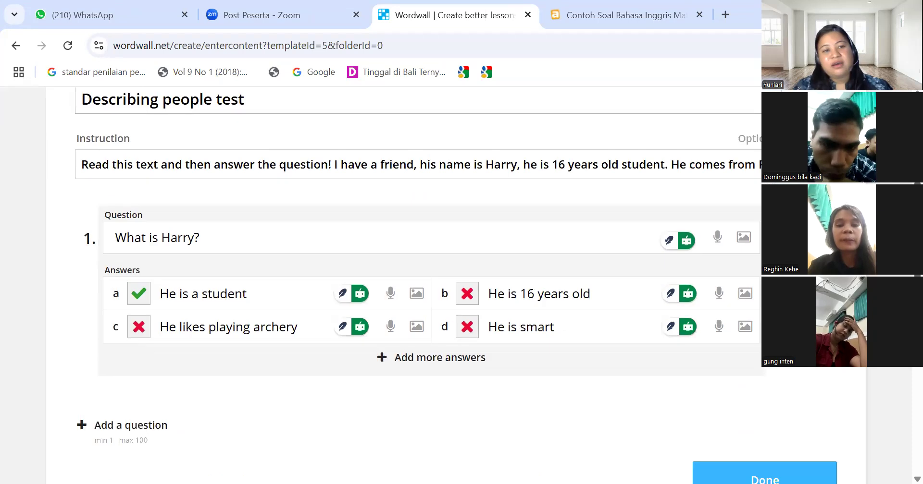
pyautogui.scroll(2, 418, 288)
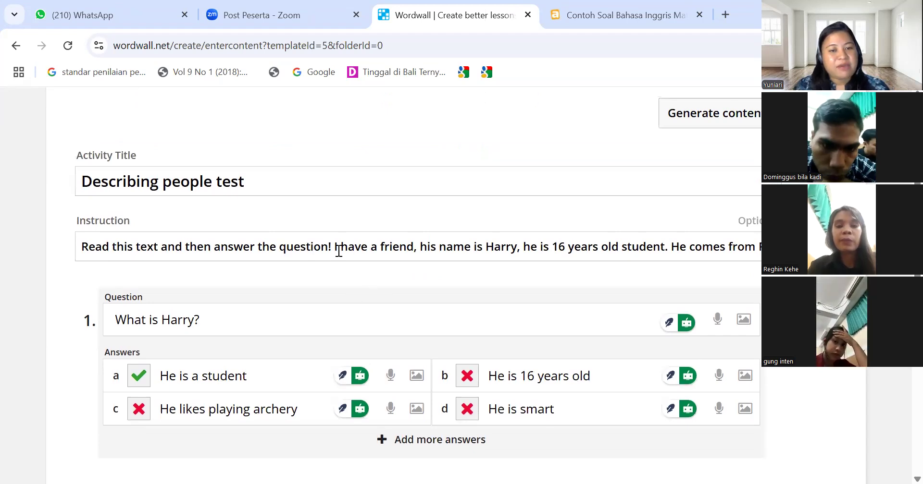
pyautogui.moveTo(336, 249); pyautogui.dragTo(372, 252)
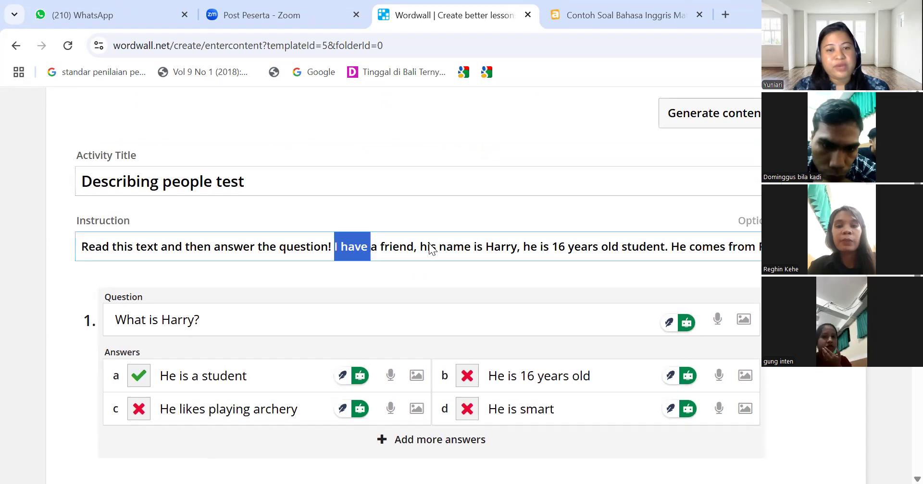
pyautogui.click(349, 249)
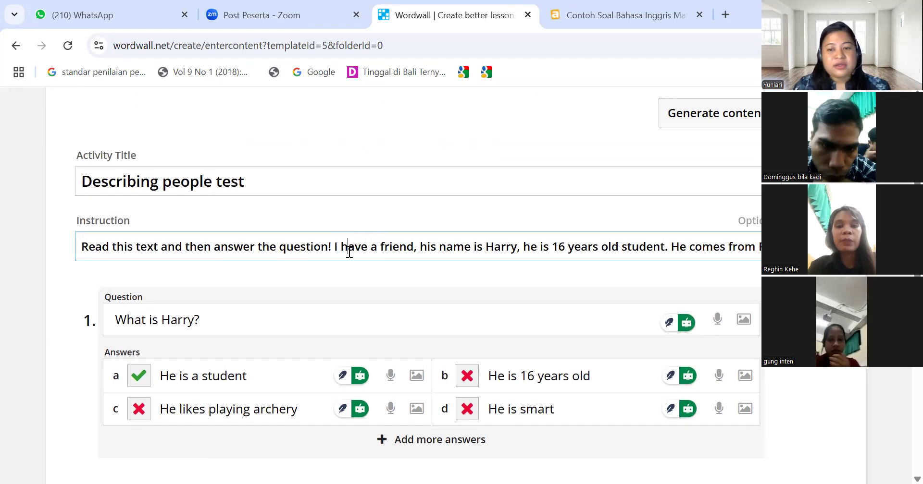
pyautogui.scroll(-4, 348, 249)
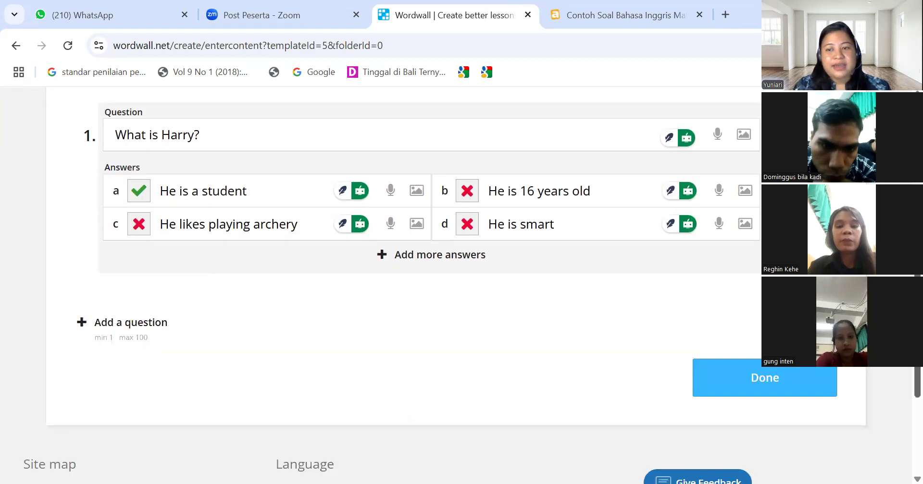
pyautogui.click(802, 390)
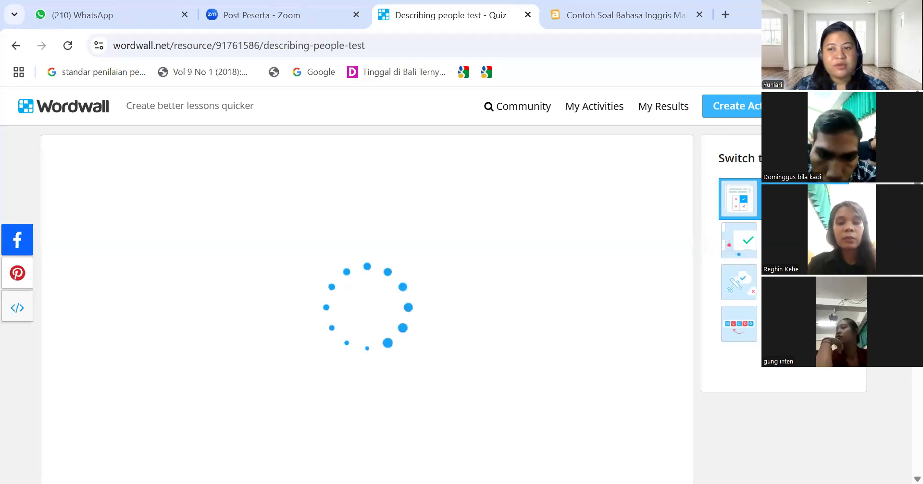
# Start playing the Describing people test quiz on its activity page
pyautogui.scroll(-2, 367, 289)
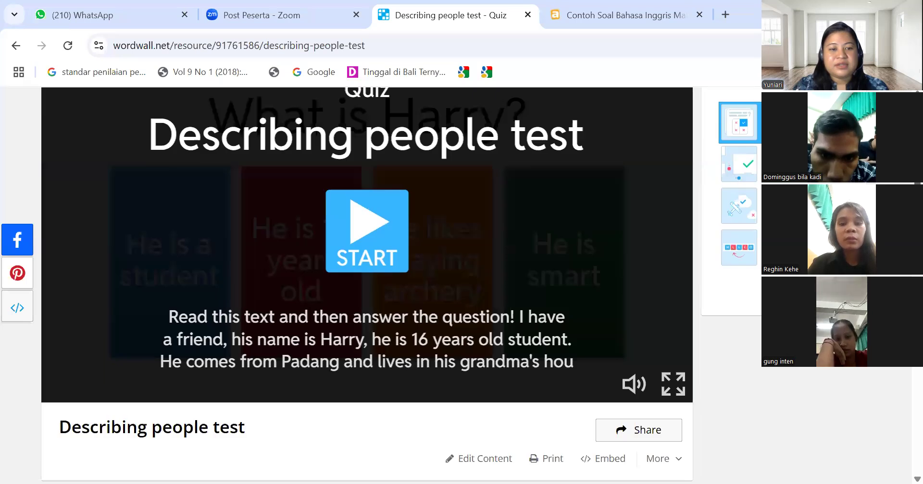
pyautogui.scroll(-2, 367, 288)
pyautogui.scroll(4, 367, 240)
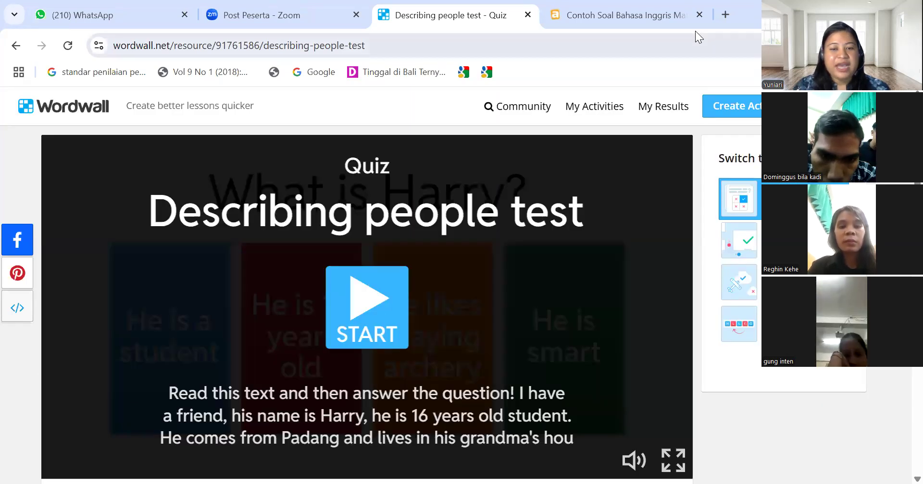
pyautogui.click(362, 313)
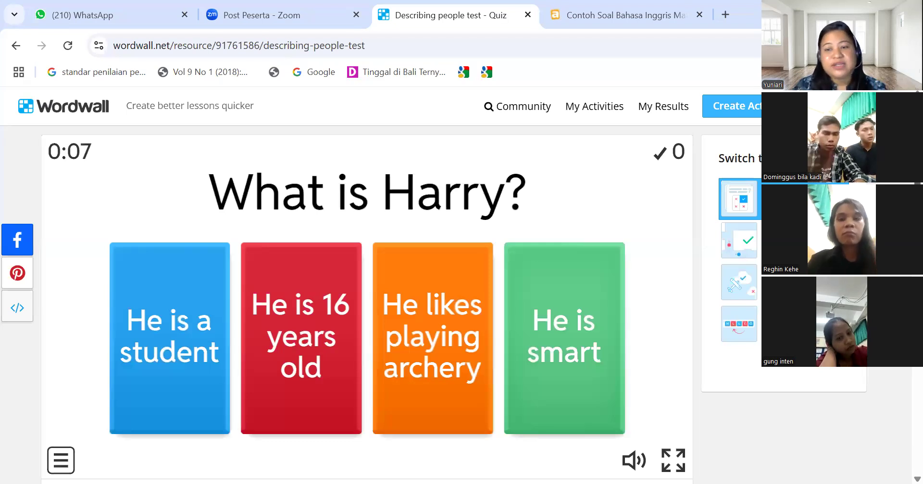
# Begin creating another new activity from the header's Create Activity button
pyautogui.scroll(-7, 365, 288)
pyautogui.scroll(7, 366, 288)
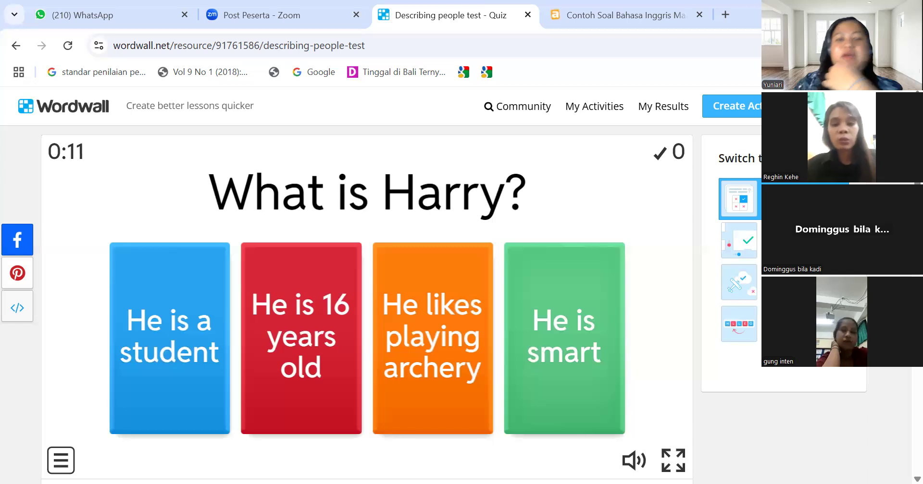
pyautogui.click(738, 114)
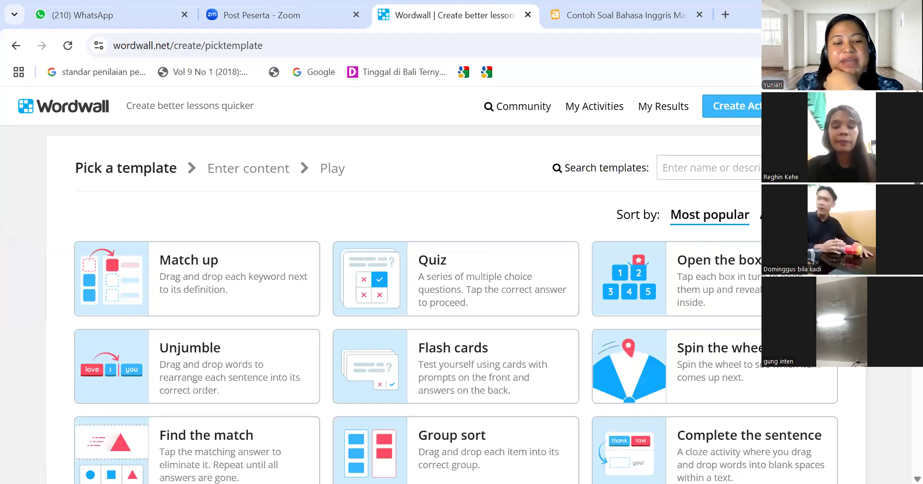
# Browse the template list to find the Complete the sentence template
pyautogui.scroll(-5, 404, 288)
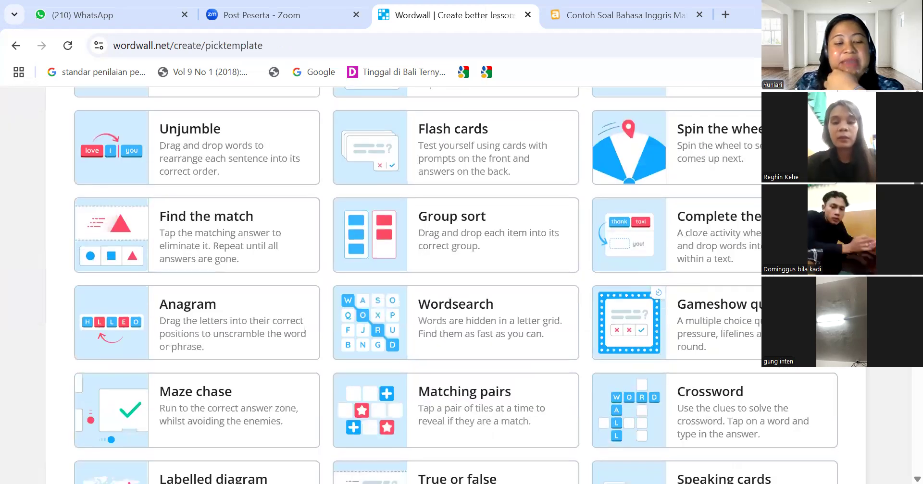
pyautogui.scroll(-2, 403, 288)
pyautogui.scroll(-2, 902, 370)
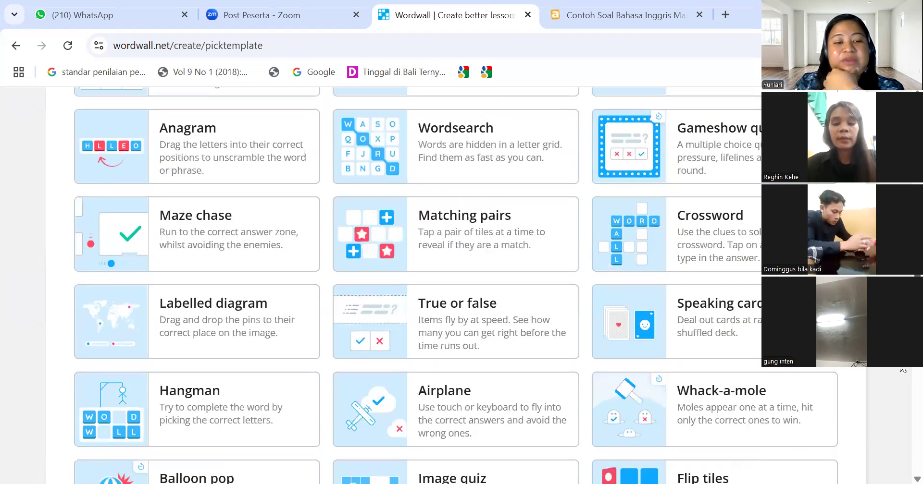
pyautogui.scroll(-6, 902, 370)
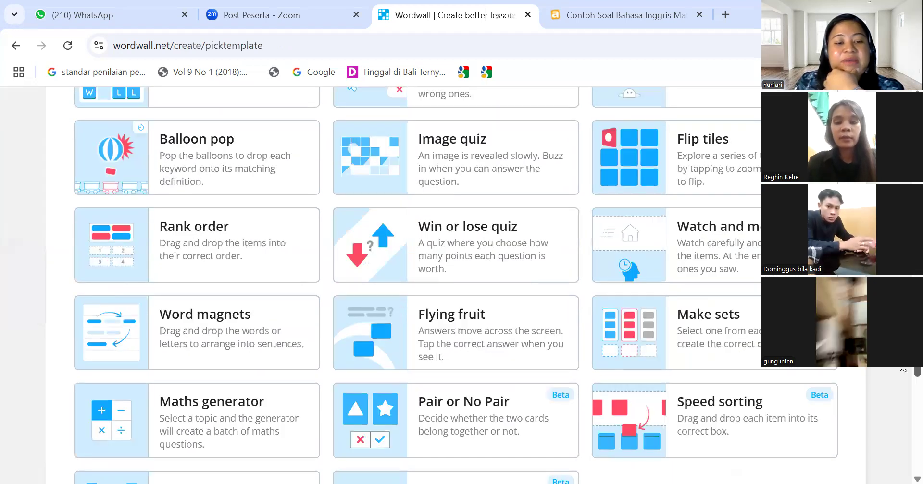
pyautogui.scroll(-5, 901, 433)
pyautogui.scroll(4, 885, 383)
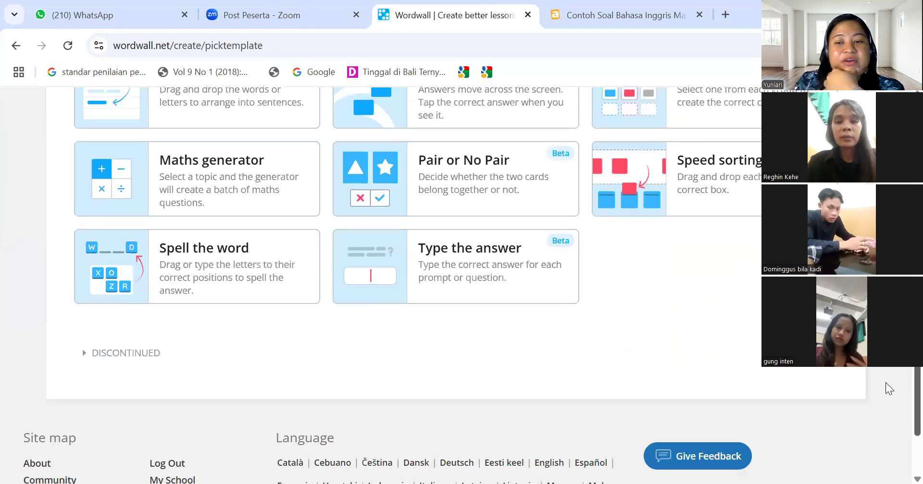
pyautogui.scroll(4, 433, 285)
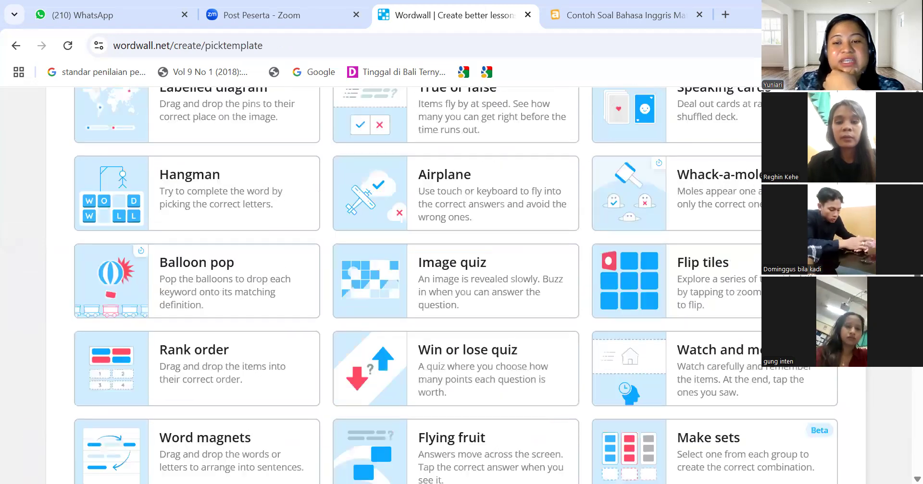
pyautogui.scroll(4, 432, 286)
pyautogui.scroll(1, 456, 286)
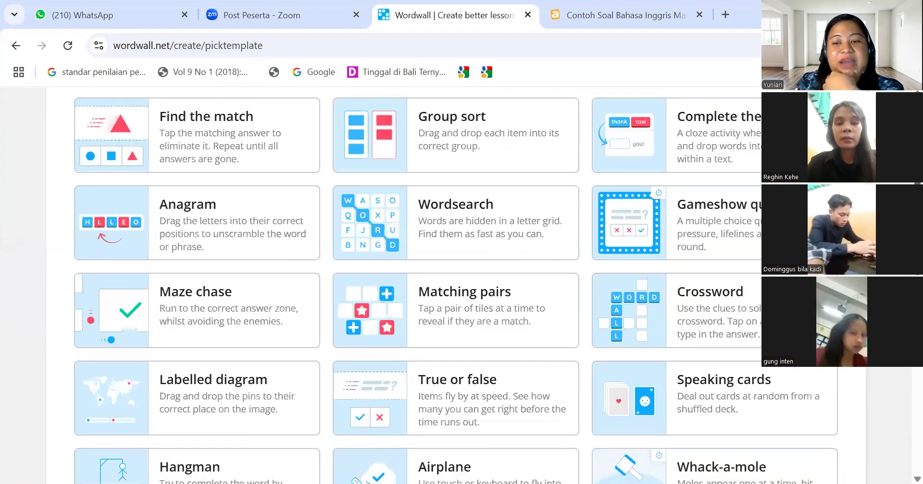
pyautogui.scroll(-1, 457, 286)
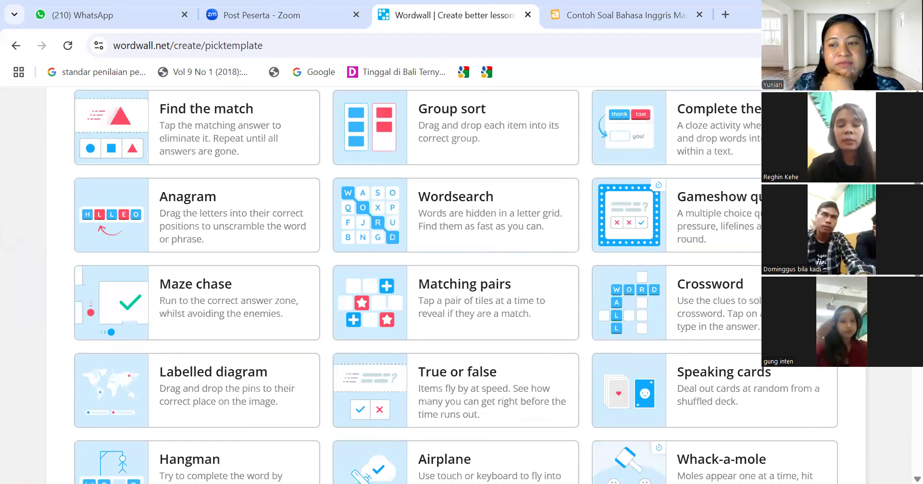
pyautogui.scroll(-3, 456, 285)
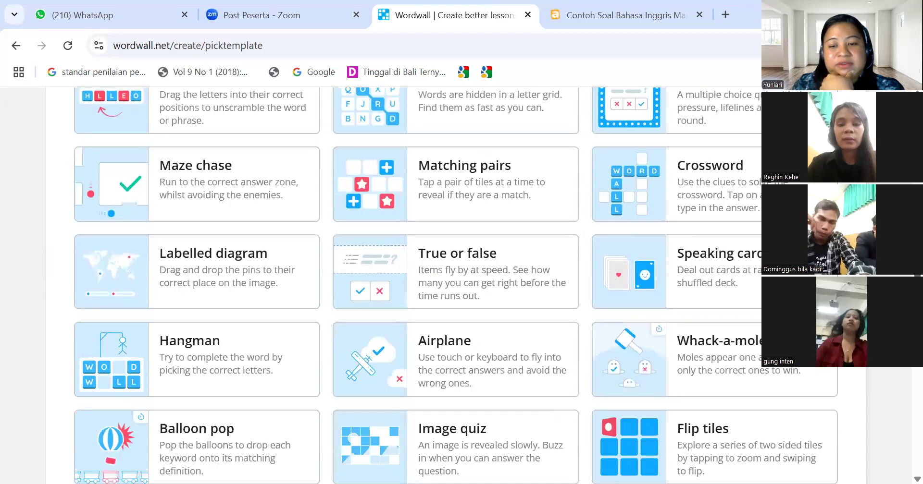
pyautogui.scroll(-3, 456, 286)
pyautogui.scroll(-5, 456, 285)
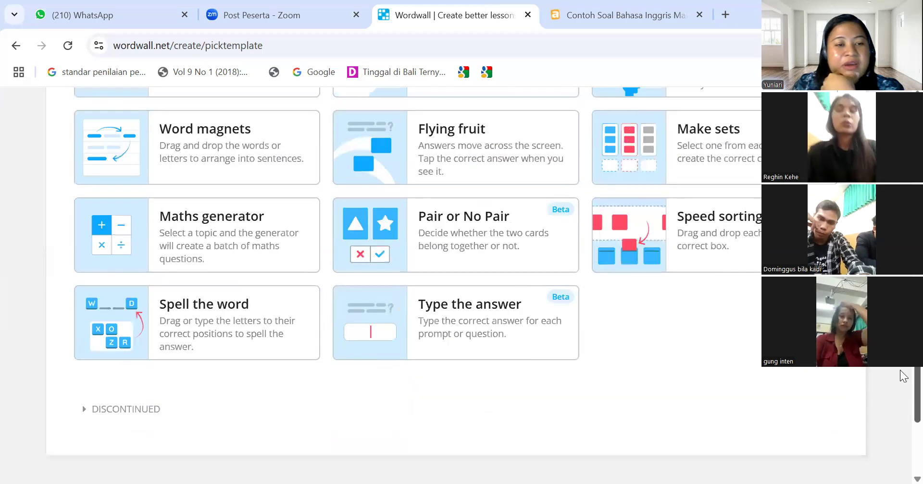
pyautogui.scroll(-3, 457, 286)
pyautogui.scroll(4, 456, 285)
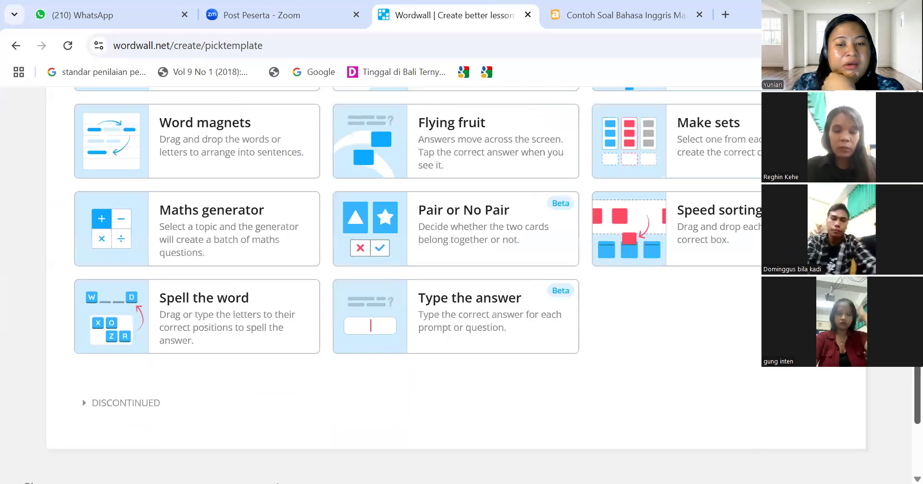
pyautogui.scroll(2, 457, 285)
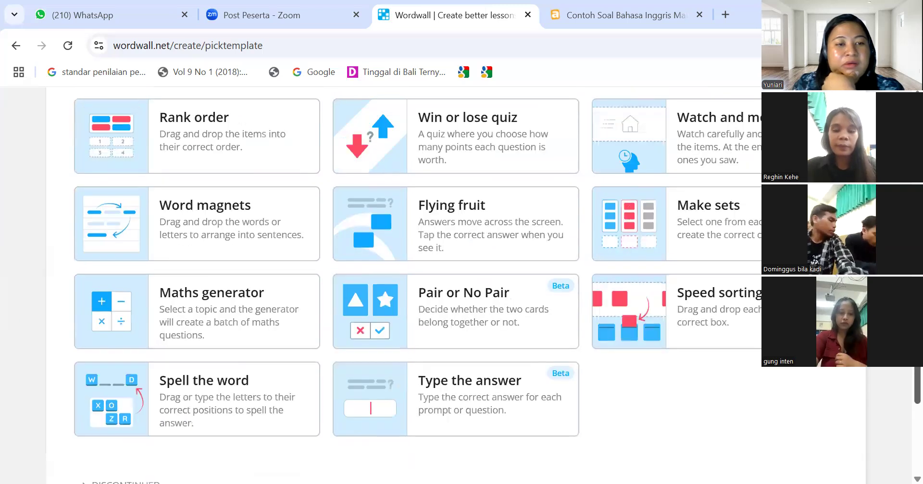
pyautogui.scroll(4, 457, 285)
pyautogui.scroll(3, 457, 285)
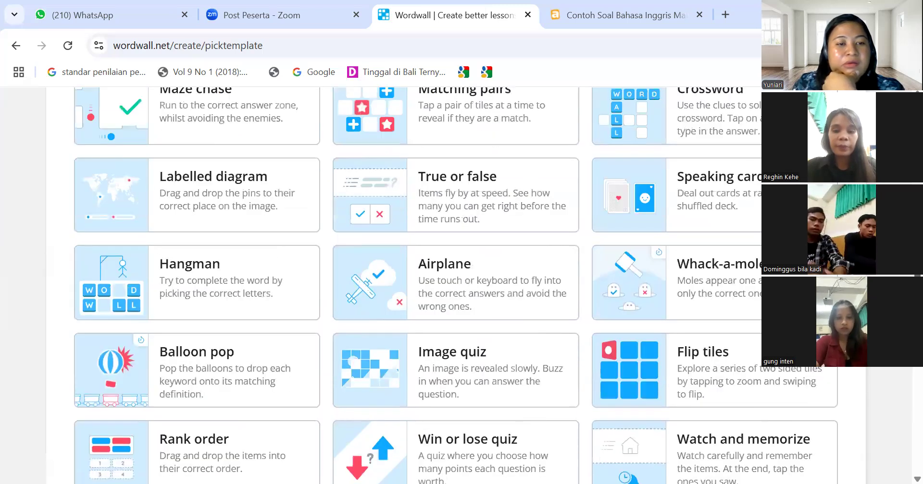
pyautogui.scroll(2, 457, 285)
pyautogui.scroll(3, 457, 286)
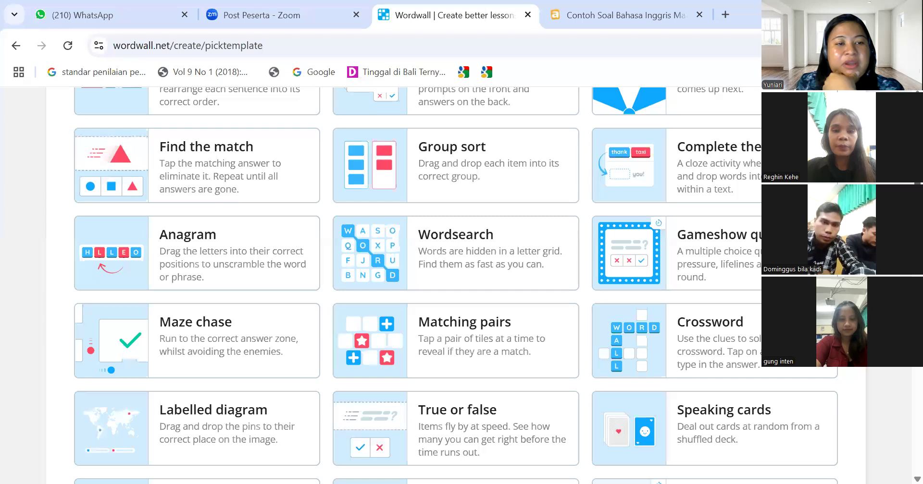
pyautogui.scroll(2, 457, 285)
pyautogui.scroll(2, 457, 285)
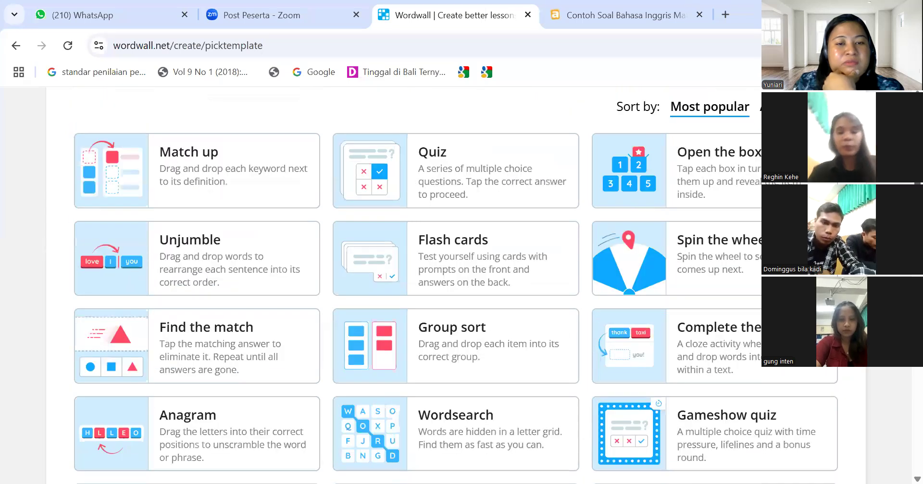
pyautogui.scroll(2, 457, 285)
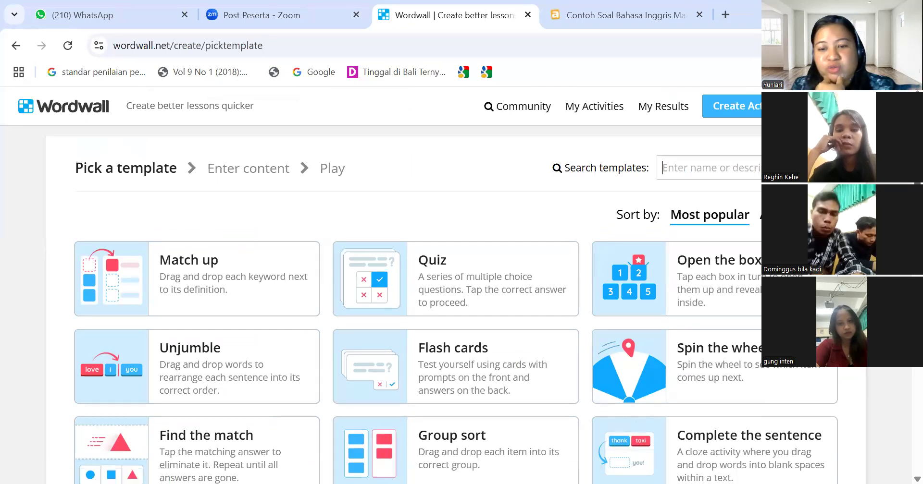
pyautogui.scroll(-2, 726, 375)
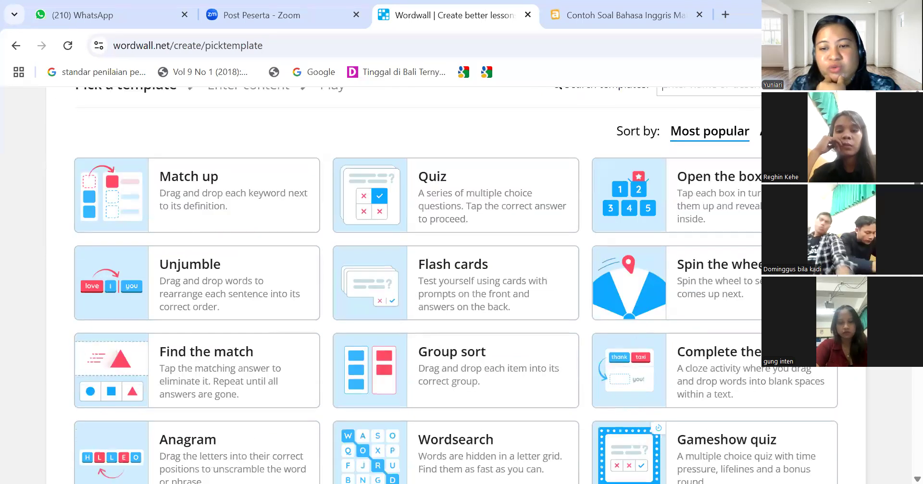
# Start a Complete the sentence activity and bring the describing-people article to the front
pyautogui.click(724, 396)
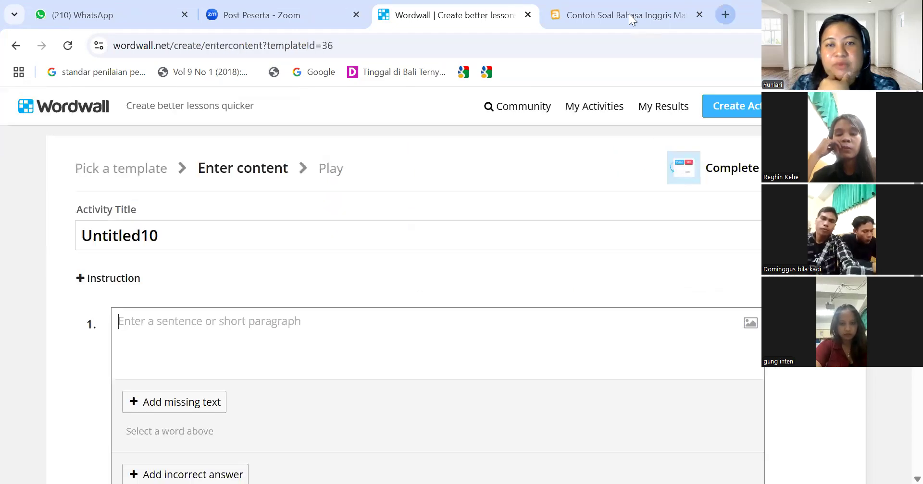
pyautogui.click(628, 14)
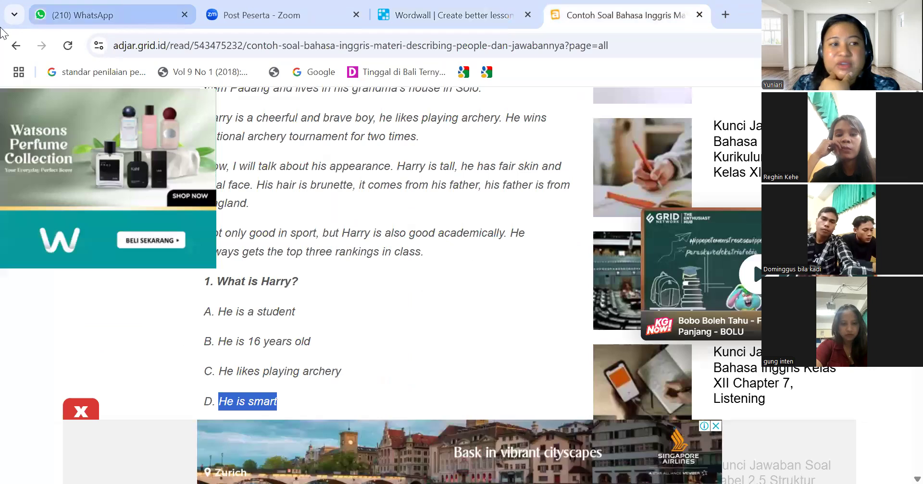
# Go back from the article to the Google results and select the old search query
pyautogui.click(16, 46)
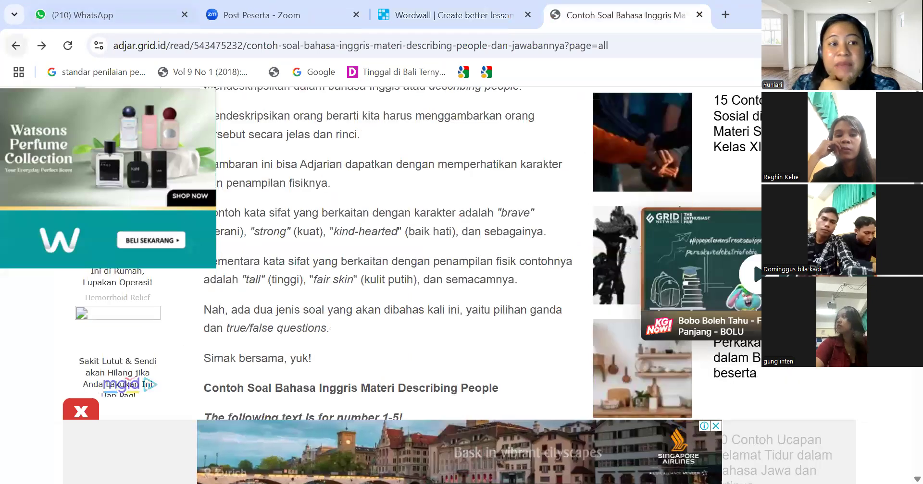
pyautogui.click(19, 48)
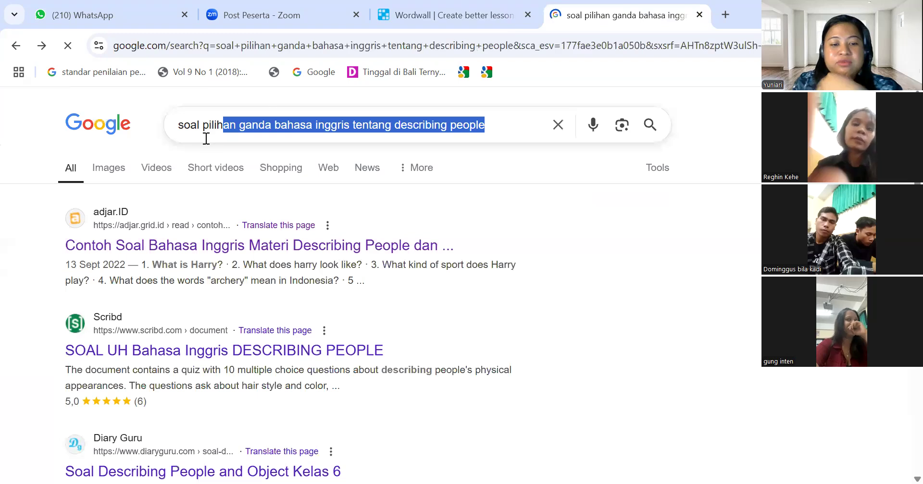
pyautogui.moveTo(206, 138); pyautogui.dragTo(494, 132)
# Search for fill-in-the-blank simple present exercises and skim the 30 Contoh Soal Simple Present Tense article
pyautogui.write('fill in the ')
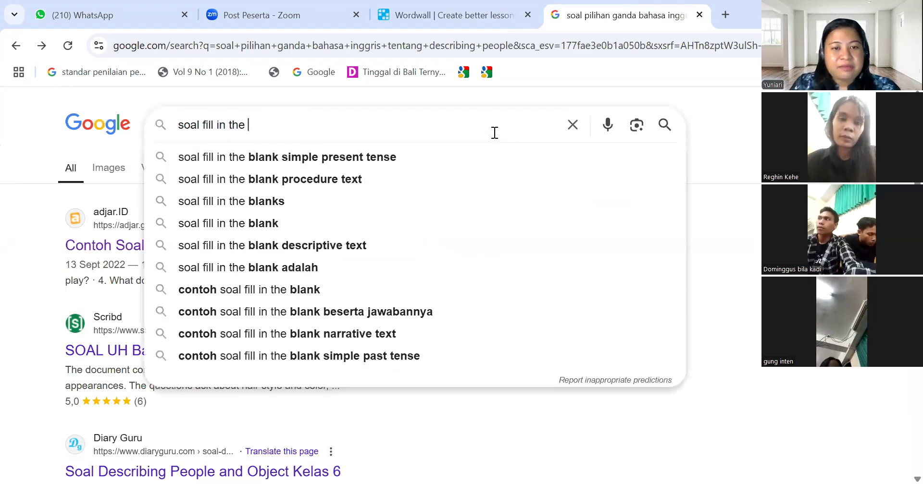
pyautogui.write('b')
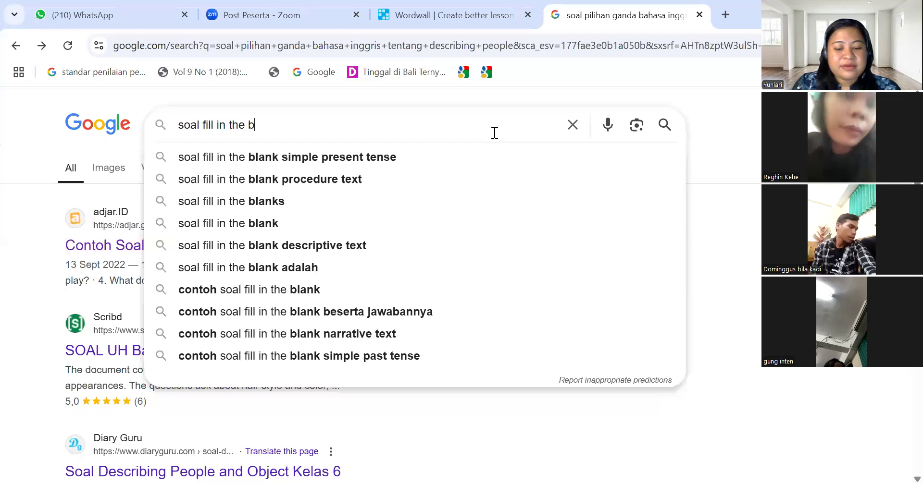
pyautogui.write('lan')
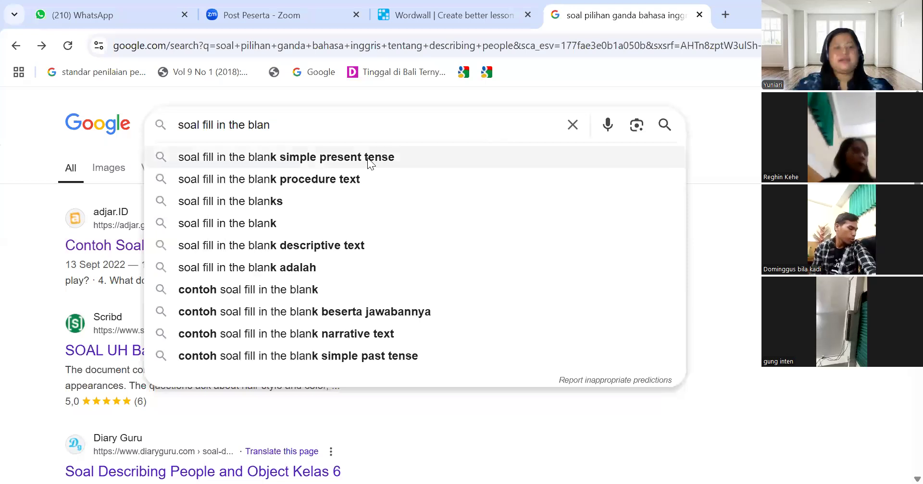
pyautogui.click(367, 158)
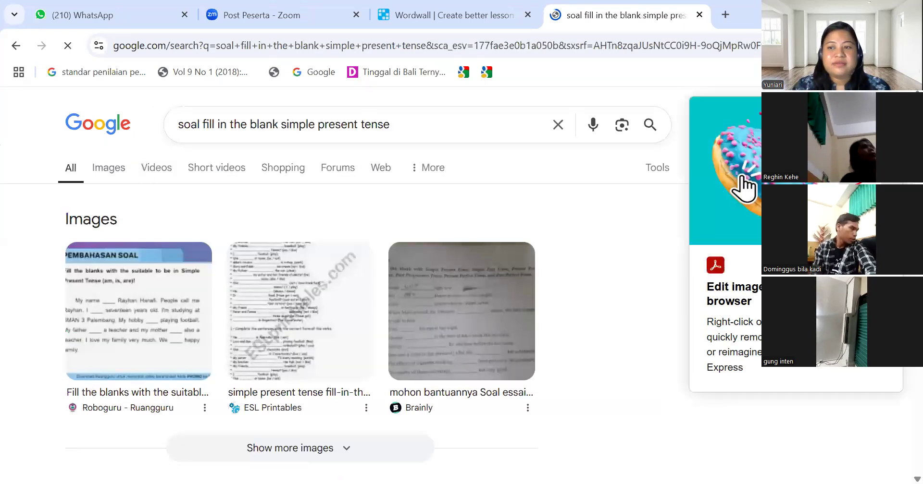
pyautogui.scroll(-5, 330, 118)
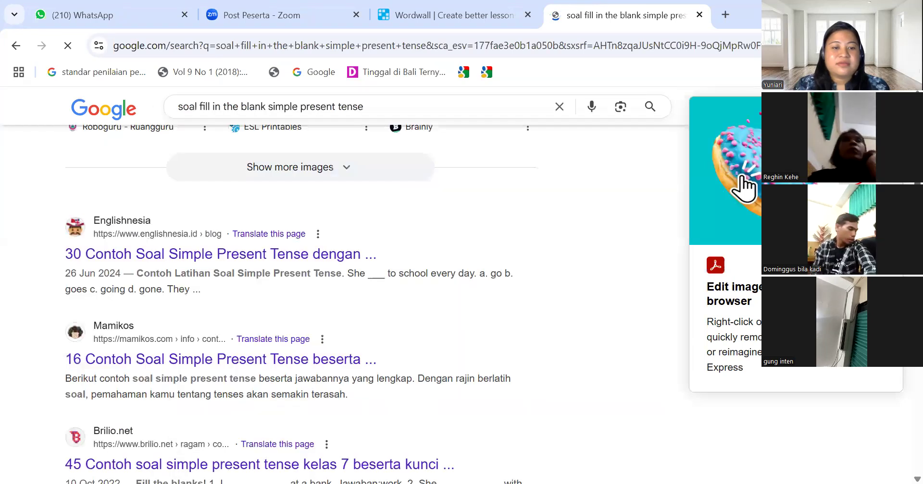
pyautogui.click(268, 257)
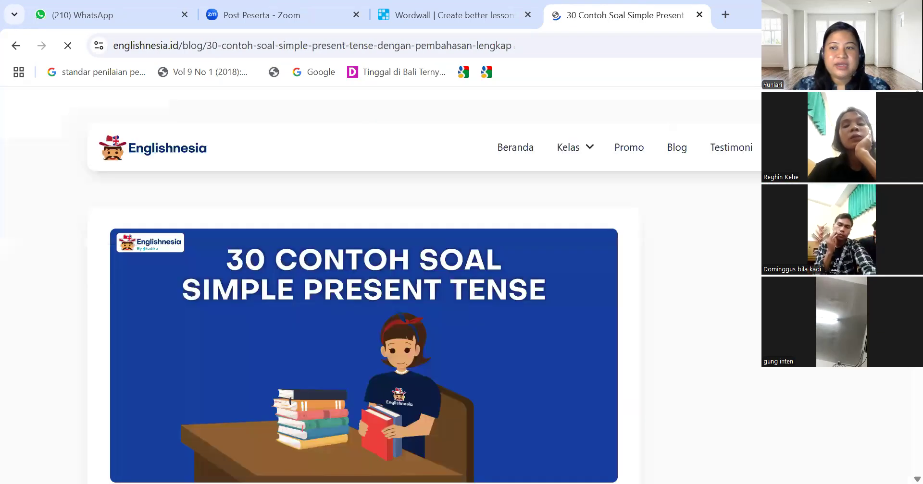
pyautogui.scroll(-2, 364, 288)
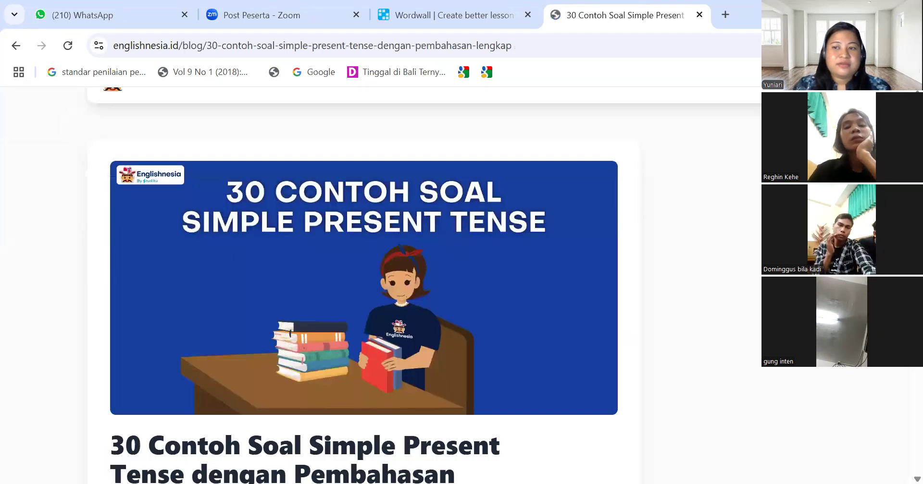
pyautogui.scroll(2, 364, 288)
pyautogui.scroll(-6, 364, 288)
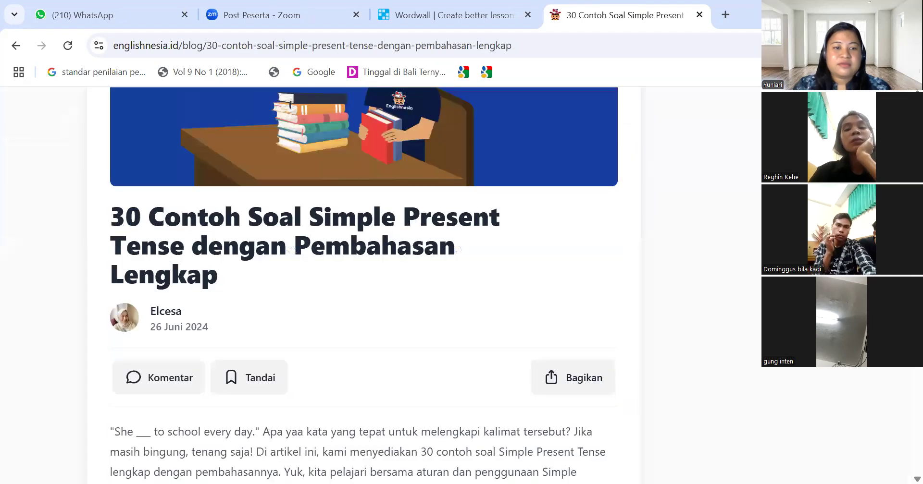
pyautogui.scroll(-5, 364, 288)
pyautogui.scroll(-6, 364, 289)
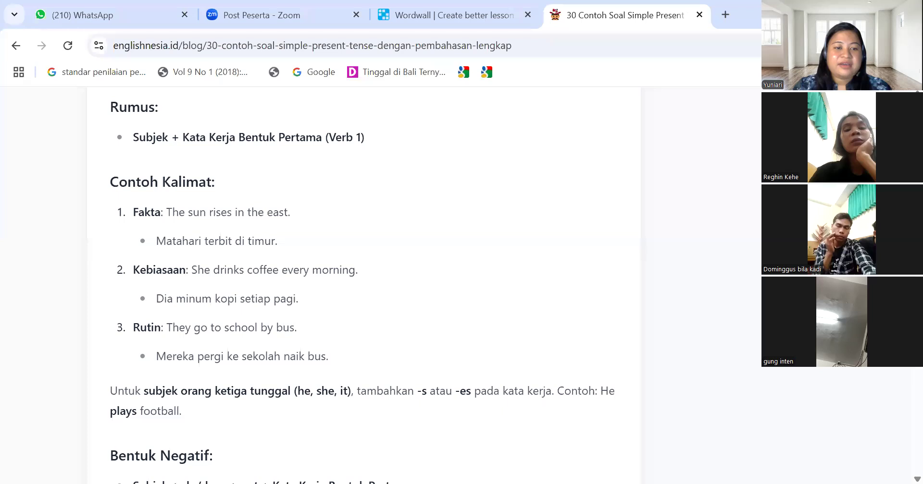
pyautogui.scroll(-4, 363, 289)
pyautogui.scroll(-4, 364, 288)
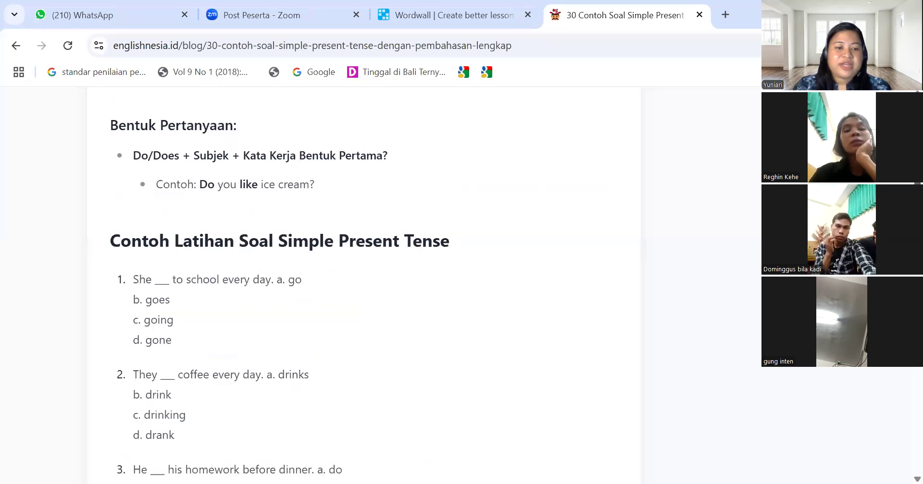
pyautogui.scroll(-2, 364, 288)
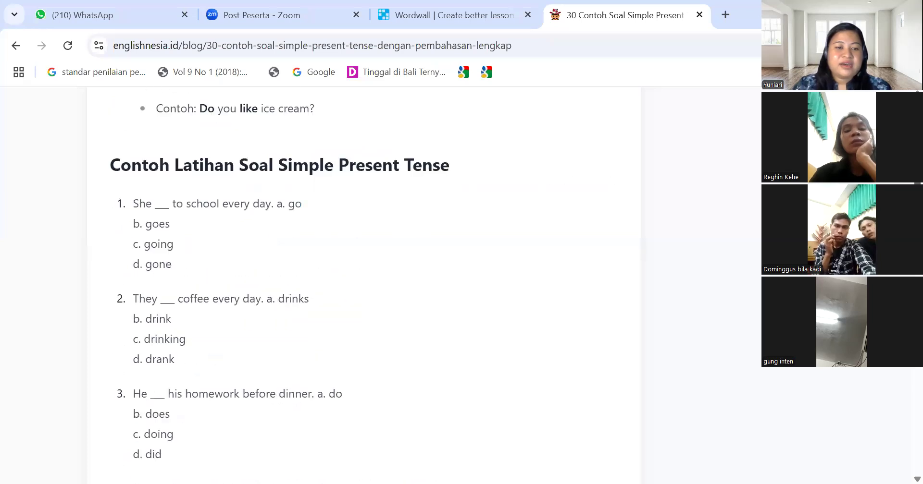
pyautogui.scroll(5, 364, 288)
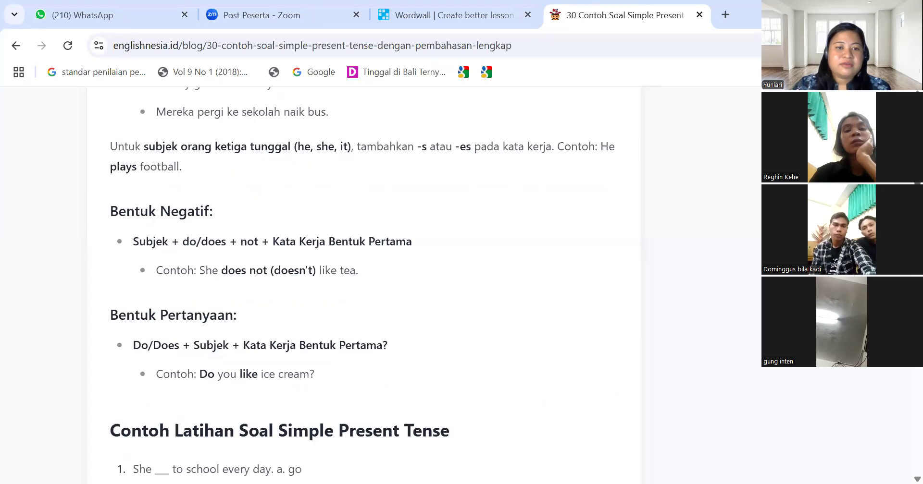
pyautogui.scroll(-19, 364, 288)
pyautogui.scroll(-20, 900, 385)
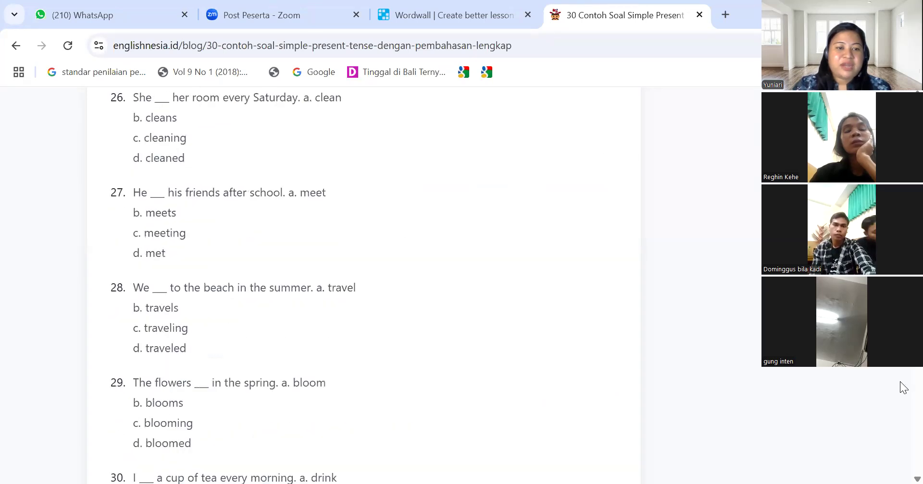
pyautogui.scroll(-20, 901, 429)
pyautogui.scroll(20, 902, 432)
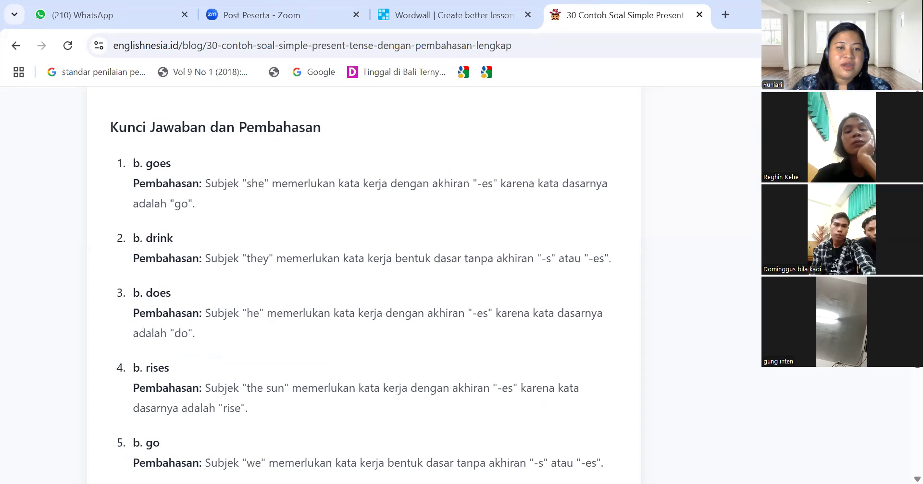
pyautogui.moveTo(916, 360); pyautogui.dragTo(916, 98)
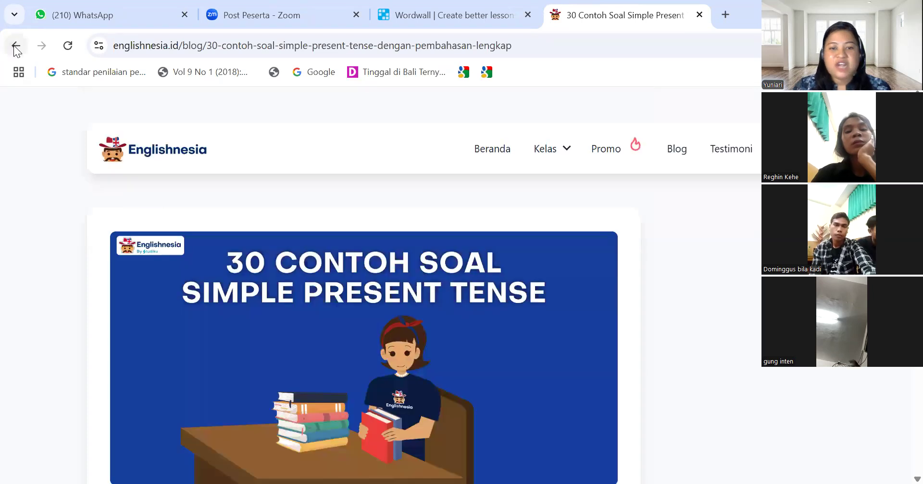
# Open the Brilio article of simple present exercises from the results, returning to Wordwall
pyautogui.click(16, 47)
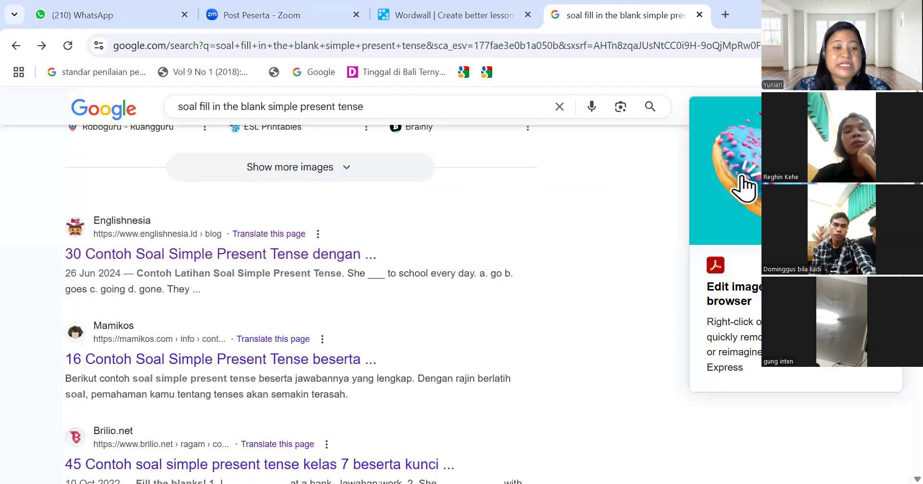
pyautogui.scroll(-3, 743, 187)
pyautogui.scroll(-1, 744, 188)
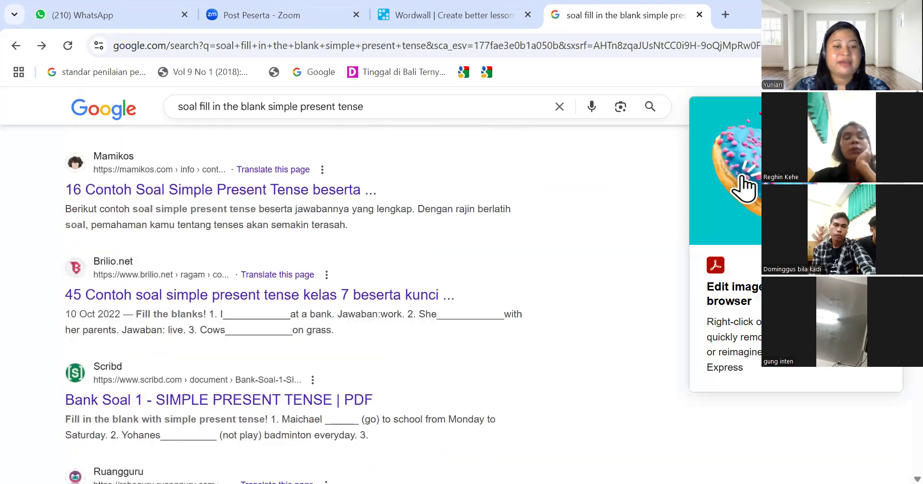
pyautogui.click(335, 299)
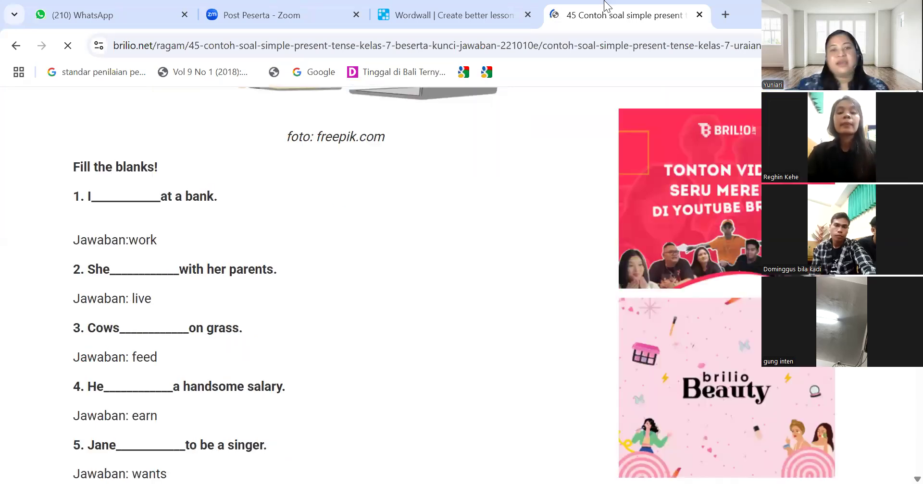
pyautogui.click(496, 17)
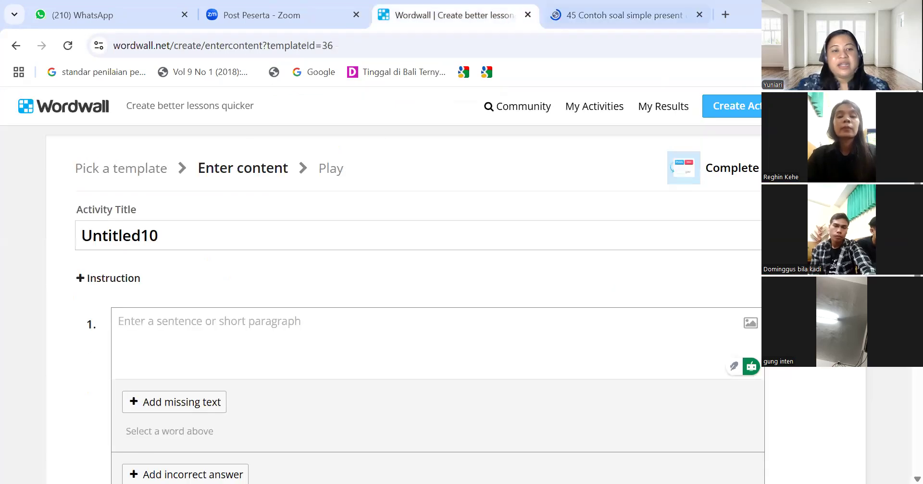
# Retitle Untitled10 as 'Simple Present quiz' and add an Instruction field
pyautogui.moveTo(255, 243); pyautogui.dragTo(52, 243)
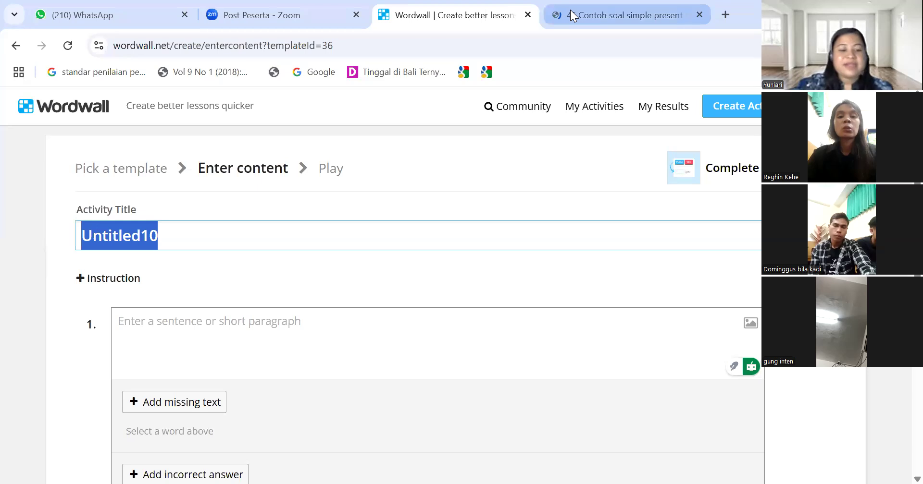
pyautogui.write('Si')
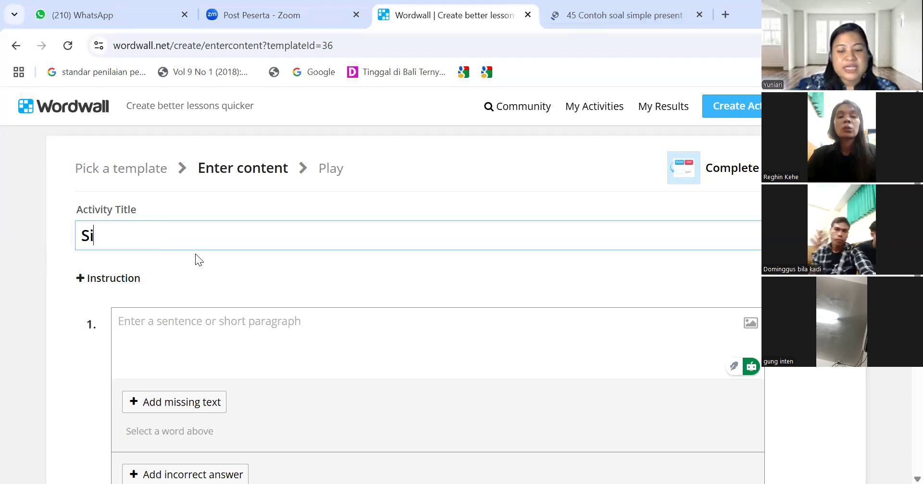
pyautogui.write('mple')
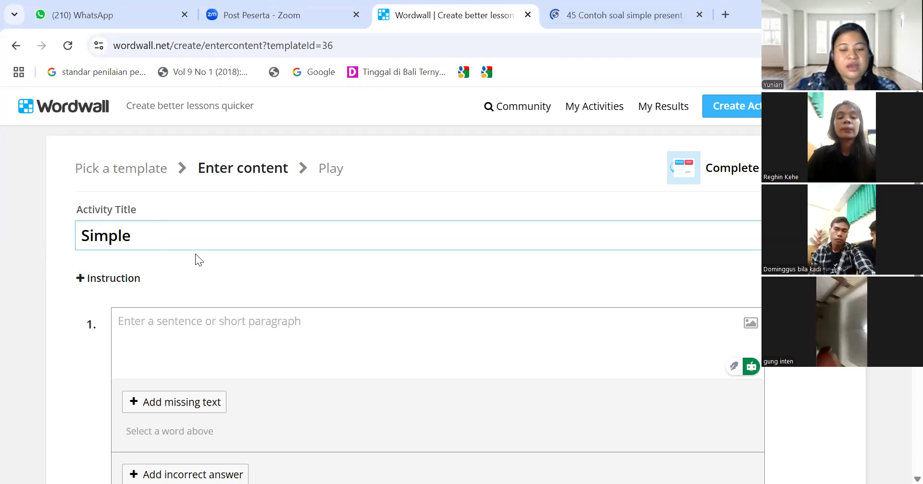
pyautogui.write(' Prese')
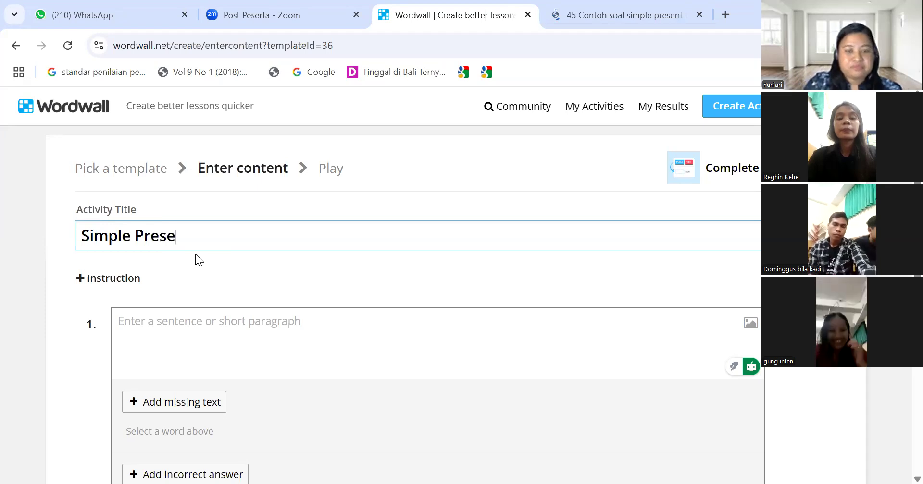
pyautogui.write('nt')
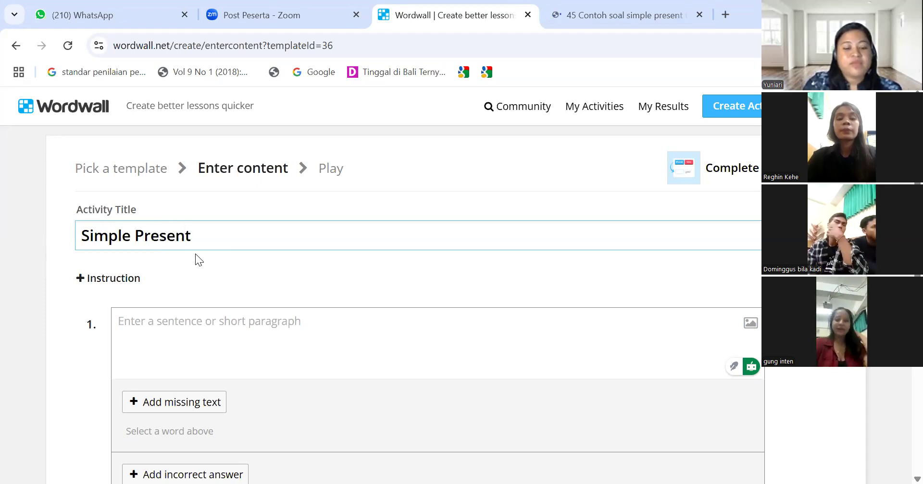
pyautogui.write(' quiz')
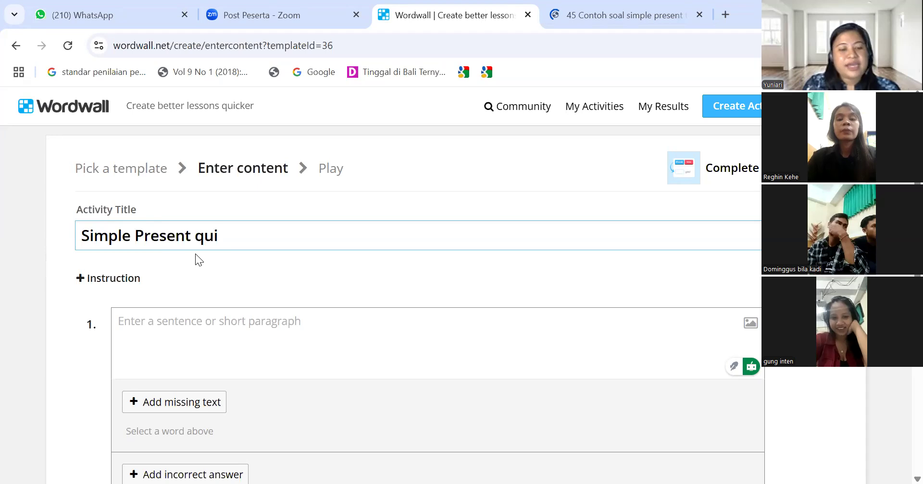
pyautogui.click(100, 283)
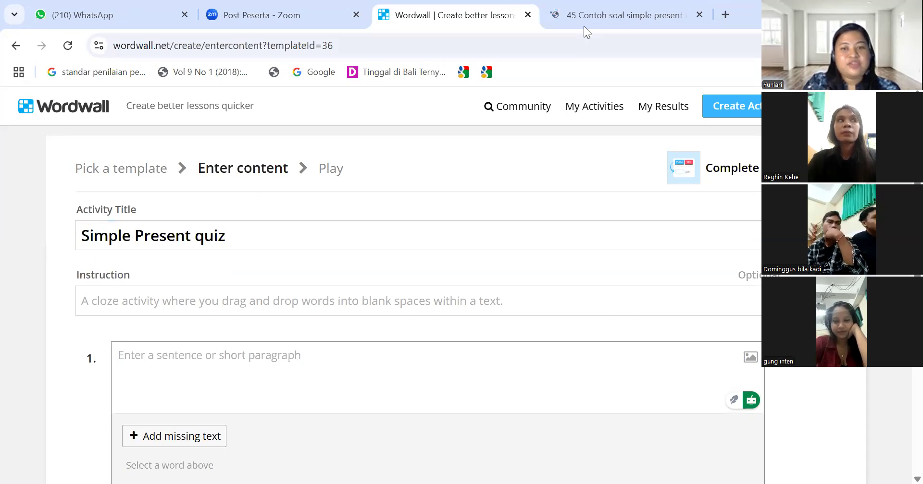
# Copy the heading 'Fill the blanks!' from the Brilio article into the Instruction field
pyautogui.click(598, 13)
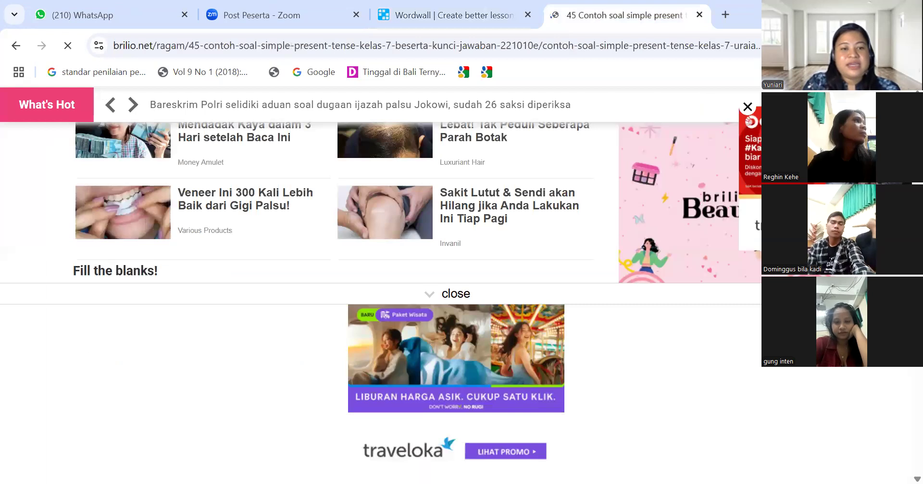
pyautogui.scroll(10, 345, 201)
pyautogui.scroll(-2, 103, 323)
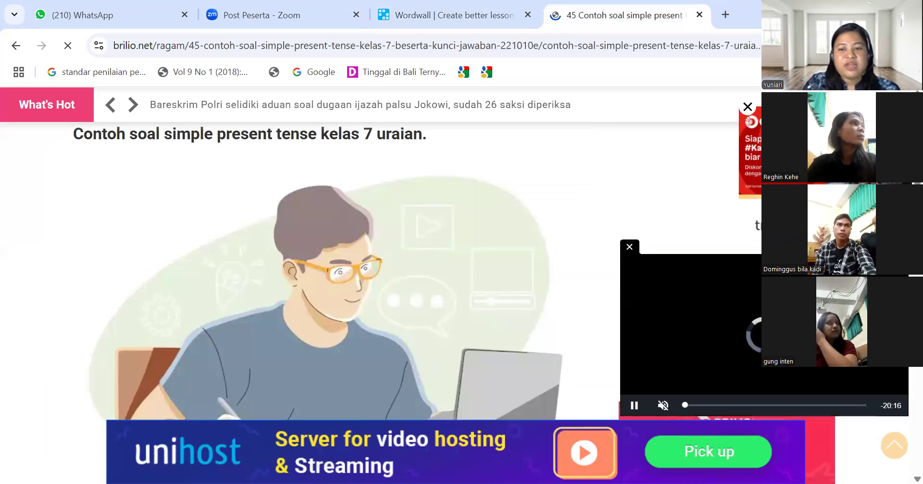
pyautogui.scroll(-5, 332, 298)
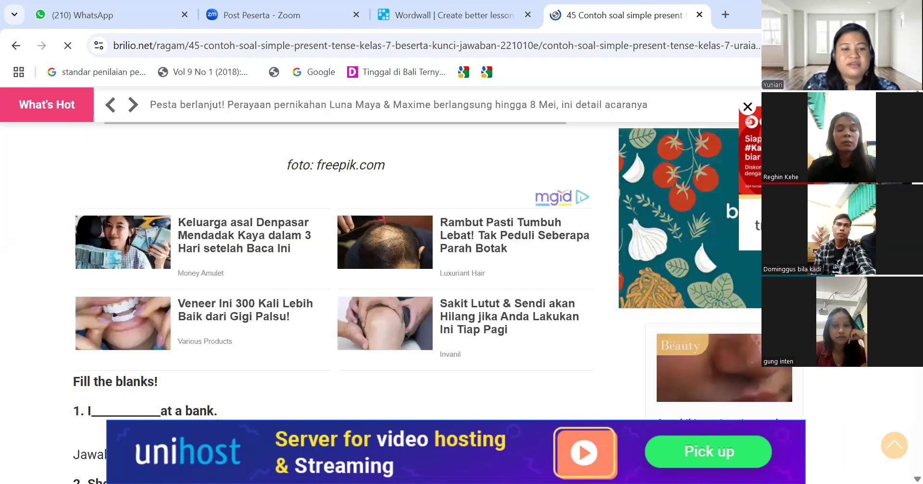
pyautogui.scroll(-4, 71, 186)
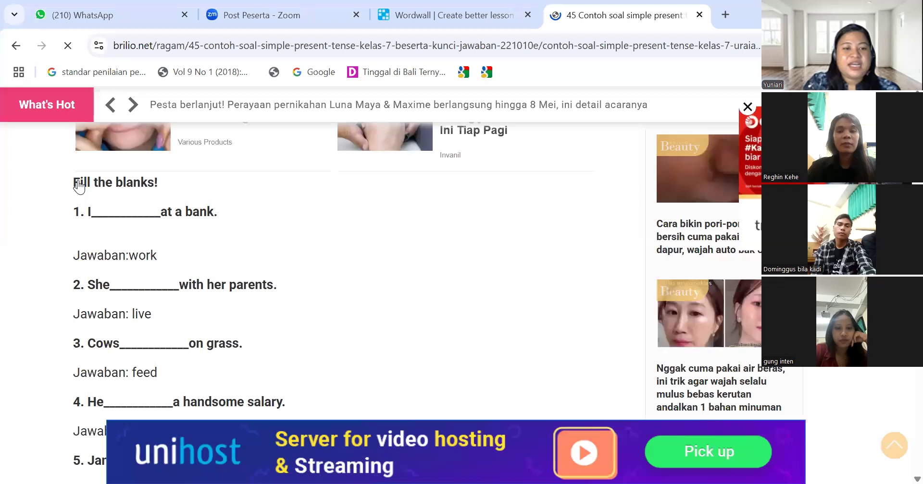
pyautogui.moveTo(71, 186); pyautogui.dragTo(173, 186)
pyautogui.hotkey('ctrl', 'c')
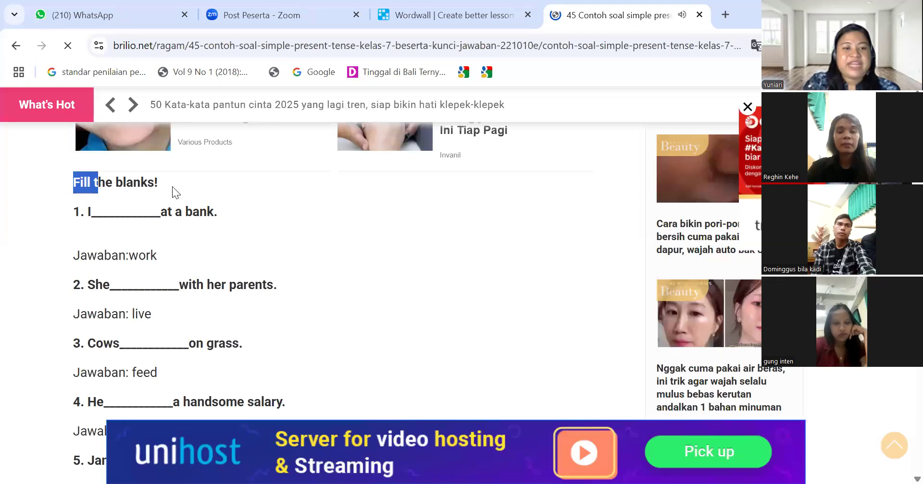
pyautogui.click(398, 13)
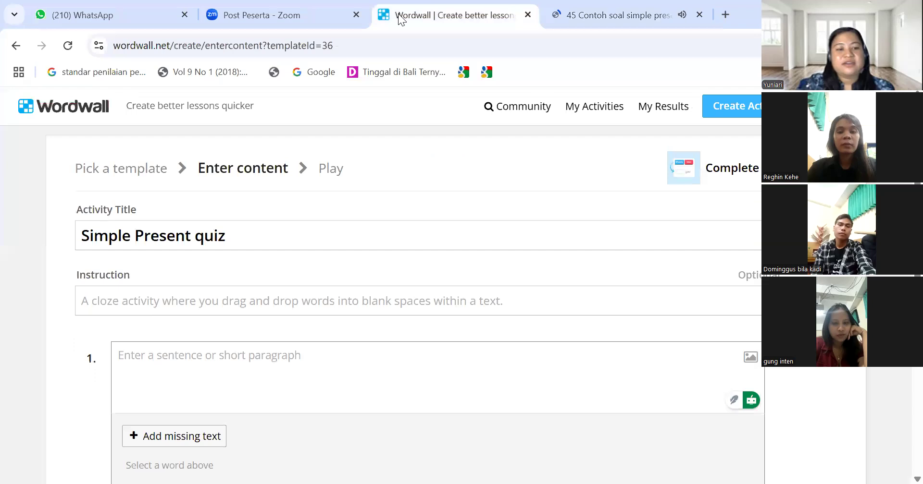
pyautogui.click(224, 307)
pyautogui.hotkey('ctrl', 'v')
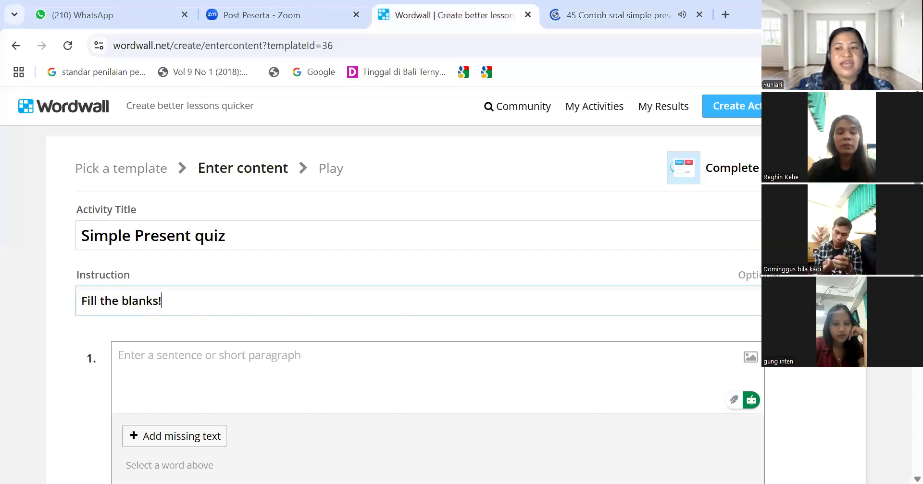
# Copy the first exercise sentence from the Brilio article
pyautogui.scroll(-2, 223, 306)
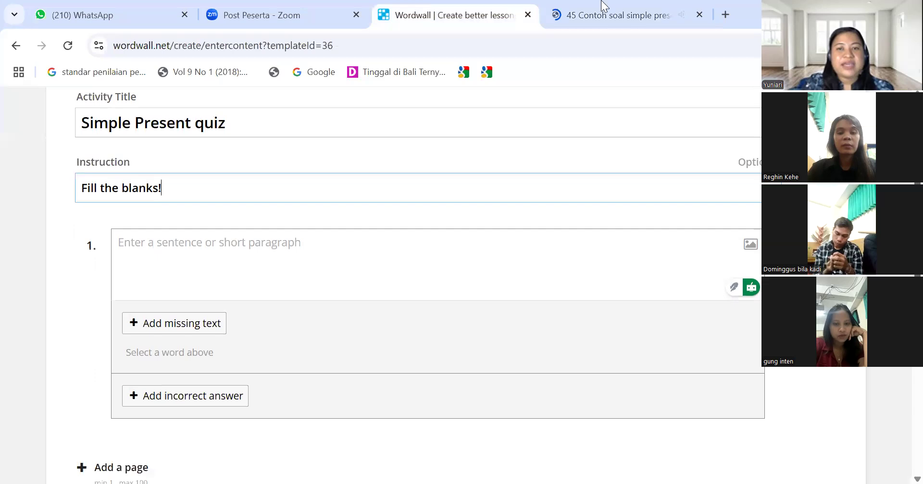
pyautogui.hotkey('ctrl', 'Tab')
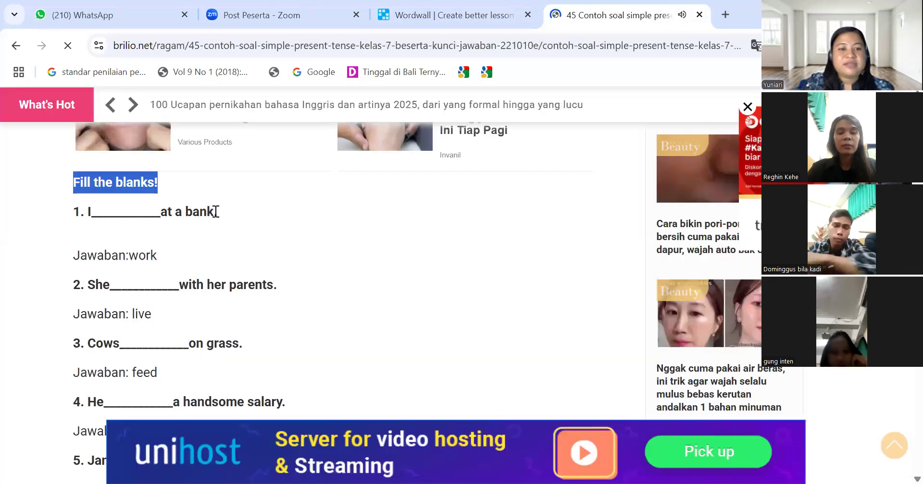
pyautogui.moveTo(219, 215); pyautogui.dragTo(86, 218)
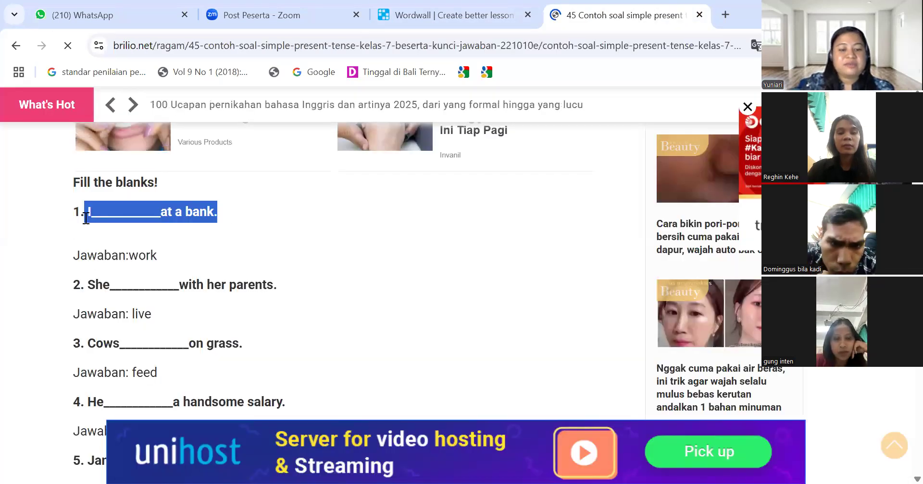
pyautogui.click(415, 5)
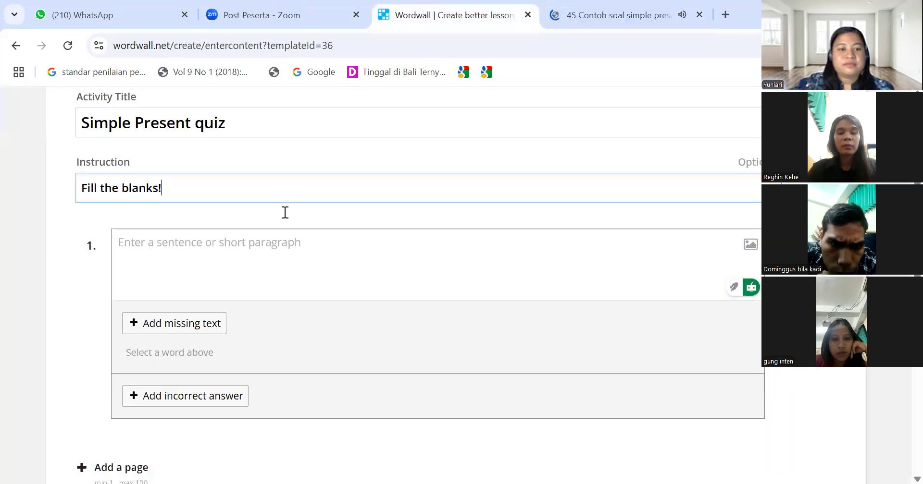
# Paste sentence 1 'I__________at a bank.' and set 'work' as its missing word
pyautogui.click(272, 246)
pyautogui.write('I__________at a bank.')
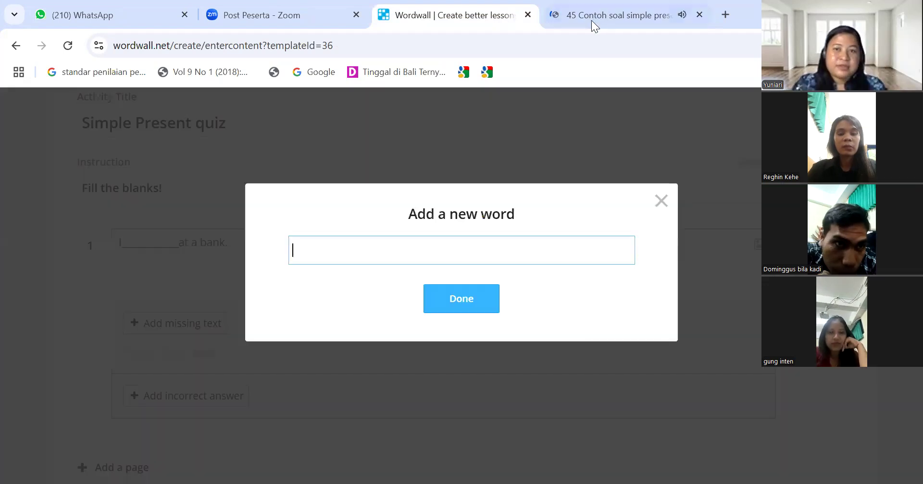
pyautogui.click(591, 20)
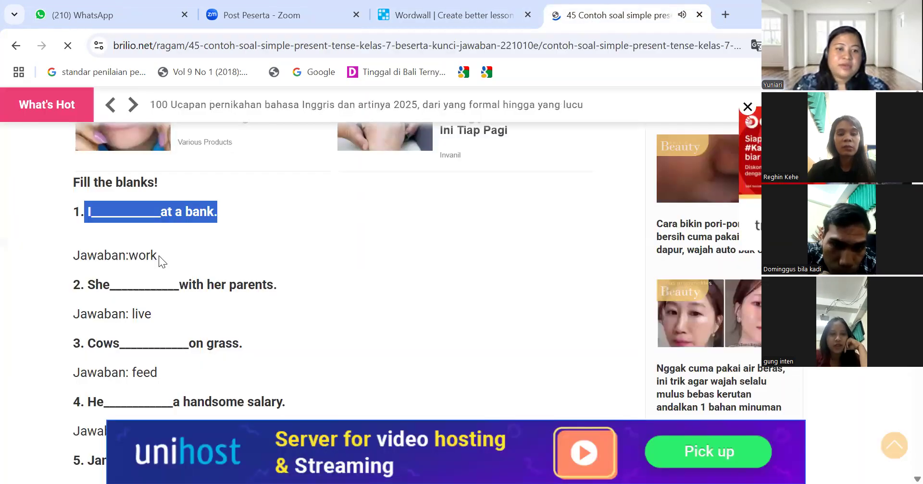
pyautogui.doubleClick(146, 259)
pyautogui.hotkey('ctrl', 'c')
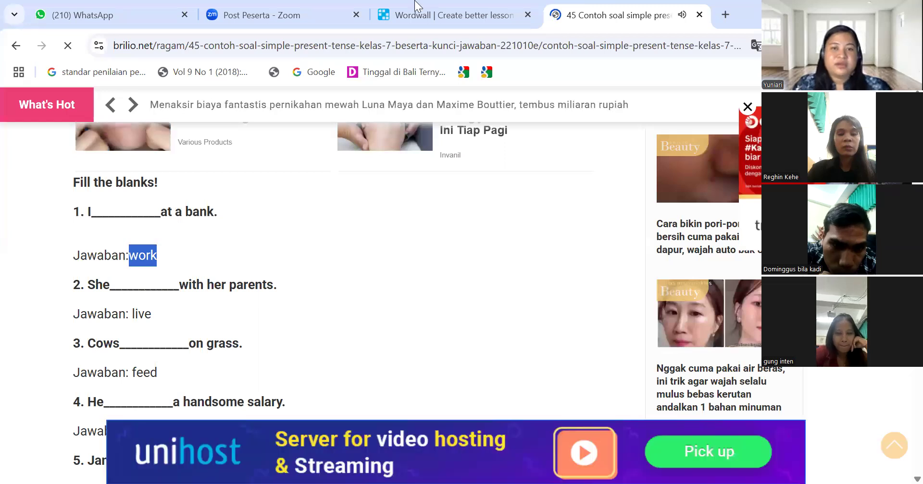
pyautogui.click(416, 15)
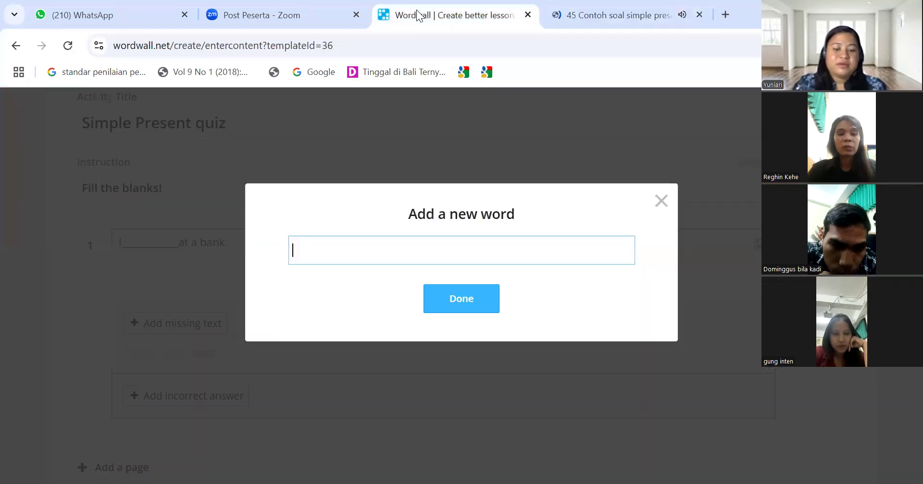
pyautogui.hotkey('ctrl', 'v')
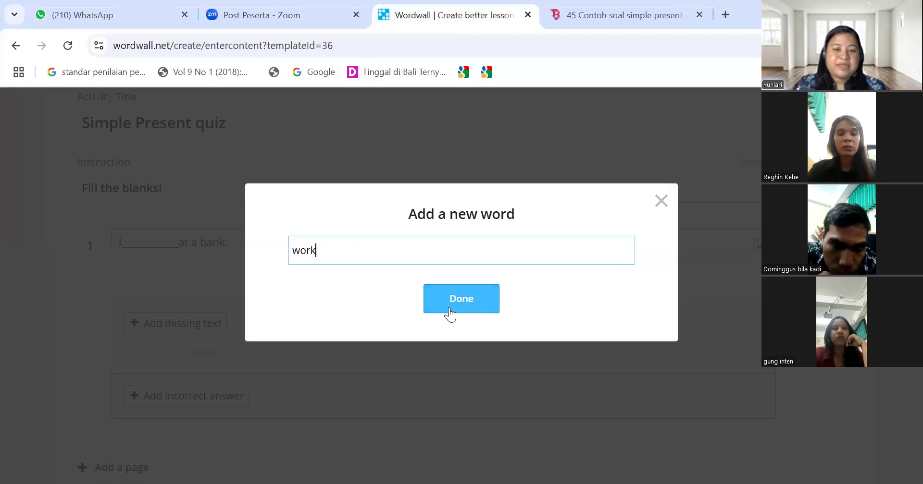
pyautogui.click(449, 308)
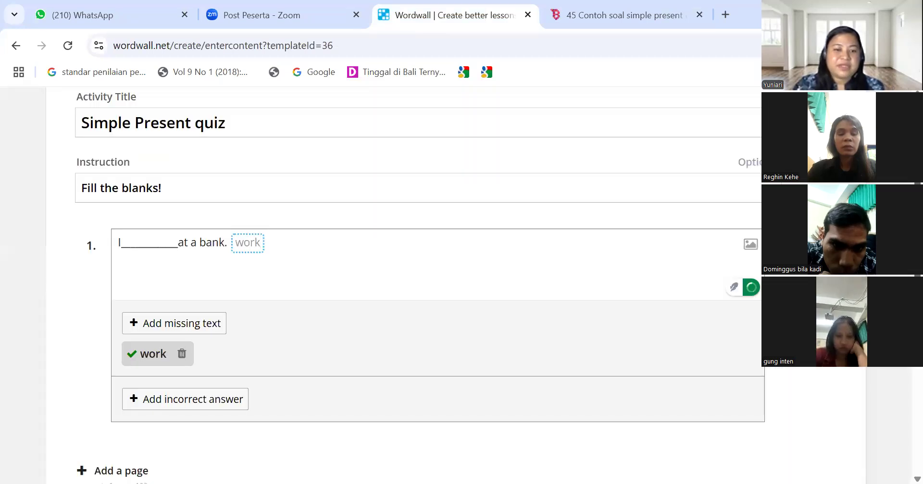
# Add a second sentence page and select exercise sentence 2 in the Brilio article
pyautogui.scroll(-1, 403, 288)
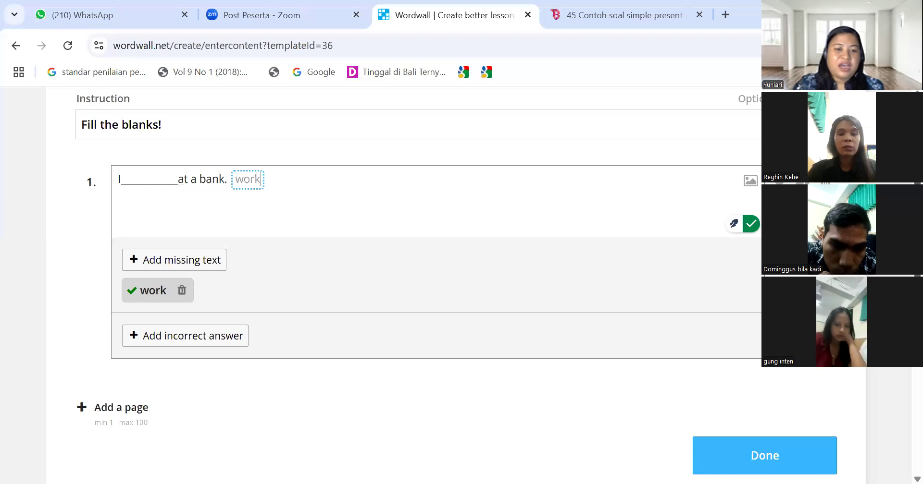
pyautogui.scroll(-2, 403, 289)
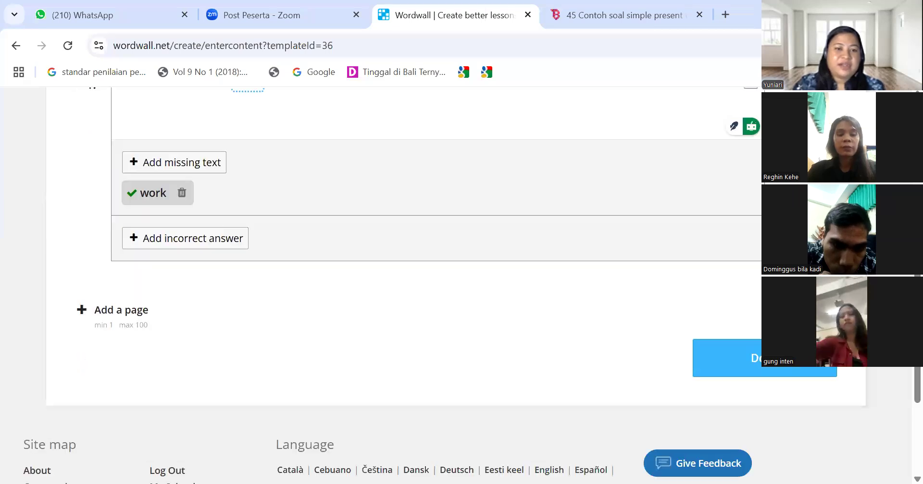
pyautogui.scroll(1, 403, 288)
pyautogui.scroll(1, 313, 279)
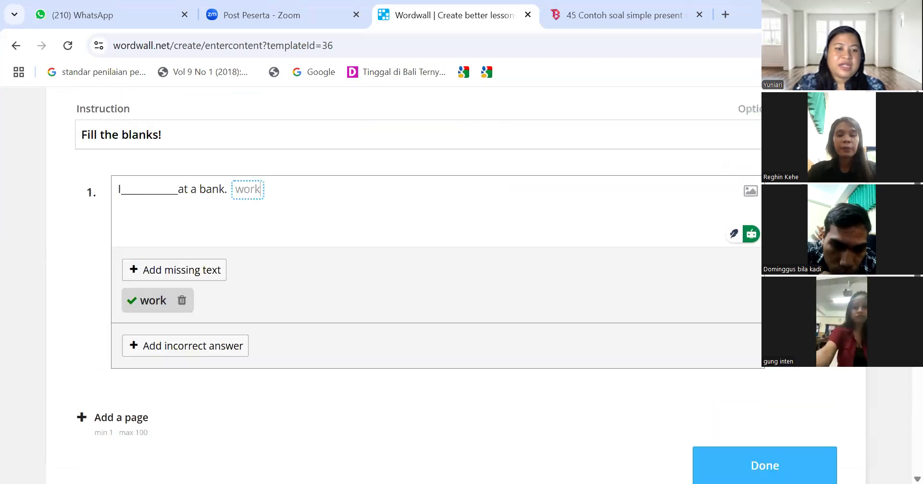
pyautogui.click(101, 419)
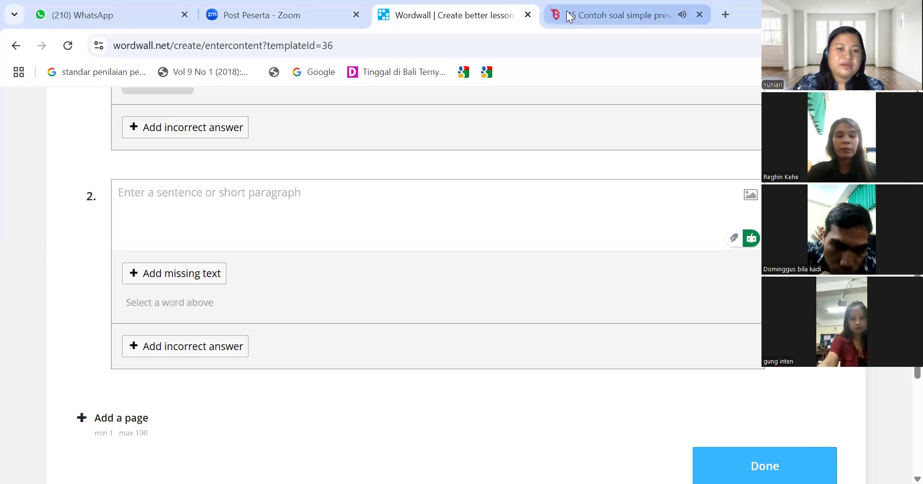
pyautogui.hotkey('ctrl', 'Tab')
pyautogui.moveTo(73, 319); pyautogui.dragTo(118, 319)
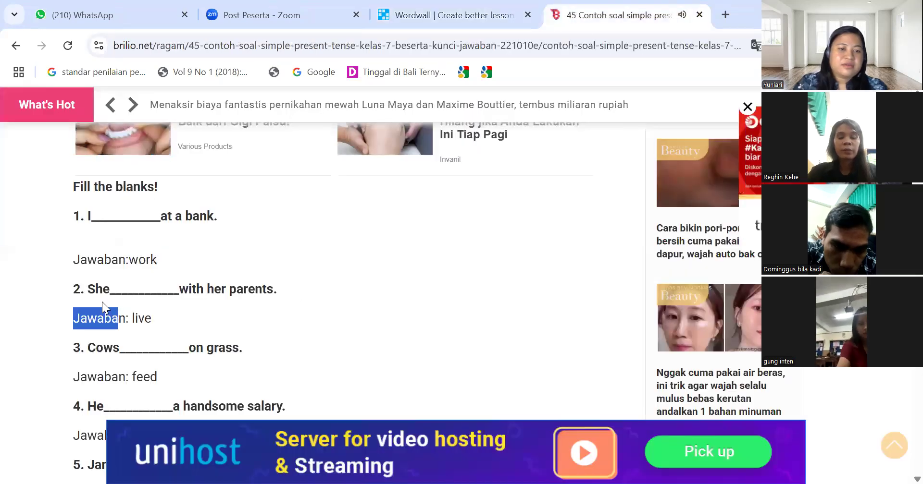
pyautogui.moveTo(277, 289); pyautogui.dragTo(87, 290)
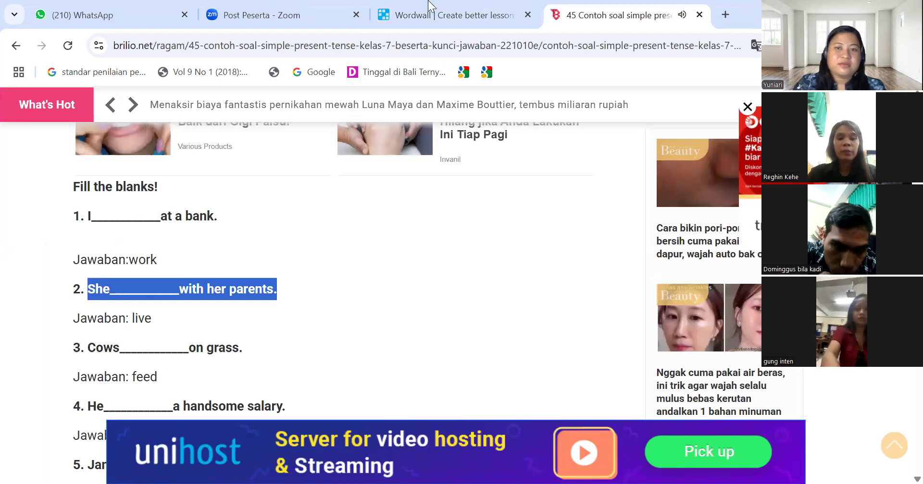
# Paste 'She ___ with her parents.' as sentence 2, give it missing word 'live', and add a third sentence
pyautogui.hotkey('ctrl', 'shift', 'Tab')
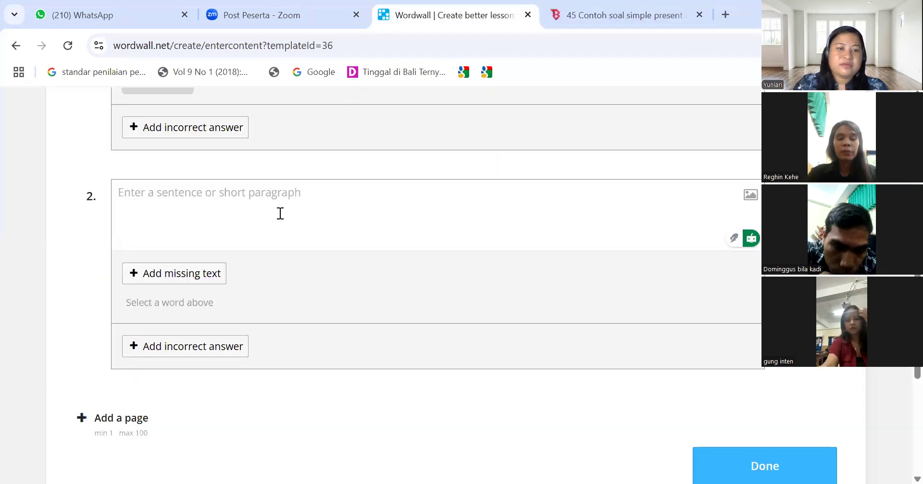
pyautogui.write('She__________with her parents.')
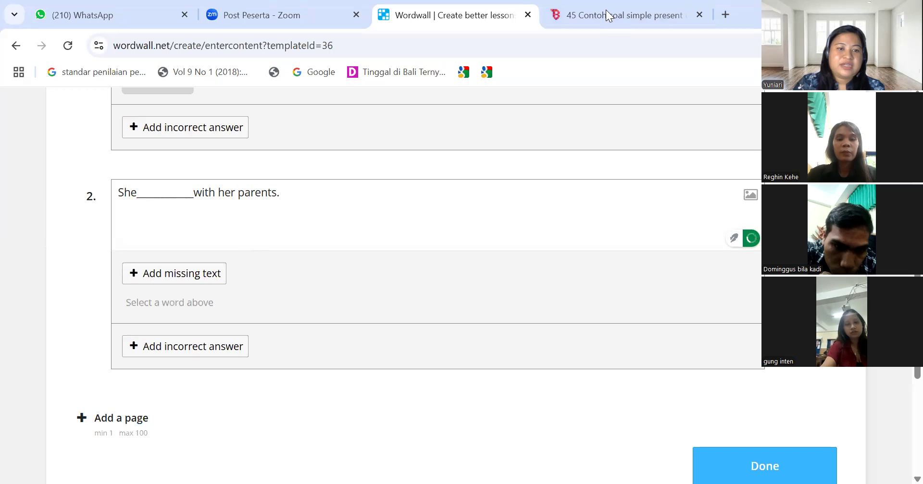
pyautogui.hotkey('ctrl', 'Tab')
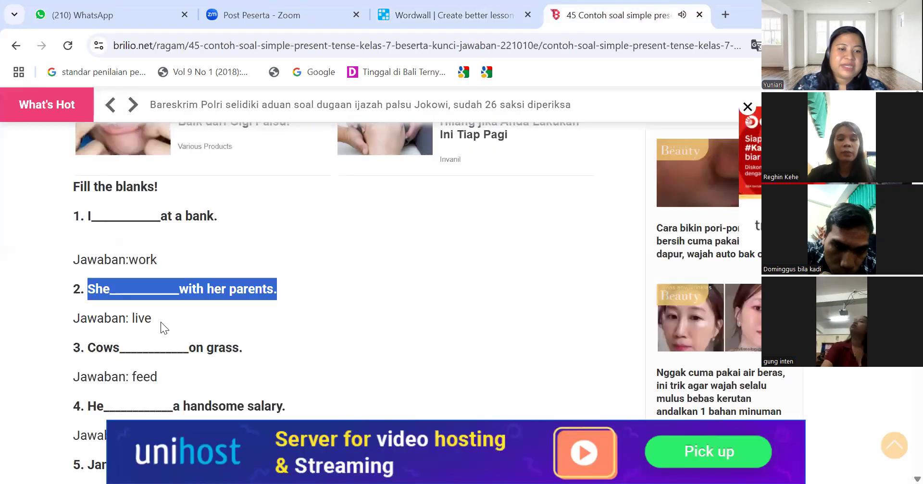
pyautogui.doubleClick(133, 321)
pyautogui.hotkey('ctrl', 'c')
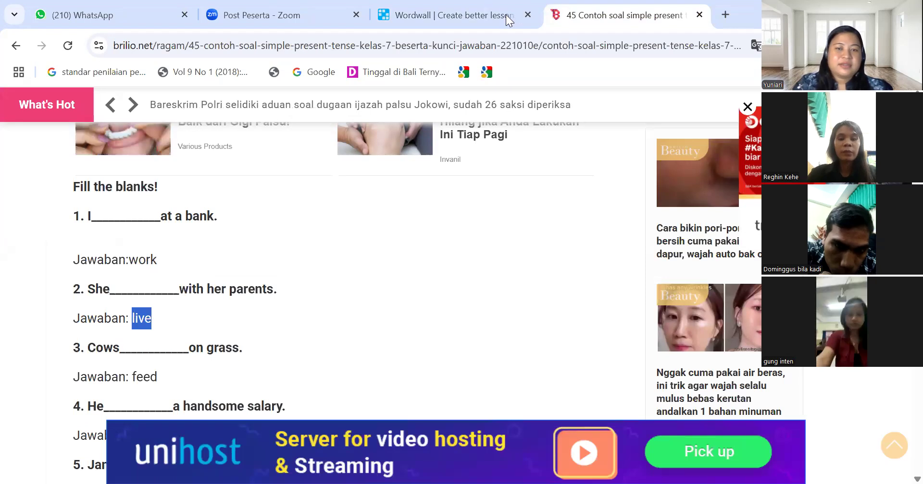
pyautogui.hotkey('ctrl', 'shift', 'Tab')
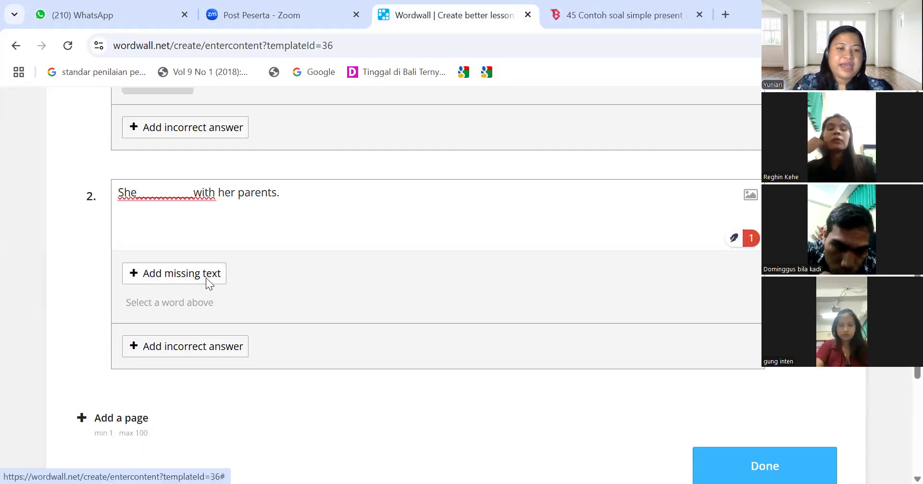
pyautogui.click(205, 277)
pyautogui.hotkey('ctrl', 'v')
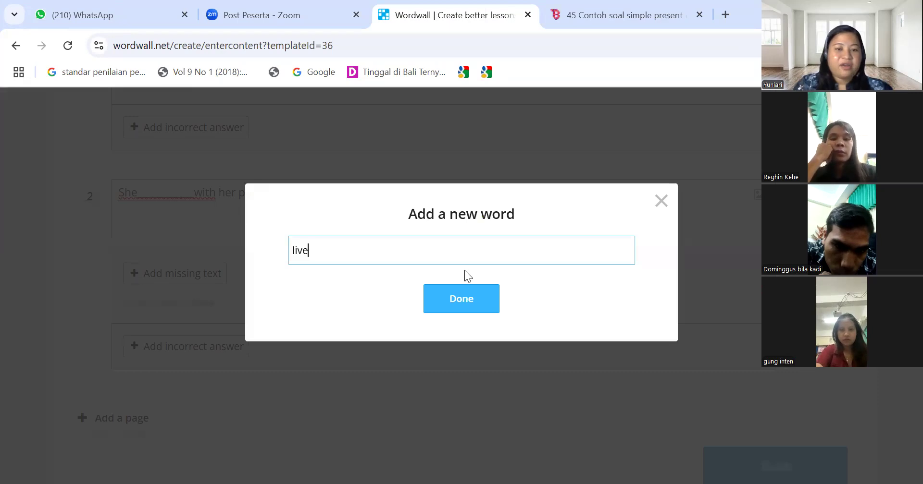
pyautogui.press('Return')
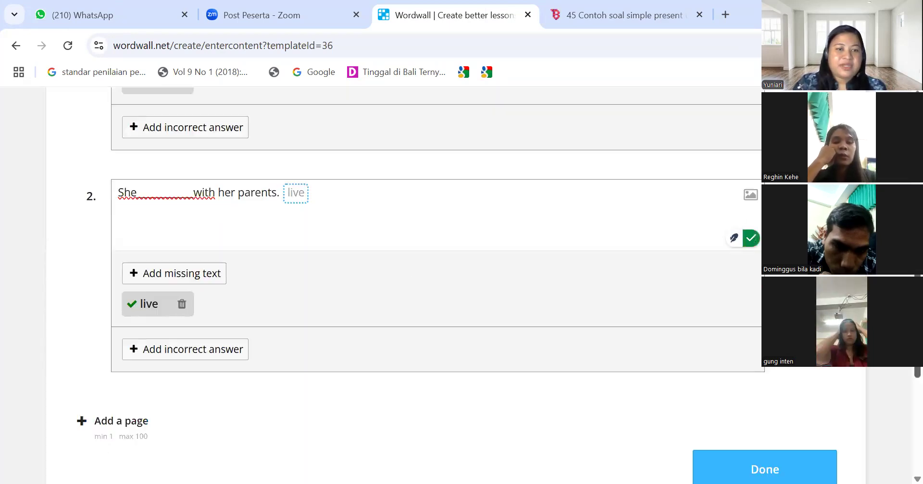
pyautogui.scroll(-3, 204, 305)
pyautogui.click(136, 292)
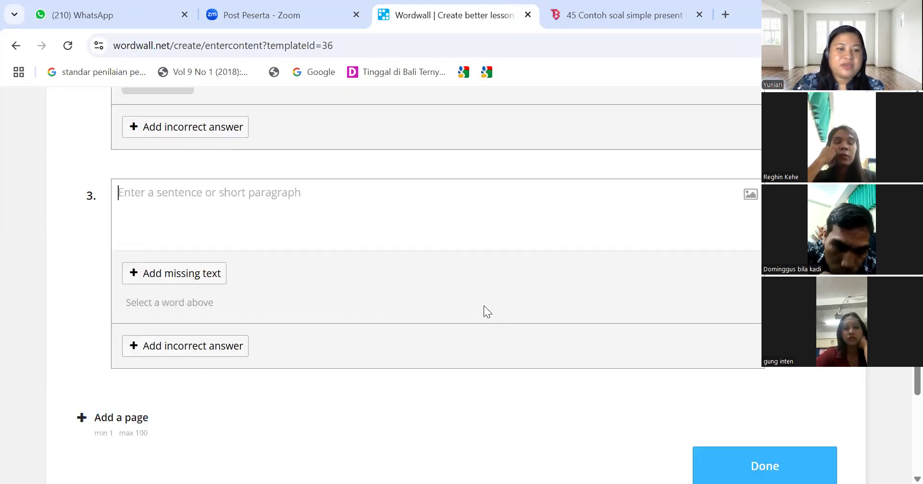
# Paste 'Cows ___ on grass.' from the article as sentence 3 with 'feed' as its missing word
pyautogui.hotkey('ctrl', 'Tab')
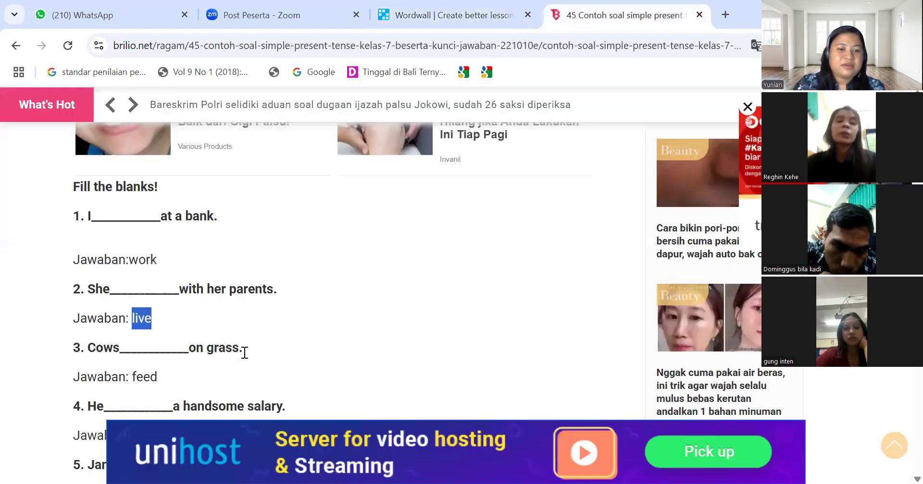
pyautogui.tripleClick(91, 346)
pyautogui.hotkey('ctrl', 'c')
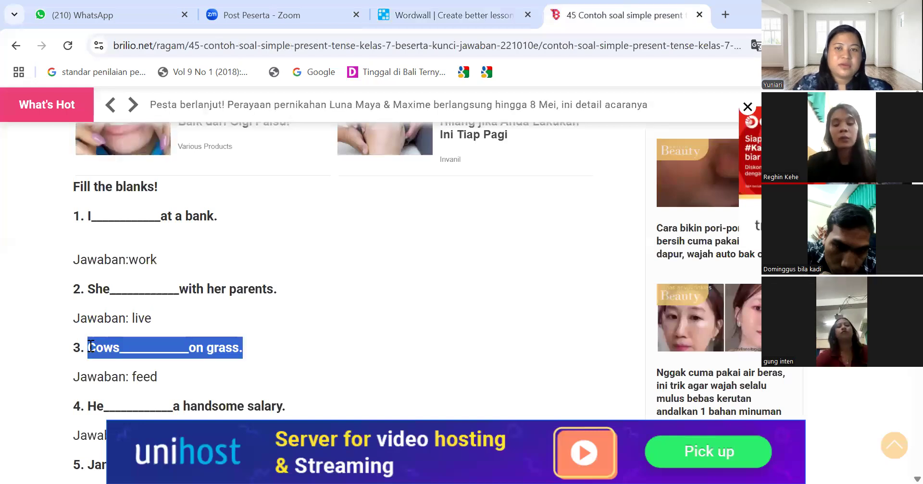
pyautogui.hotkey('ctrl', 'shift', 'Tab')
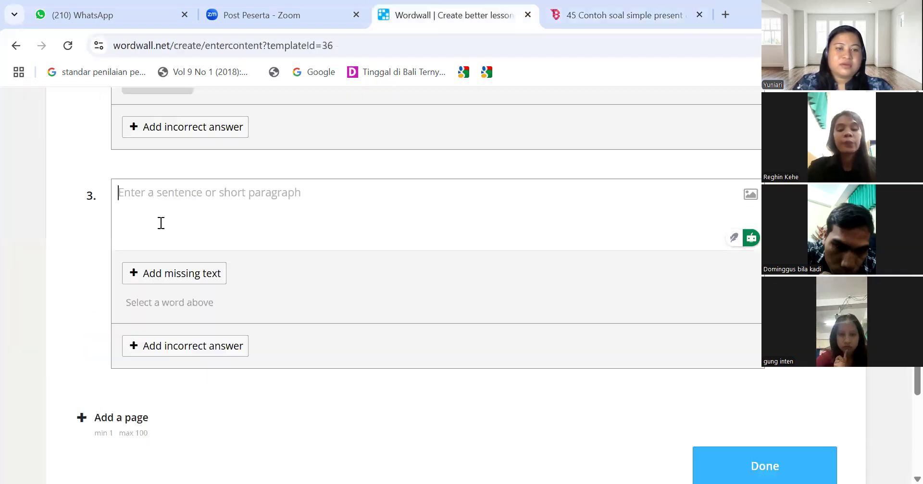
pyautogui.hotkey('ctrl', 'v')
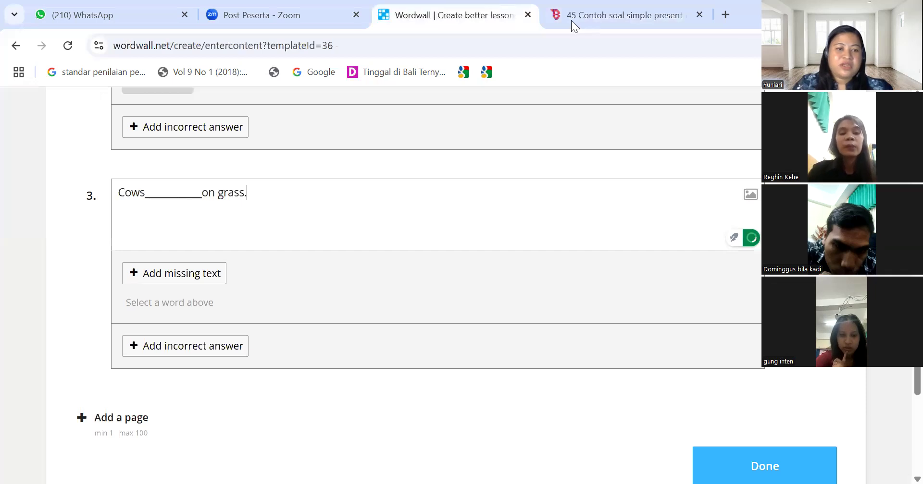
pyautogui.hotkey('ctrl', 'Tab')
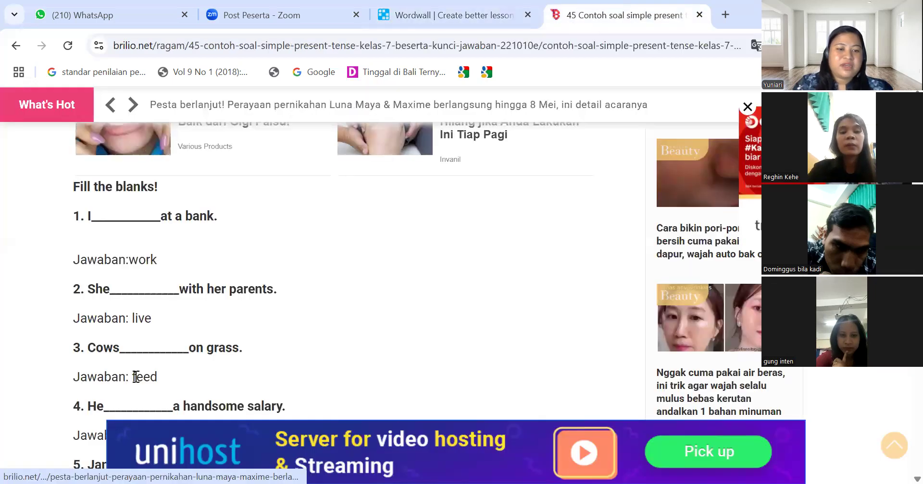
pyautogui.doubleClick(135, 377)
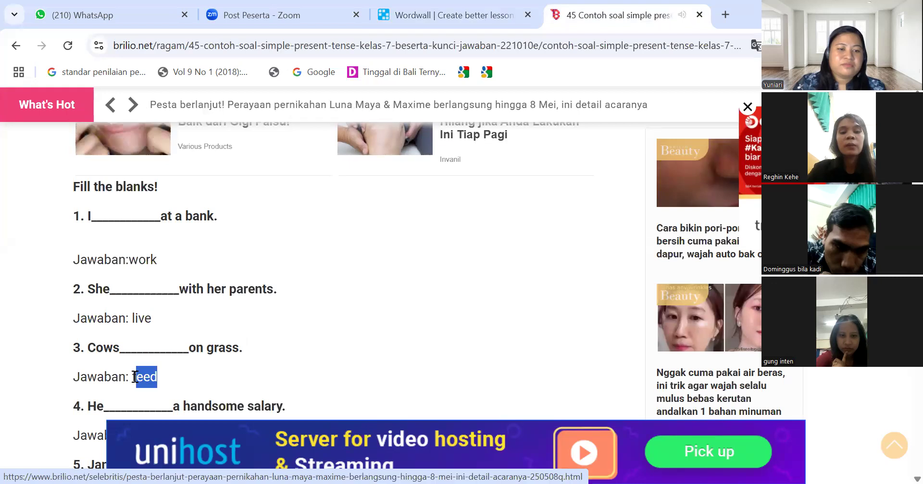
pyautogui.moveTo(135, 376); pyautogui.dragTo(131, 377)
pyautogui.hotkey('ctrl', 'c')
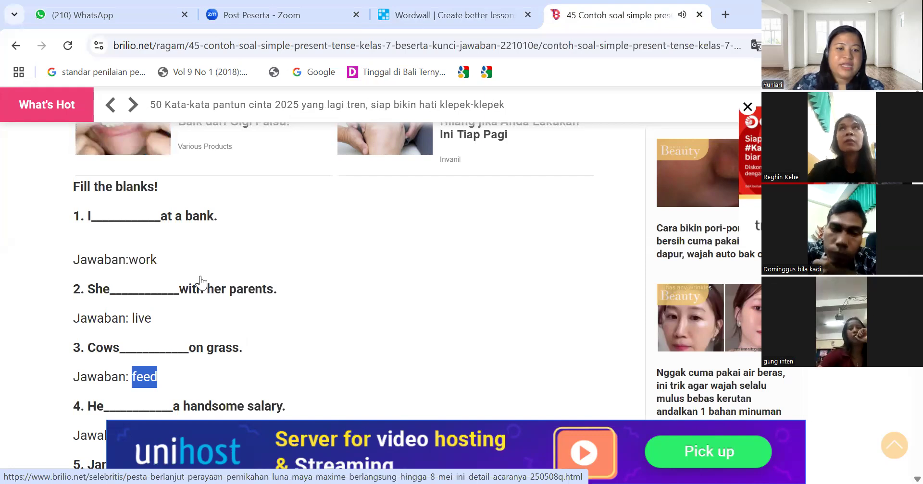
pyautogui.hotkey('ctrl', 'shift', 'Tab')
pyautogui.hotkey('ctrl', 'v')
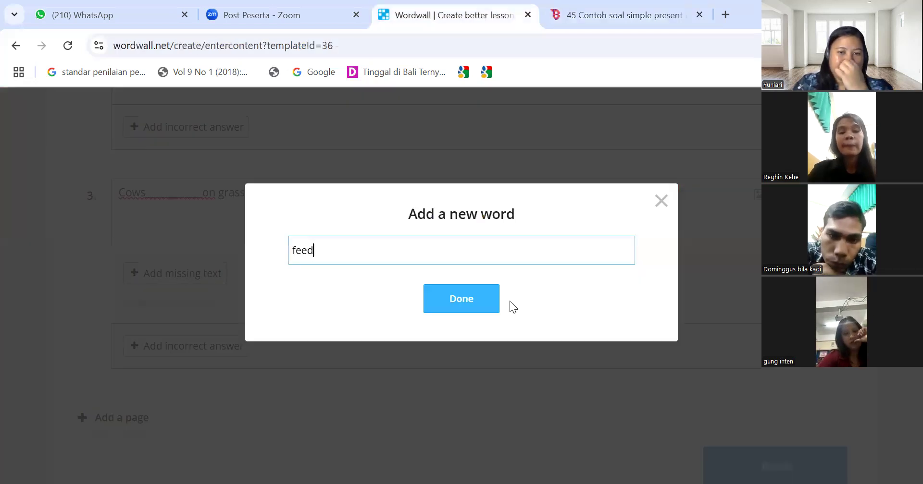
pyautogui.click(494, 302)
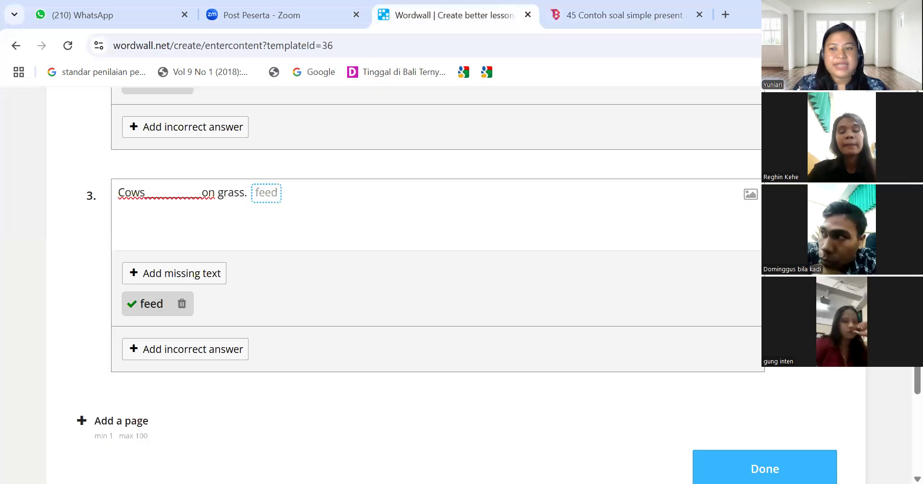
# After a first attempt to finish, add 'works' as sentence 1's incorrect answer
pyautogui.scroll(7, 384, 283)
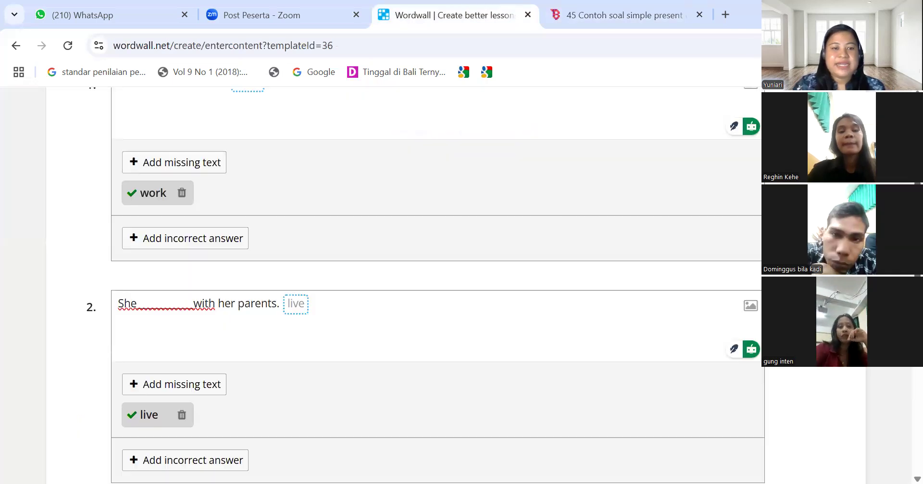
pyautogui.scroll(3, 385, 284)
pyautogui.scroll(1, 384, 284)
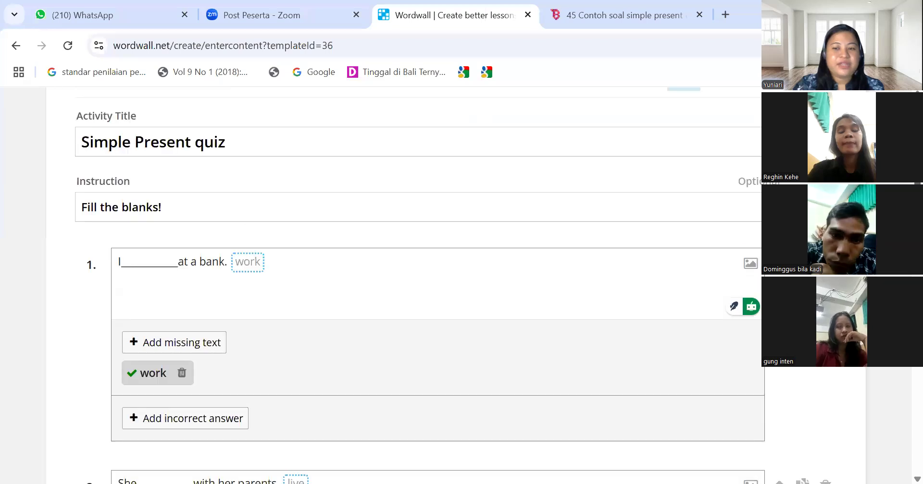
pyautogui.scroll(-10, 384, 284)
pyautogui.scroll(-4, 715, 341)
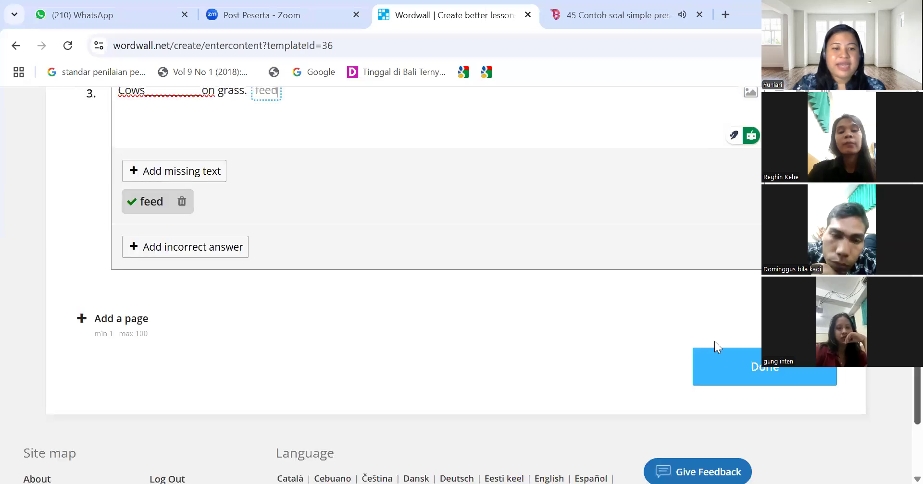
pyautogui.click(709, 366)
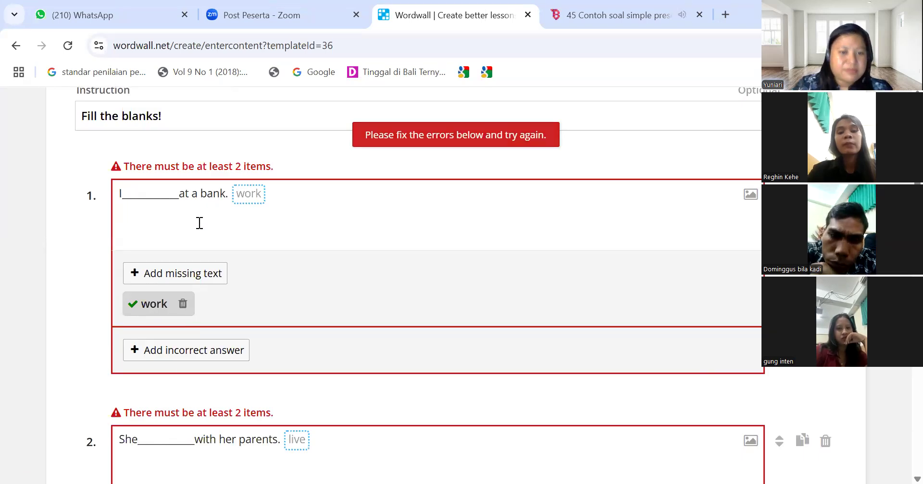
pyautogui.click(178, 355)
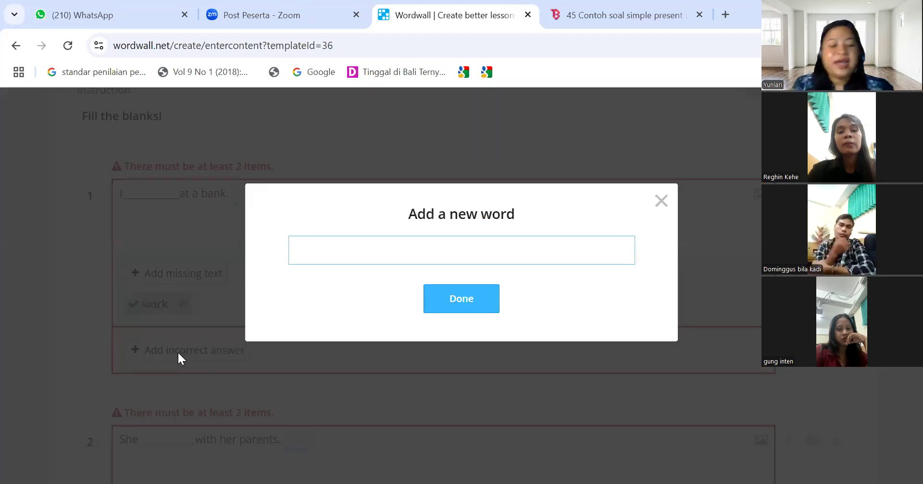
pyautogui.write('wo')
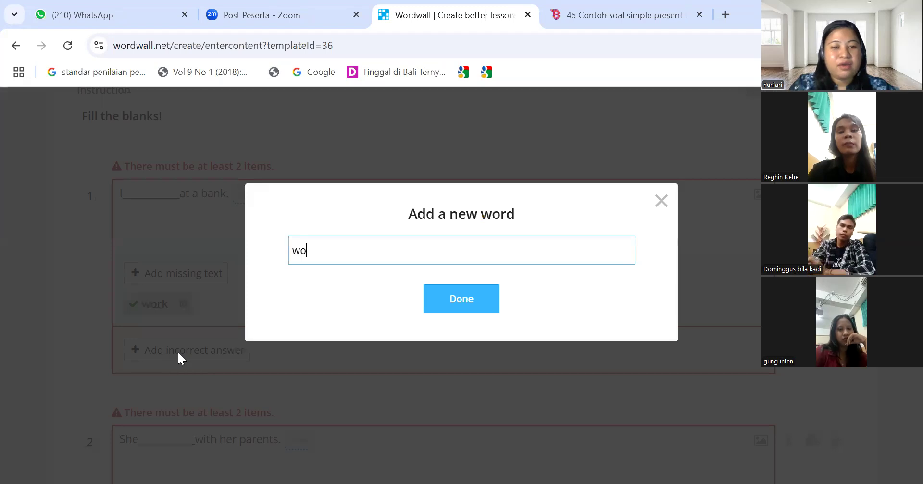
pyautogui.write('rks')
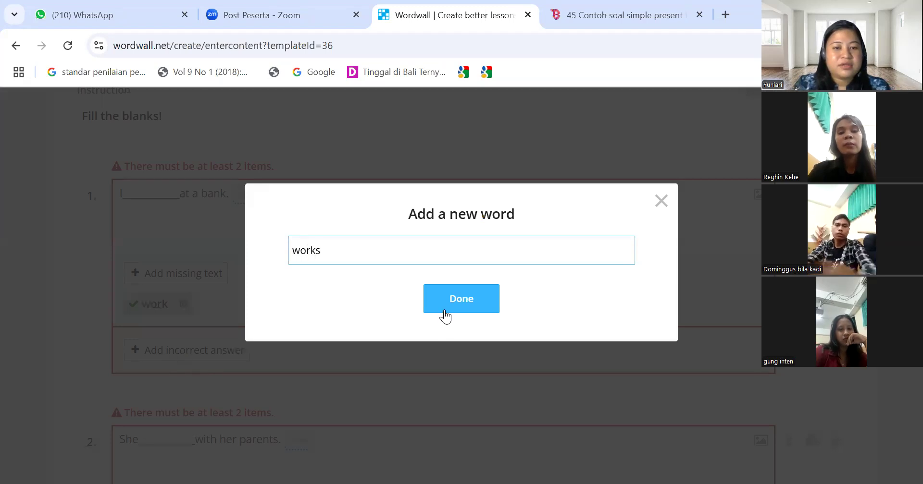
pyautogui.click(445, 309)
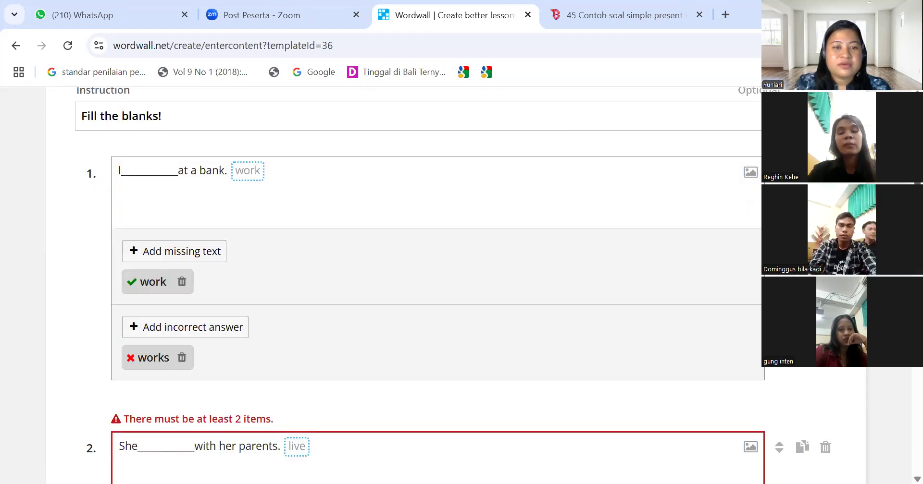
# Add 'lived' and 'fed' as the incorrect answers for sentences 2 and 3
pyautogui.scroll(-2, 433, 288)
pyautogui.scroll(-4, 198, 326)
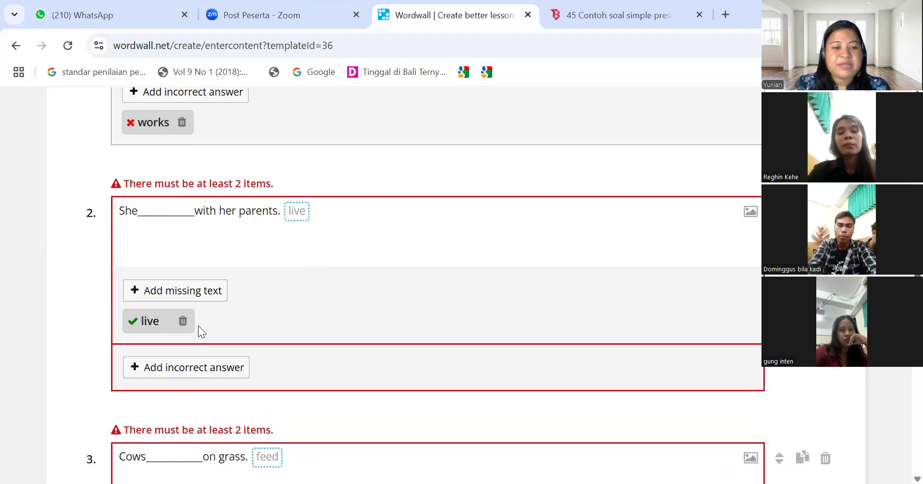
pyautogui.click(174, 380)
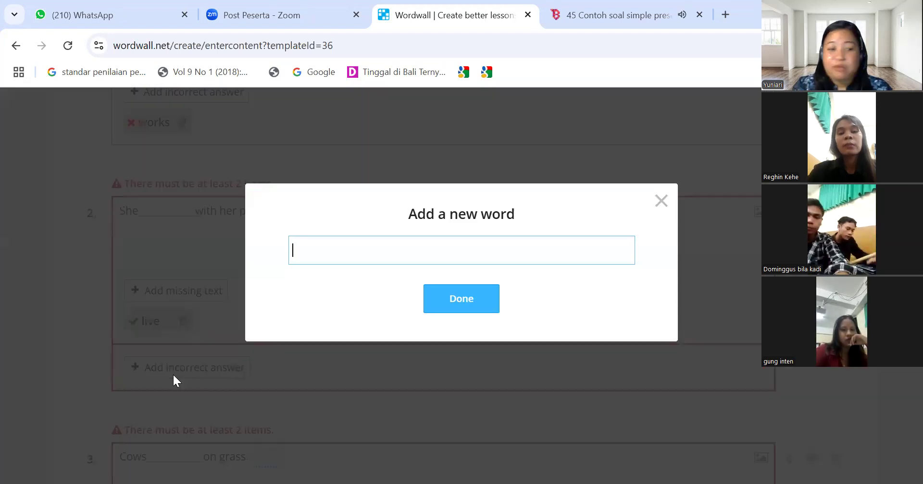
pyautogui.write('li')
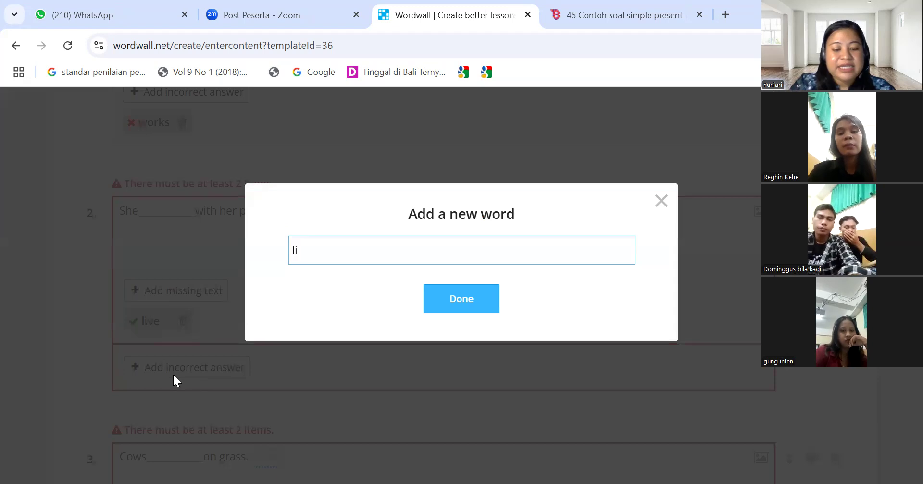
pyautogui.write('ve')
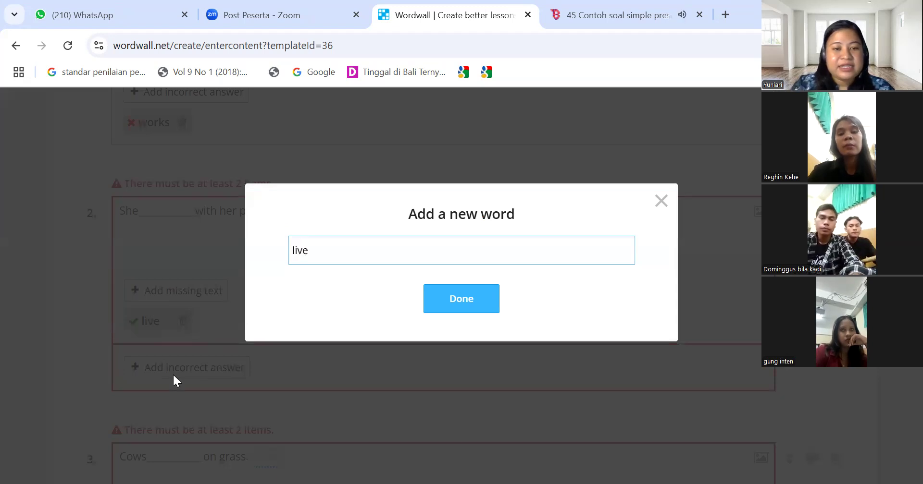
pyautogui.write('d')
pyautogui.click(470, 300)
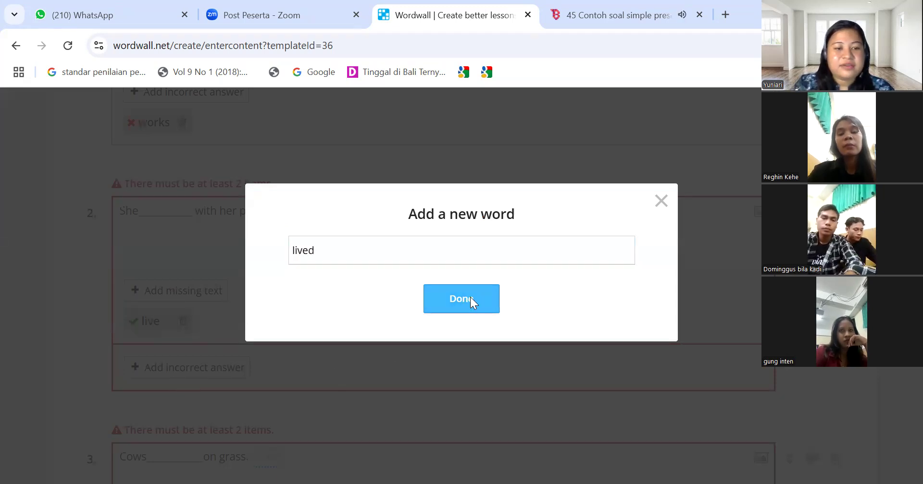
pyautogui.scroll(-4, 575, 252)
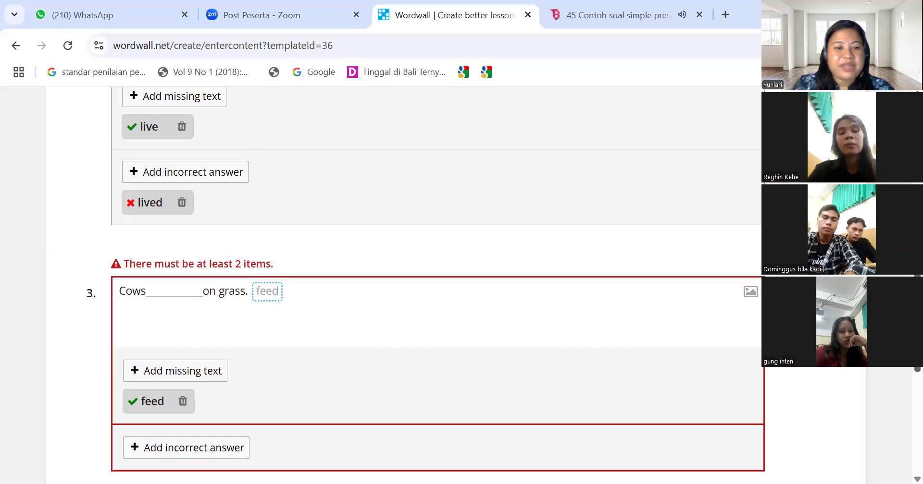
pyautogui.scroll(-3, 576, 253)
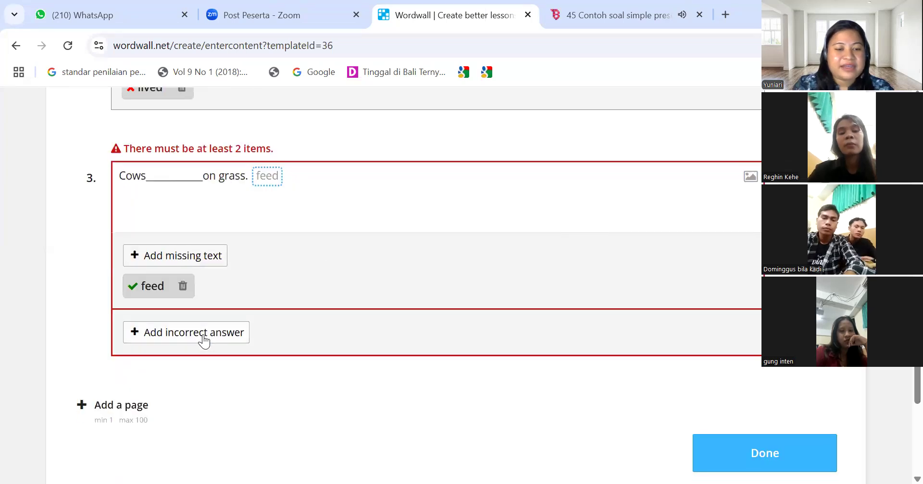
pyautogui.click(203, 334)
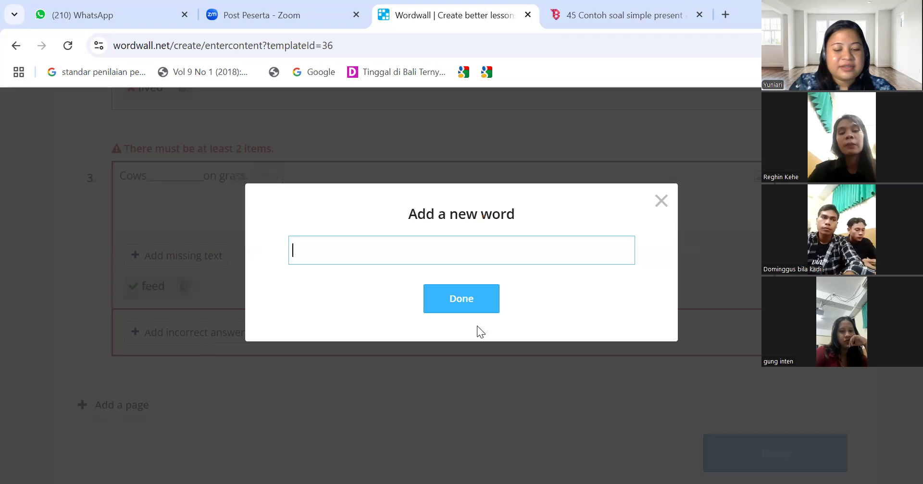
pyautogui.write('fe')
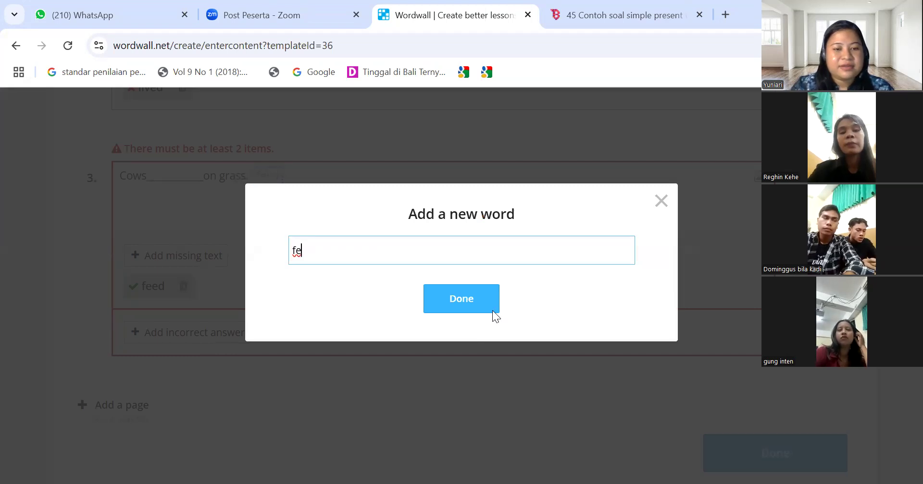
pyautogui.write('d')
pyautogui.click(484, 304)
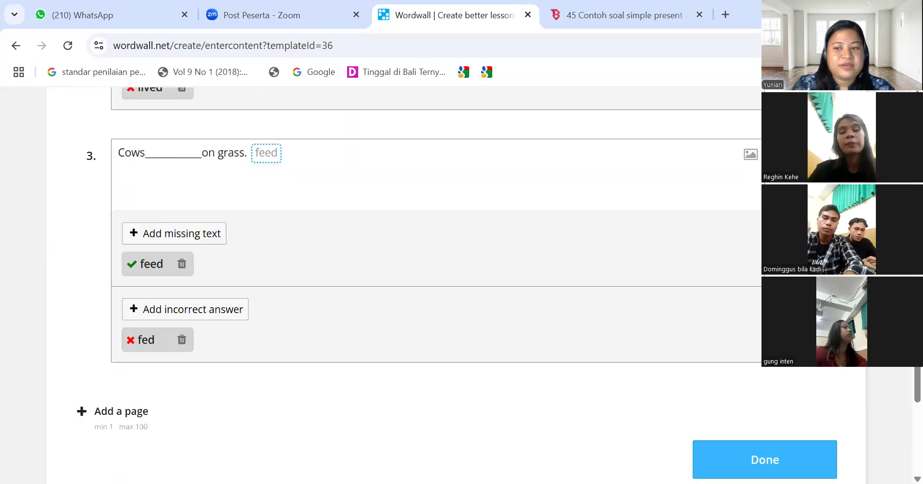
pyautogui.scroll(-4, 403, 289)
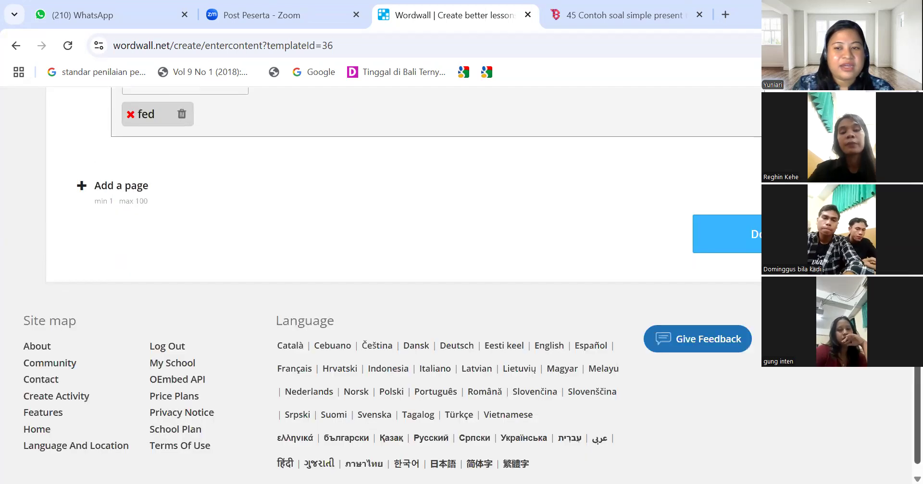
# Publish the Simple Present quiz and scroll its activity page down to the visual style and timer options
pyautogui.click(769, 234)
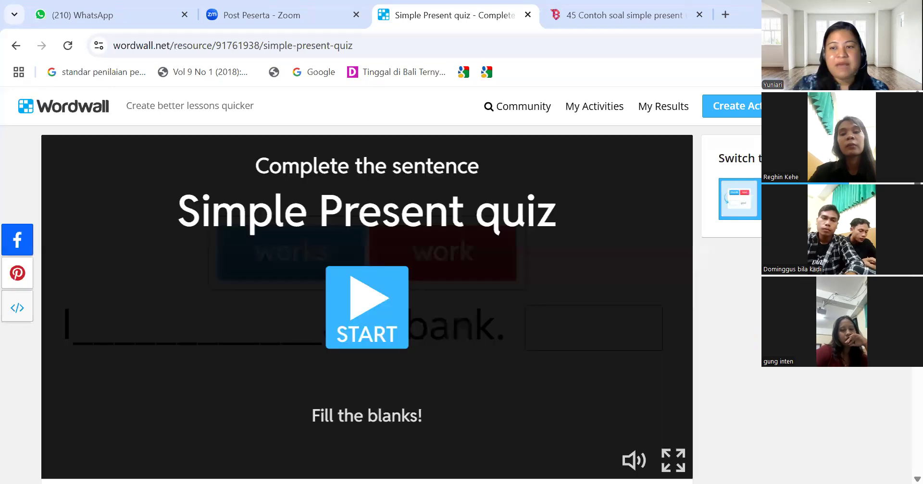
pyautogui.scroll(-1, 367, 283)
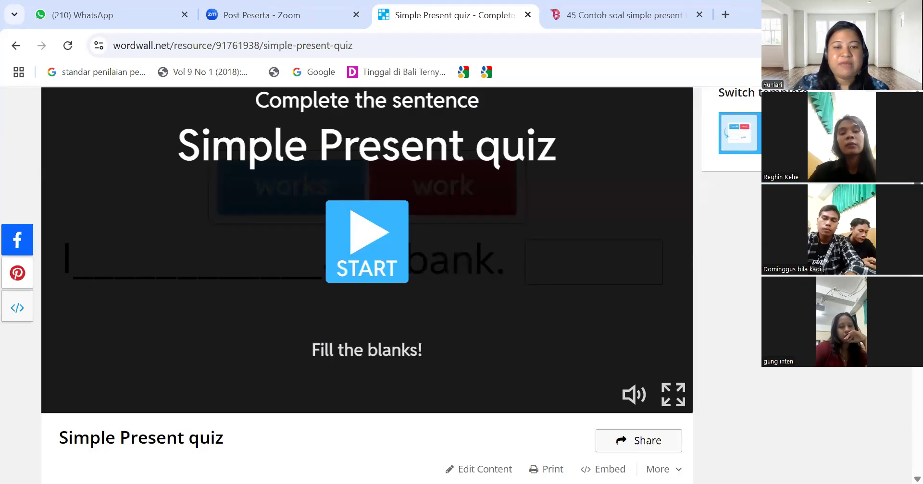
pyautogui.scroll(-1, 367, 283)
pyautogui.scroll(-3, 367, 284)
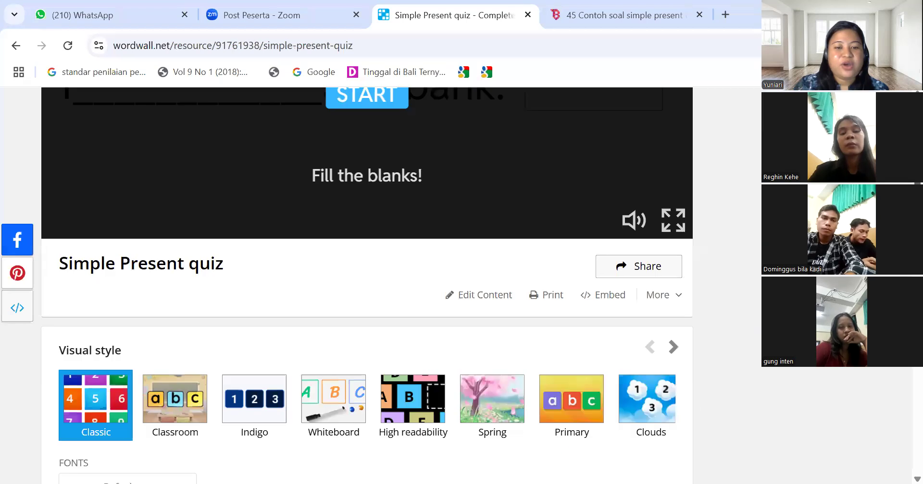
pyautogui.scroll(-2, 367, 284)
pyautogui.scroll(-1, 367, 284)
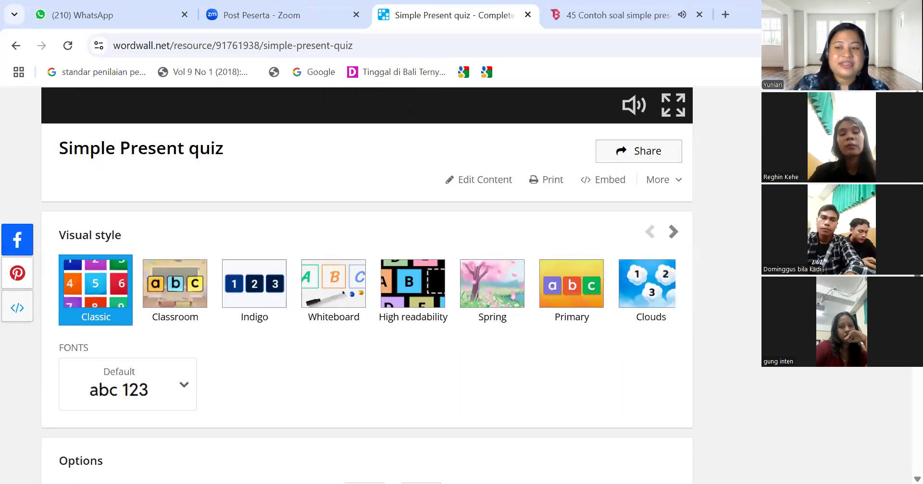
pyautogui.scroll(-1, 367, 284)
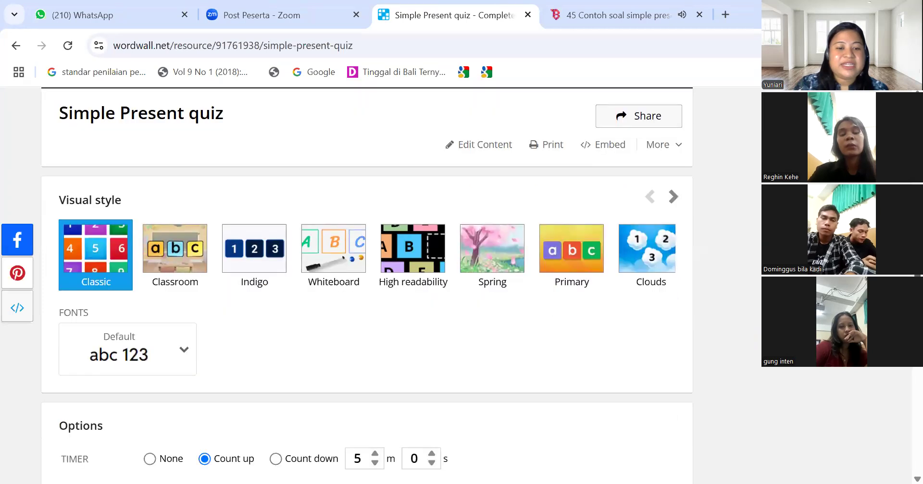
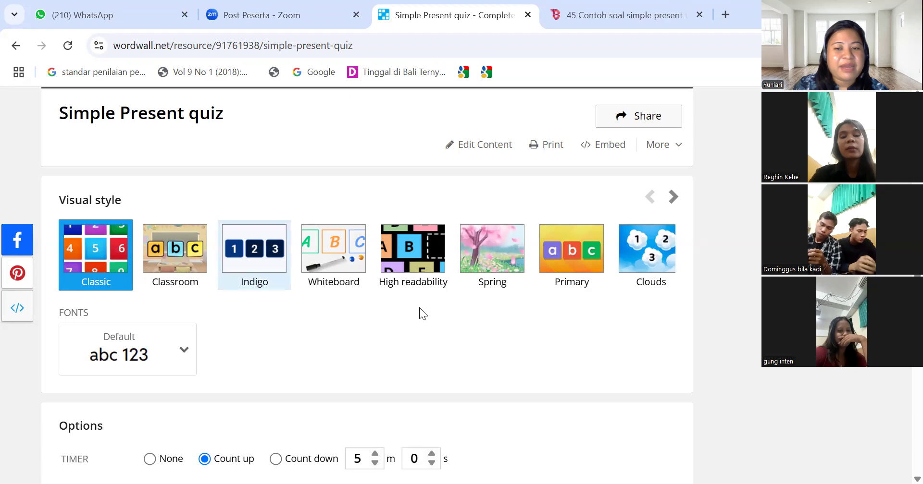
# Apply the Pets visual style to the Simple Present quiz
pyautogui.click(673, 198)
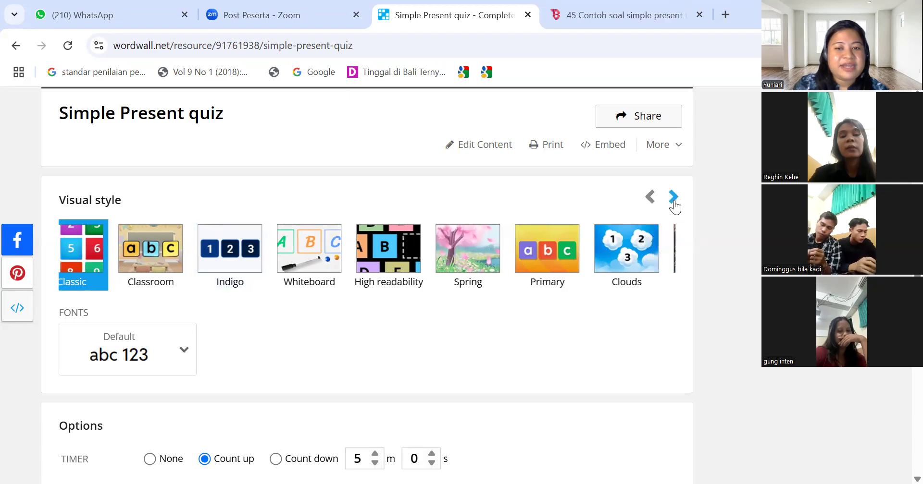
pyautogui.click(673, 198)
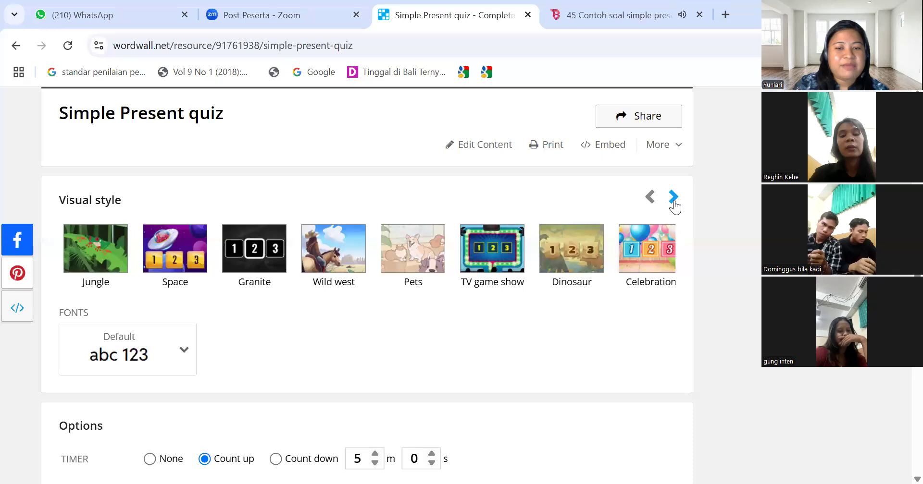
pyautogui.click(412, 258)
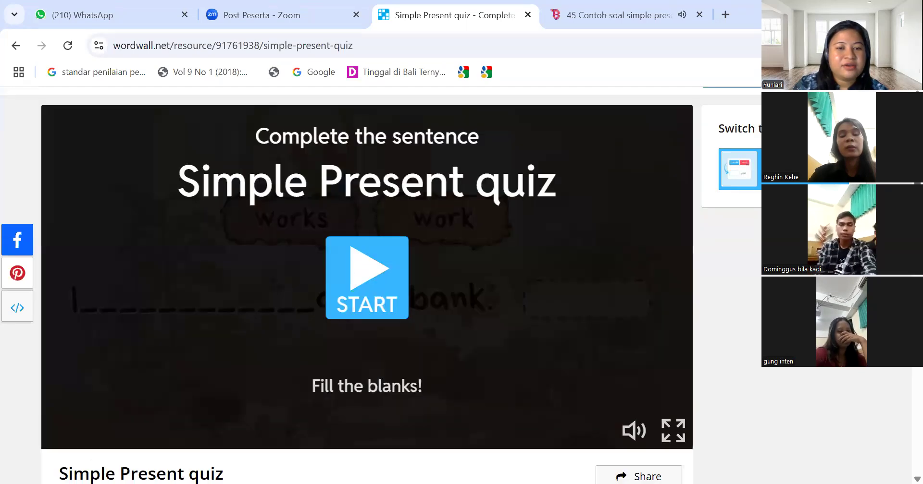
# Change the quiz font to Poppins
pyautogui.scroll(-1, 367, 286)
pyautogui.scroll(-1, 366, 285)
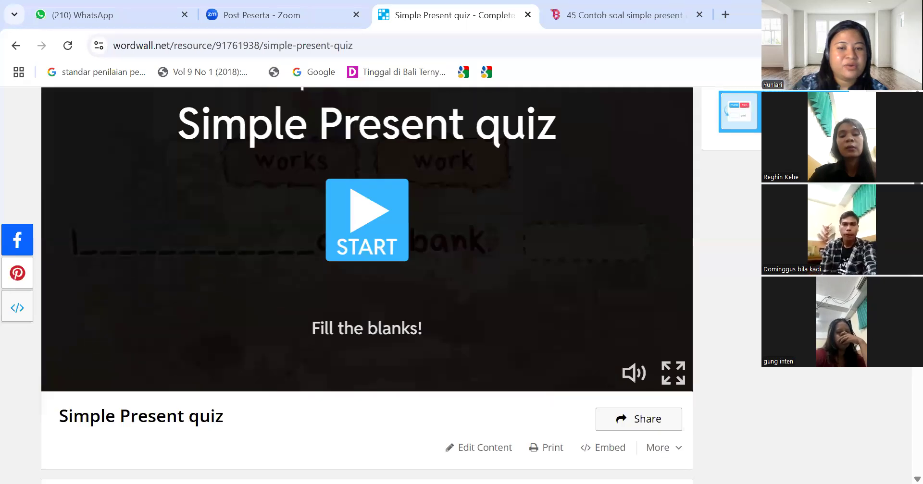
pyautogui.scroll(-3, 367, 286)
pyautogui.scroll(-2, 486, 284)
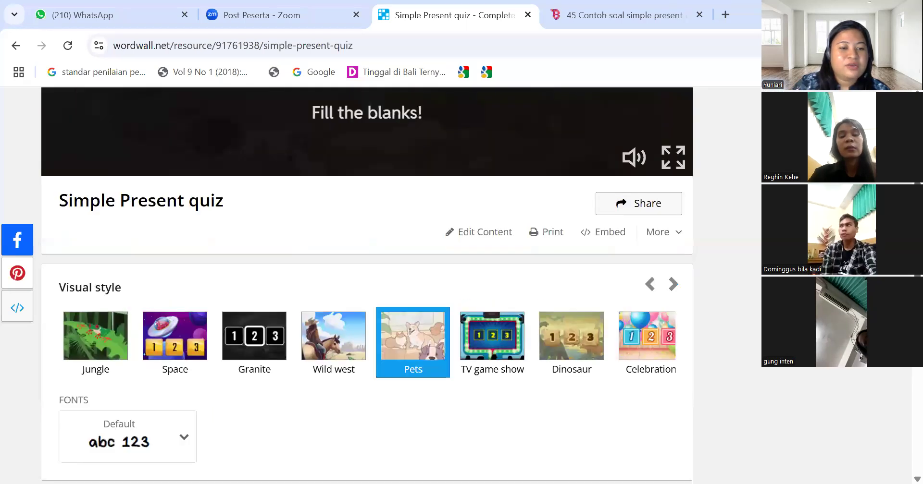
pyautogui.scroll(-1, 486, 284)
pyautogui.click(184, 390)
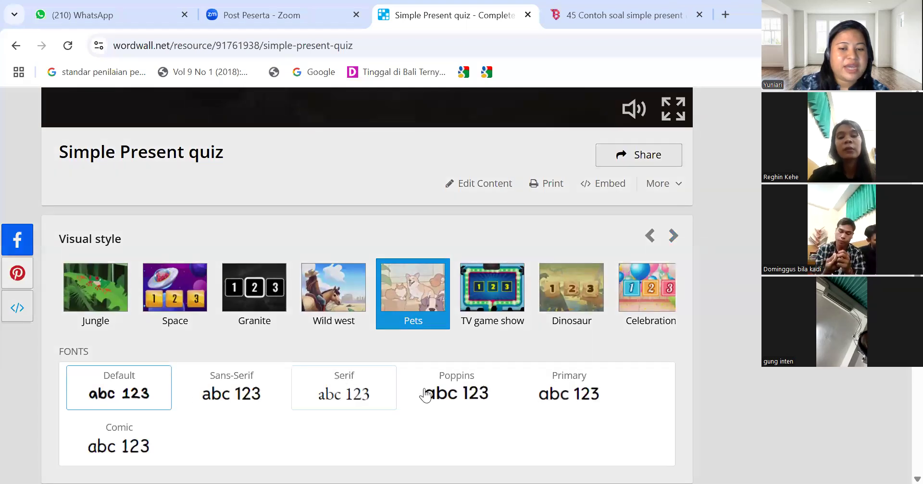
pyautogui.click(431, 398)
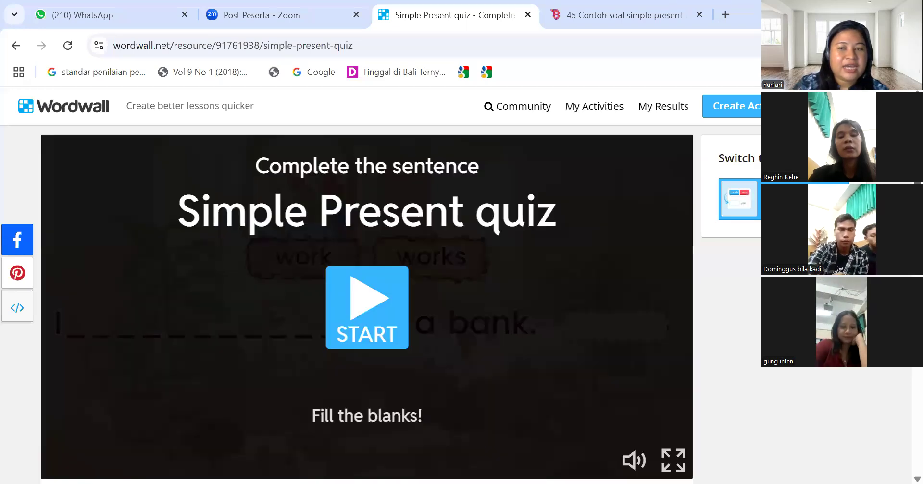
pyautogui.scroll(-1, 367, 288)
pyautogui.scroll(-3, 366, 288)
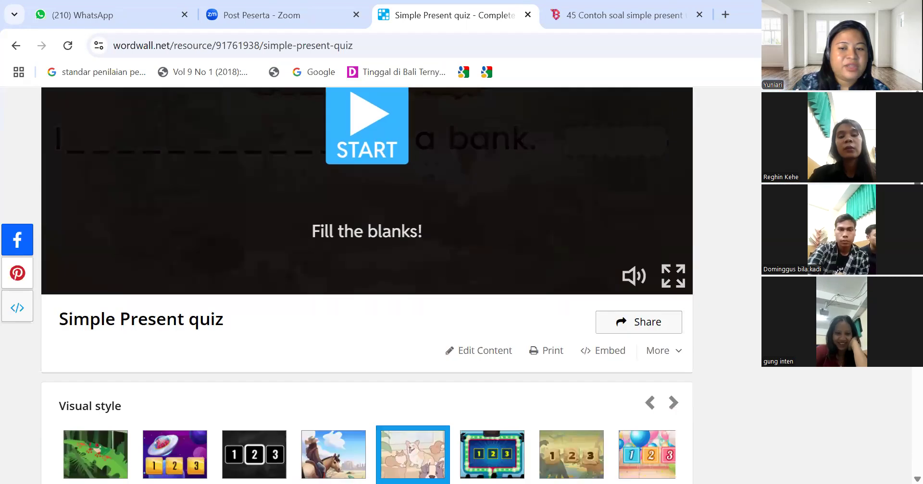
pyautogui.scroll(1, 367, 289)
pyautogui.scroll(-1, 367, 288)
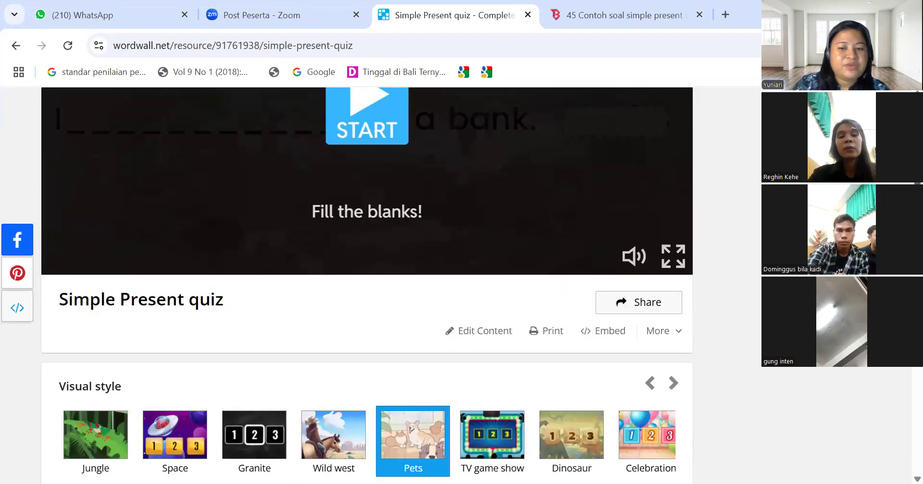
pyautogui.scroll(-3, 367, 288)
pyautogui.scroll(-5, 901, 374)
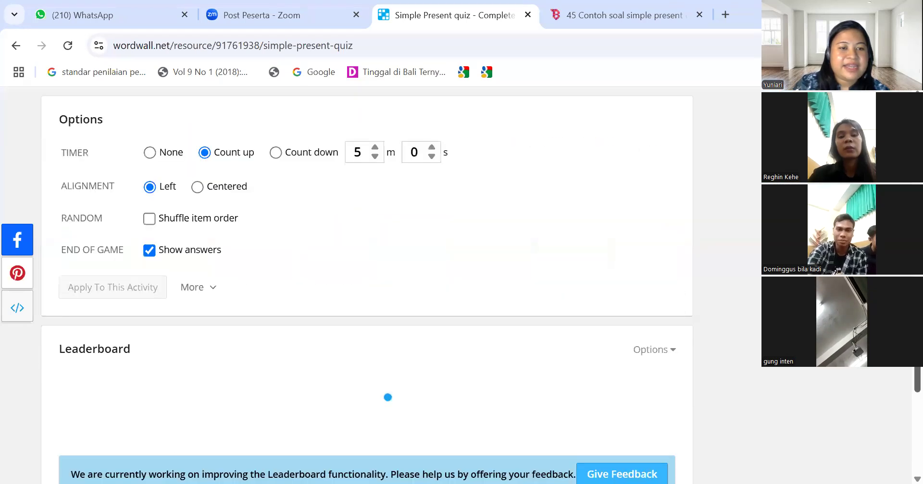
pyautogui.scroll(1, 367, 288)
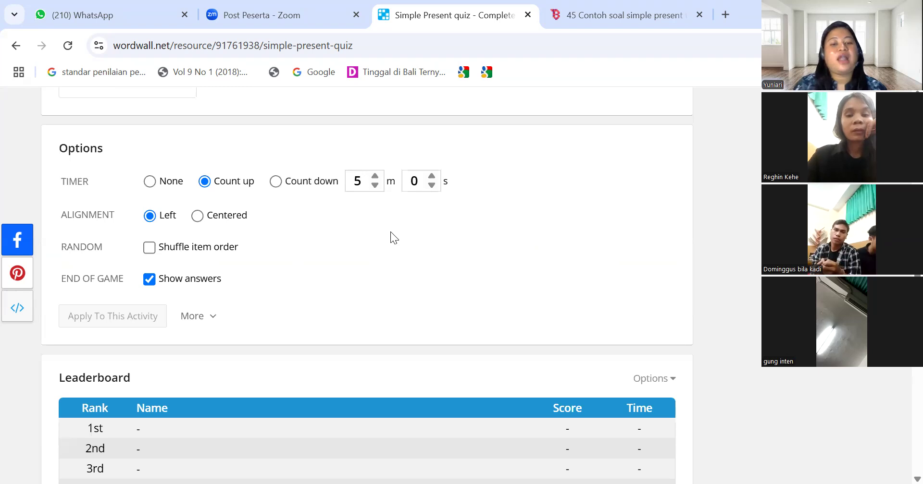
# Make the quiz timer count down from 3 minutes 0 seconds
pyautogui.click(375, 185)
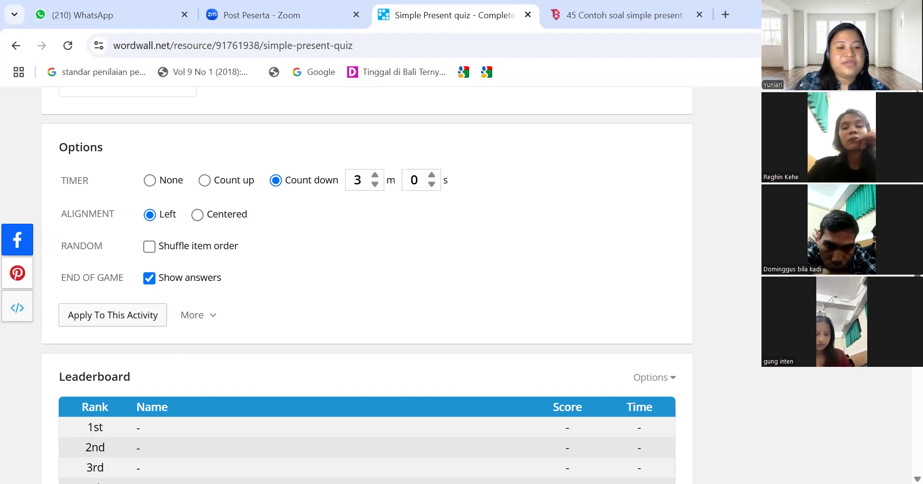
pyautogui.scroll(-3, 366, 286)
pyautogui.scroll(-2, 900, 383)
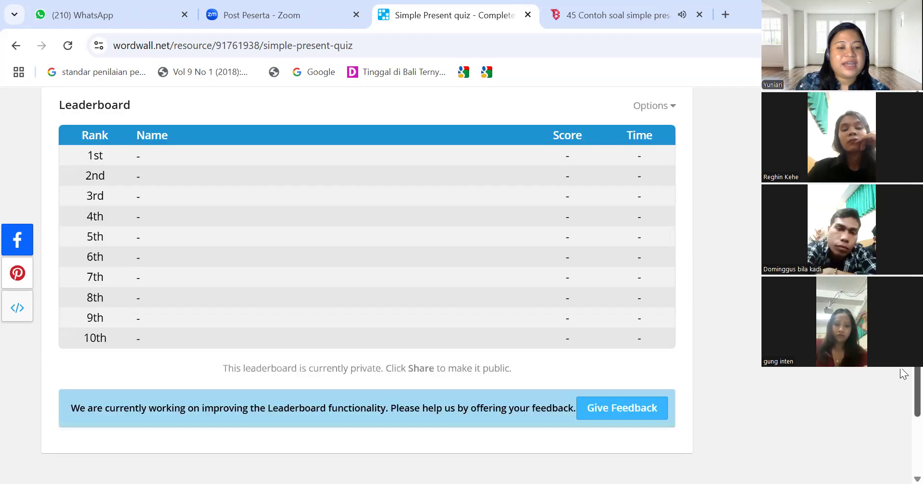
pyautogui.scroll(-2, 899, 387)
pyautogui.scroll(7, 899, 386)
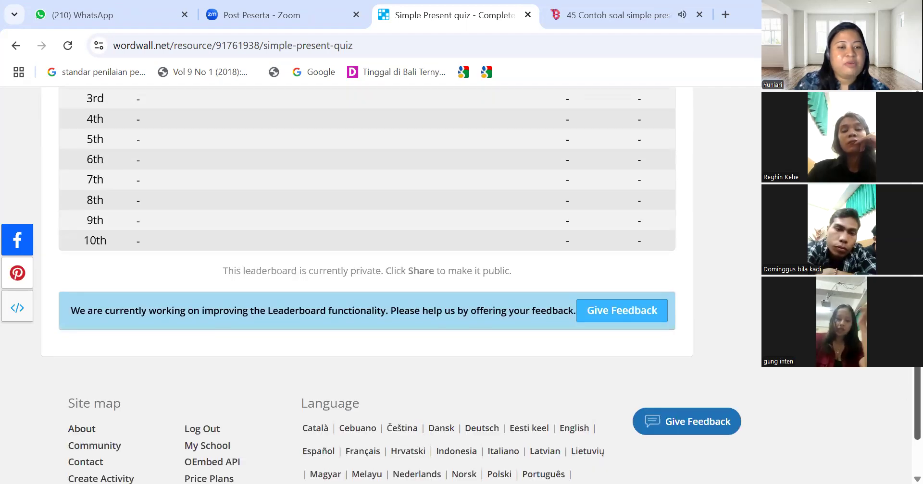
pyautogui.scroll(2, 361, 188)
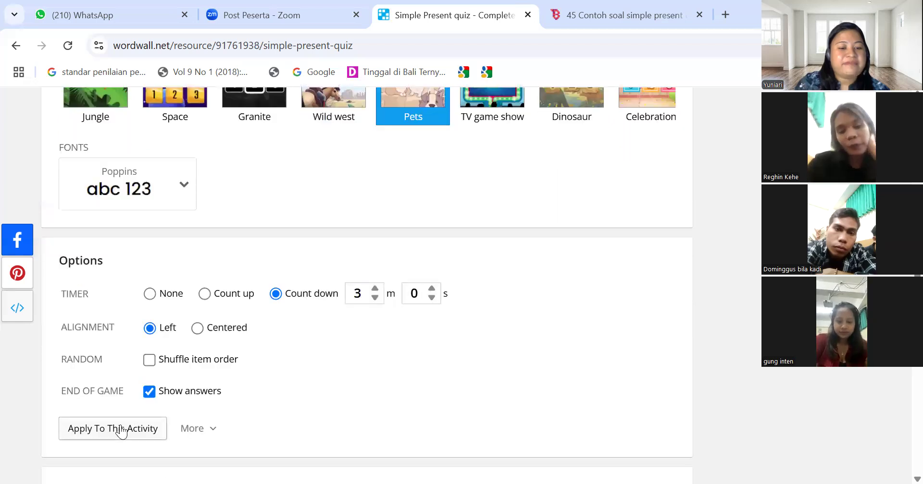
# Apply the changed options to this Simple Present quiz activity
pyautogui.click(113, 428)
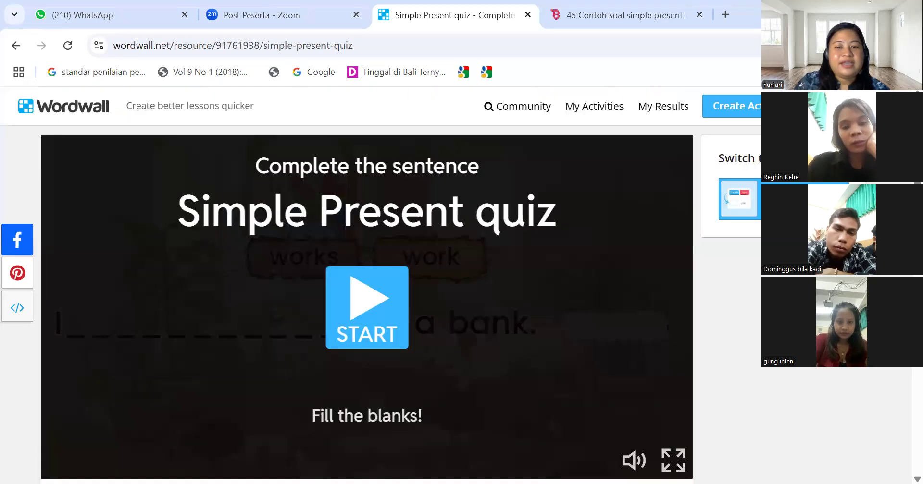
pyautogui.scroll(-5, 367, 307)
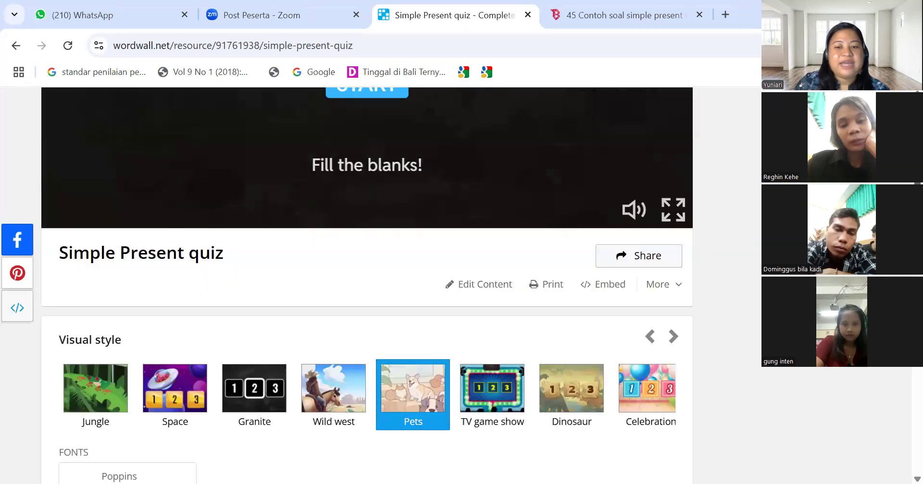
pyautogui.scroll(2, 366, 308)
pyautogui.scroll(2, 366, 308)
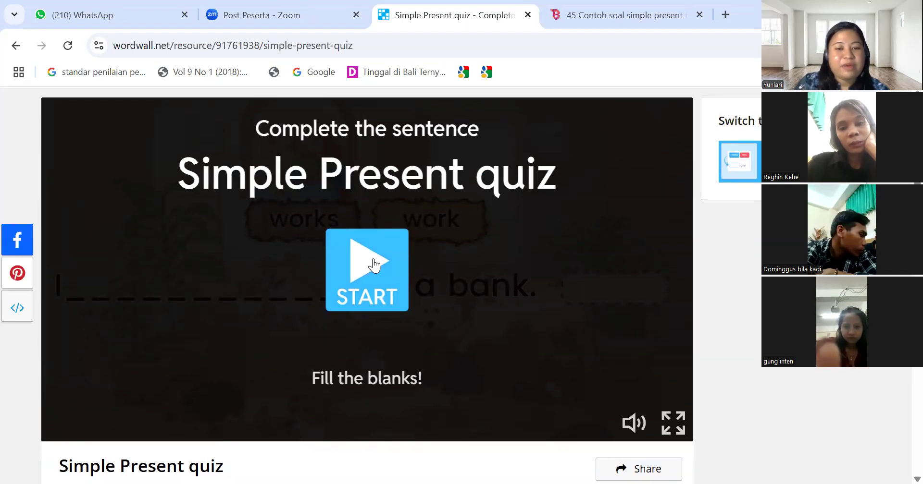
# Test-play the three quiz questions, score 0/3 in 27.2s, then restart
pyautogui.click(374, 265)
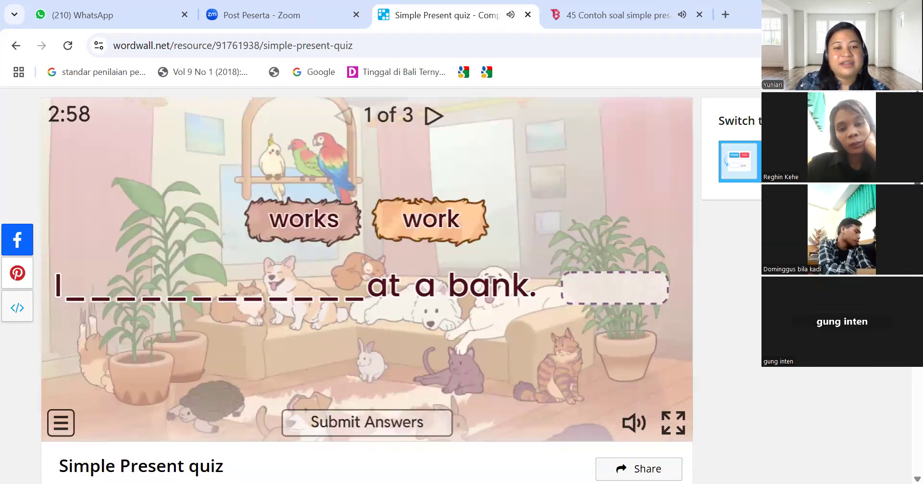
pyautogui.scroll(-1, 367, 265)
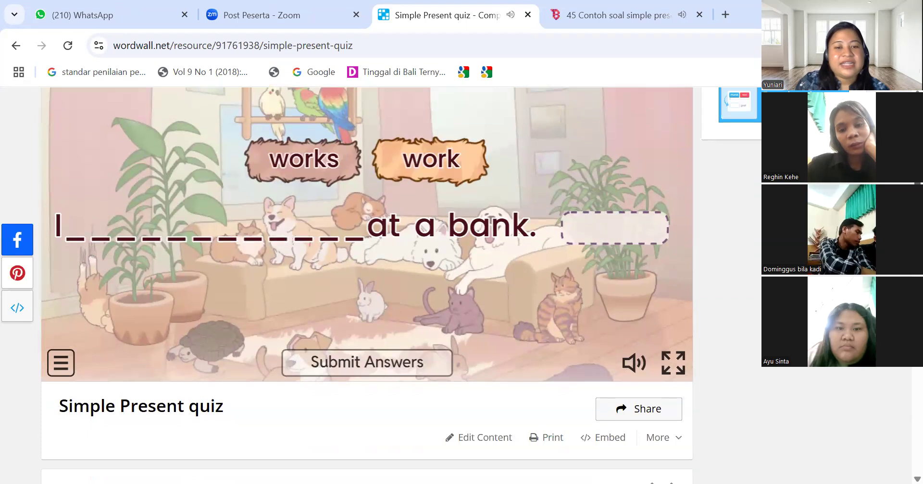
pyautogui.click(432, 171)
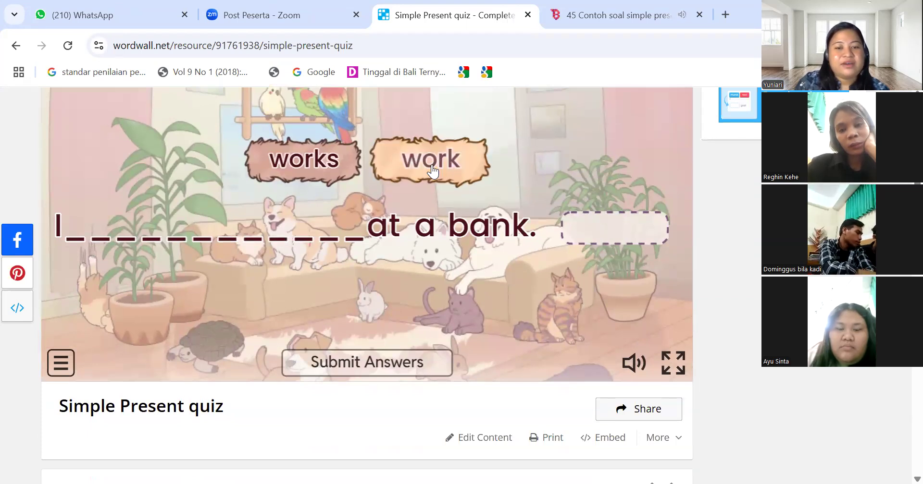
pyautogui.click(380, 367)
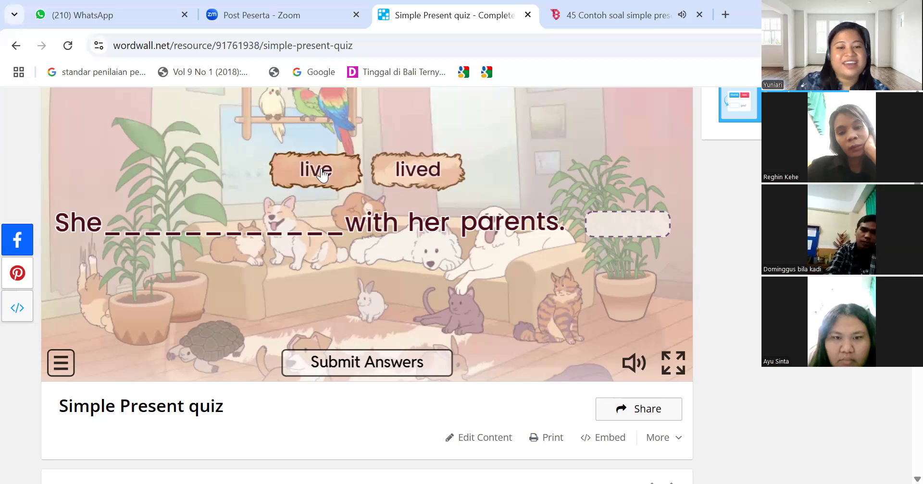
pyautogui.click(335, 373)
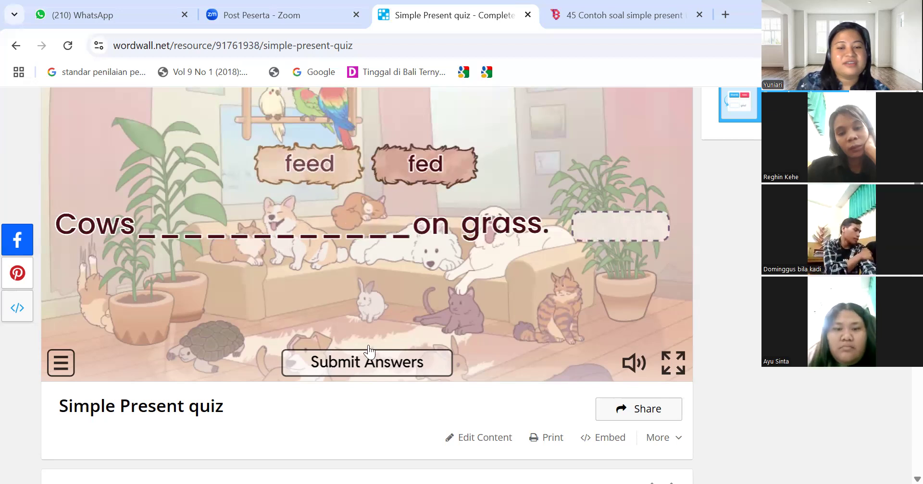
pyautogui.click(365, 363)
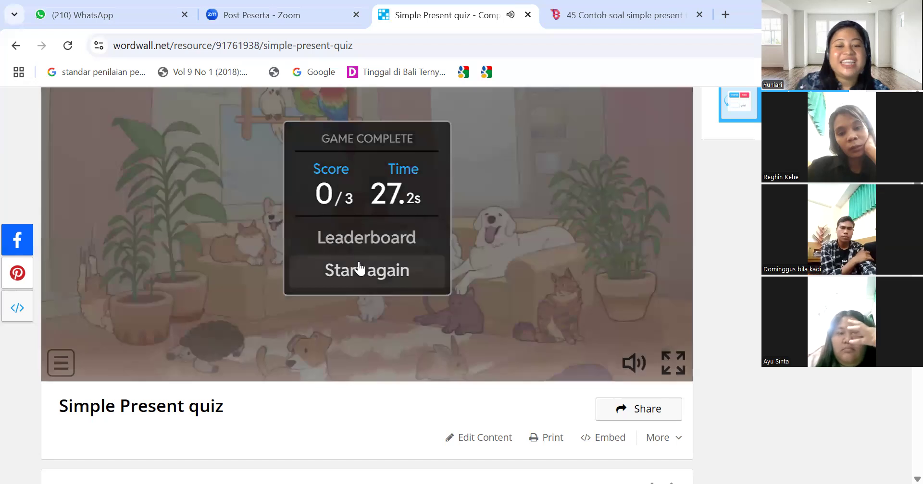
pyautogui.click(359, 269)
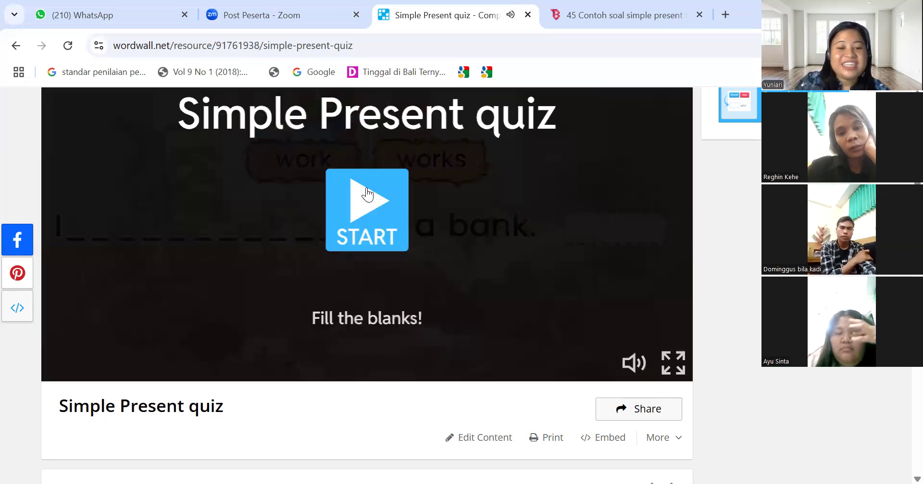
# Replay the quiz placing 'work', 'live' and 'feed' correctly for 3/3 in 25.6 seconds
pyautogui.click(367, 194)
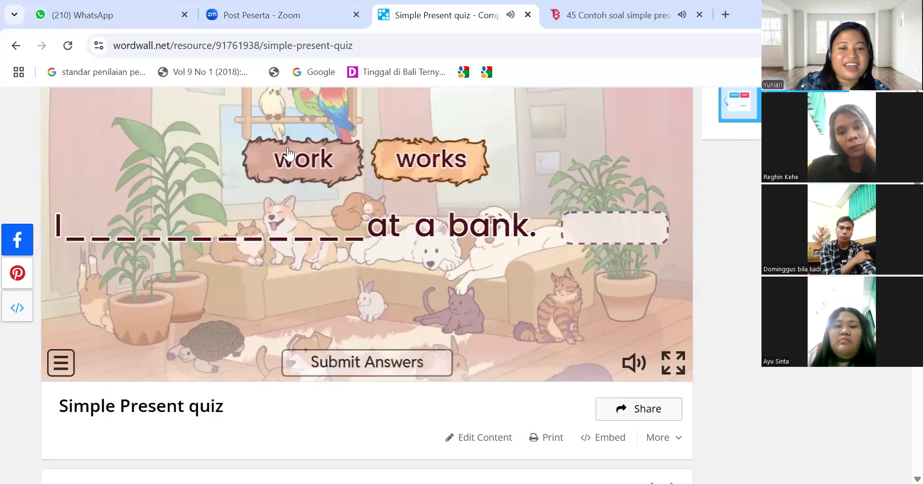
pyautogui.click(285, 165)
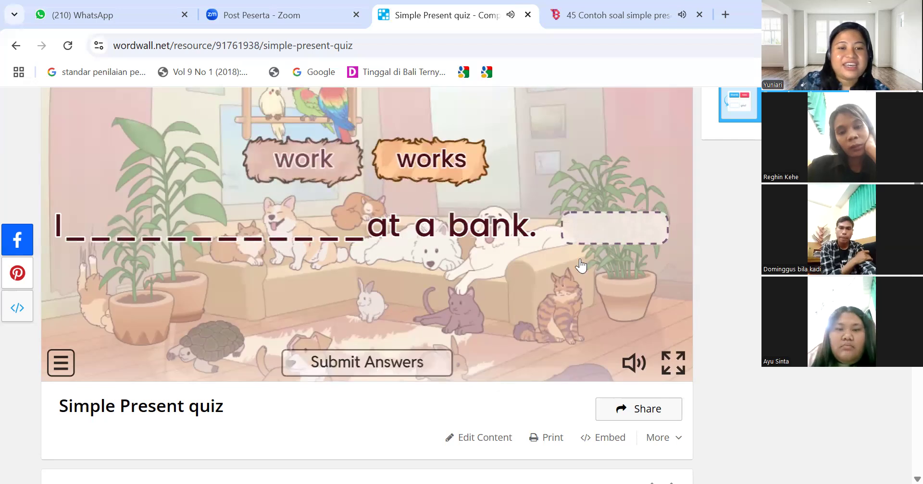
pyautogui.click(601, 236)
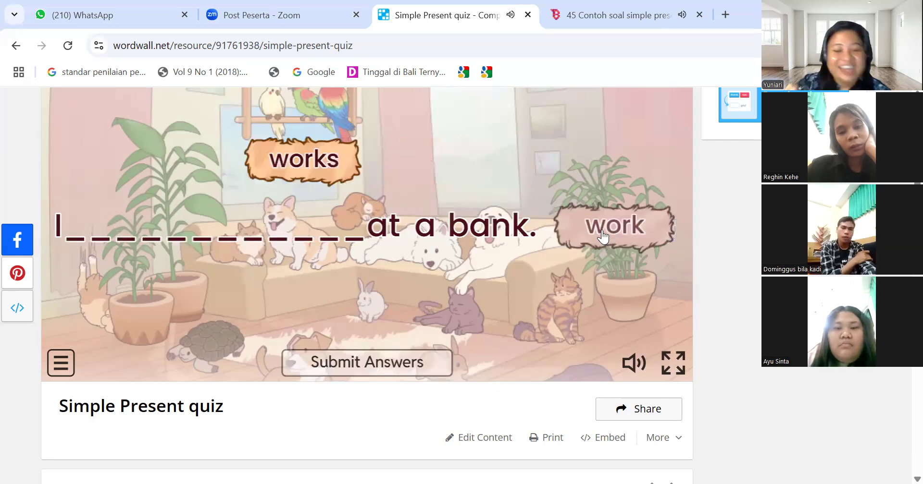
pyautogui.click(417, 368)
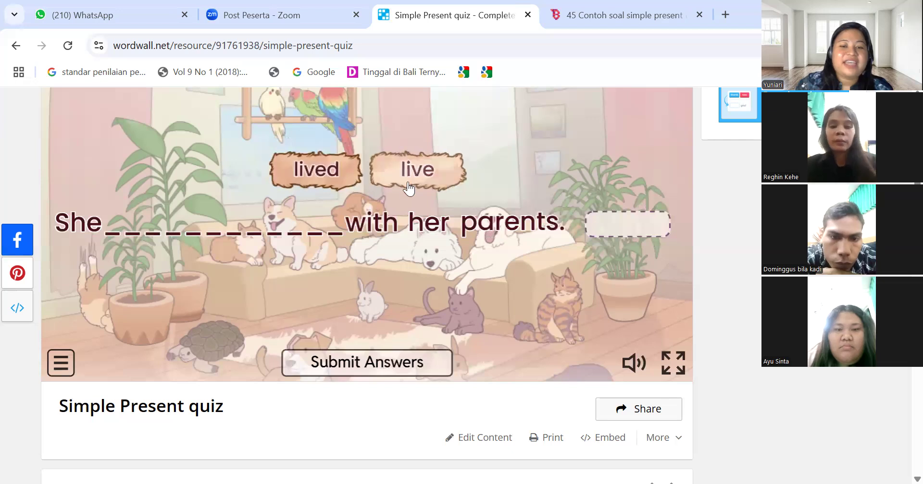
pyautogui.click(618, 225)
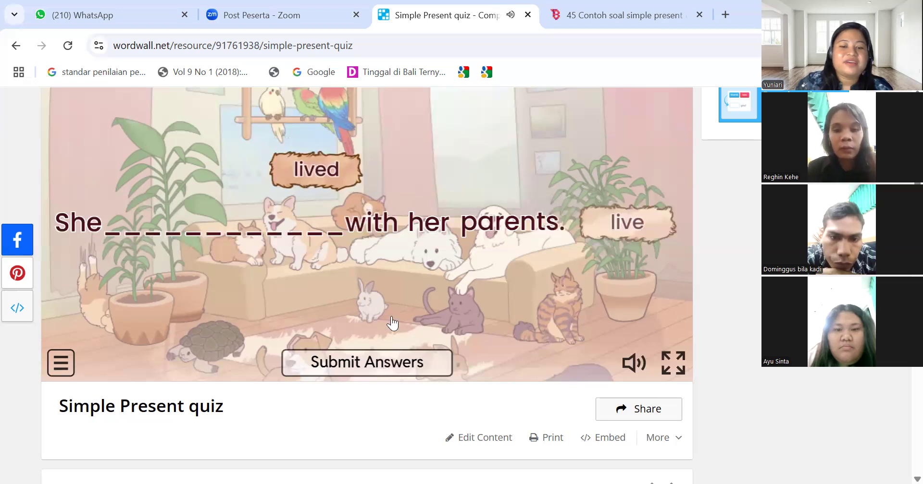
pyautogui.click(386, 364)
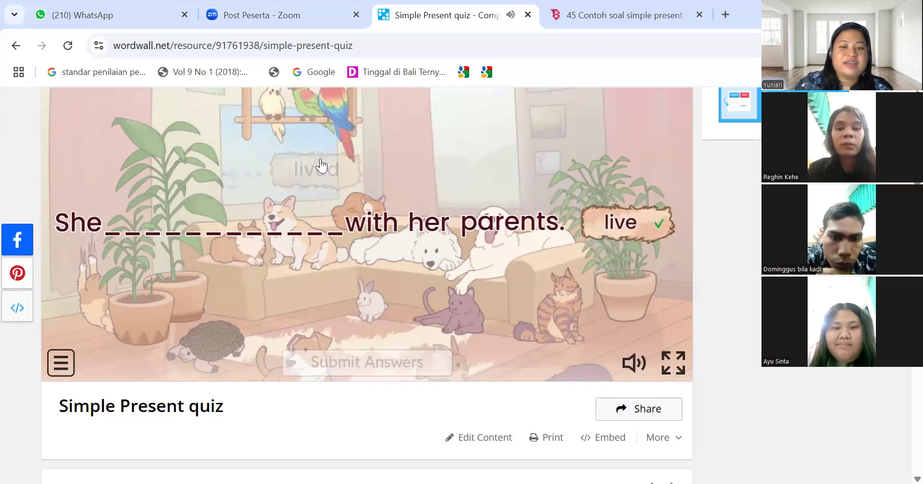
pyautogui.click(550, 290)
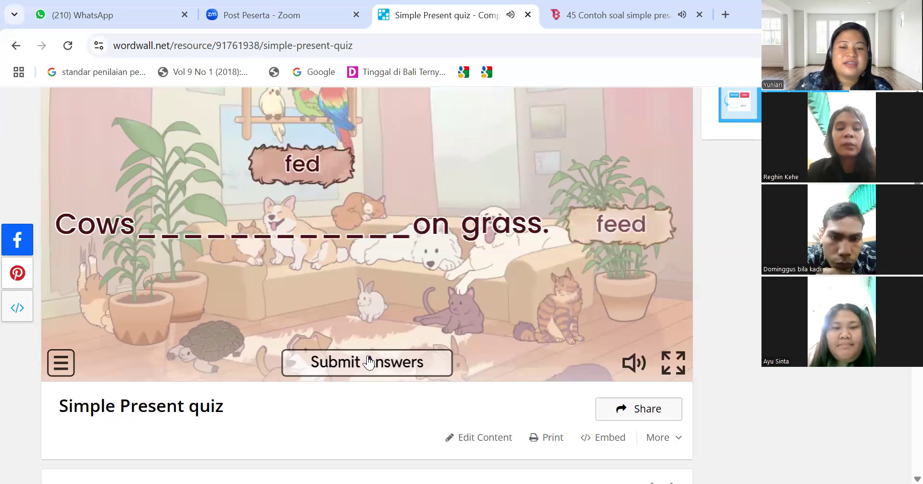
pyautogui.click(369, 362)
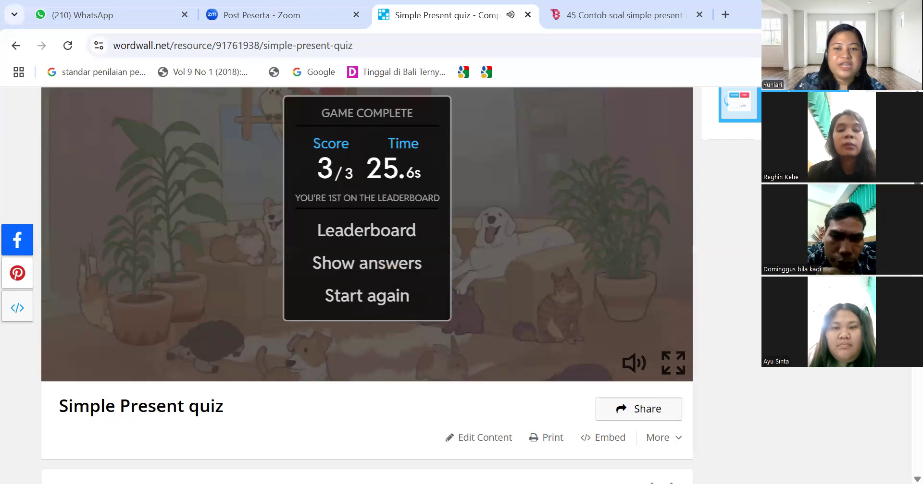
pyautogui.scroll(2, 366, 283)
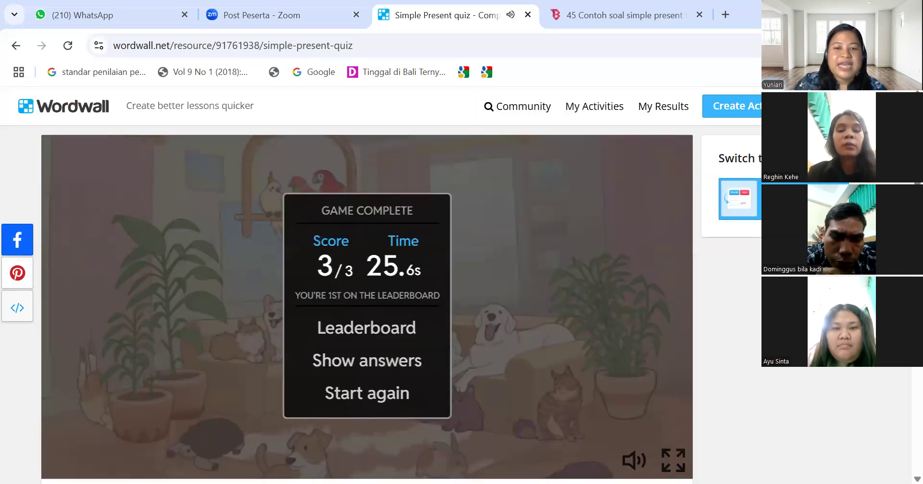
pyautogui.scroll(-4, 367, 283)
pyautogui.scroll(2, 367, 283)
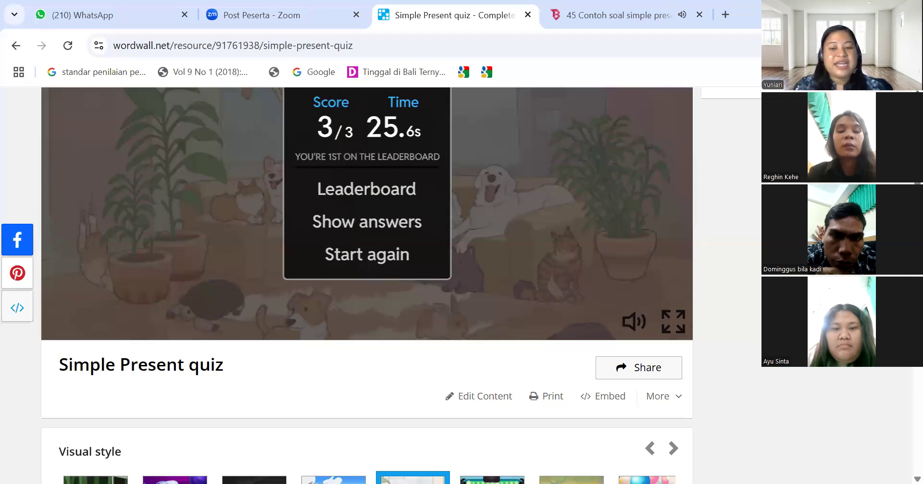
# Set the quiz as an assignment titled Result 19, with name registration and no deadline
pyautogui.click(638, 372)
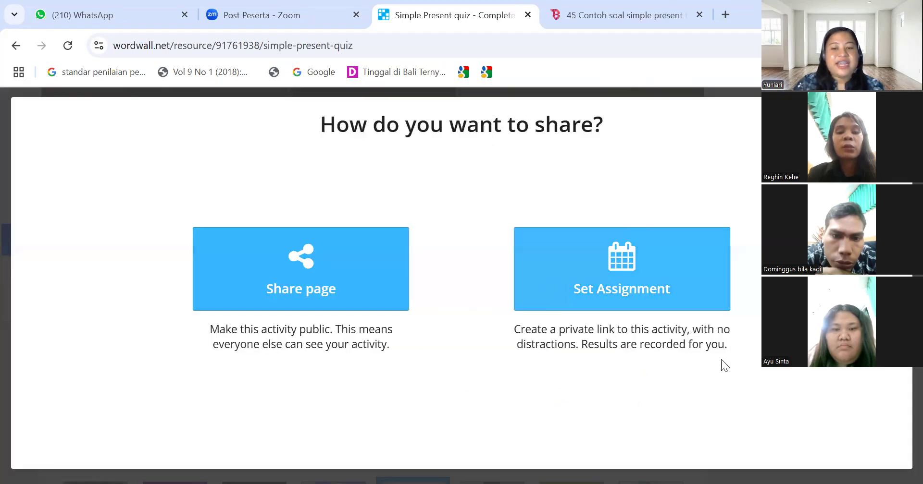
pyautogui.click(614, 277)
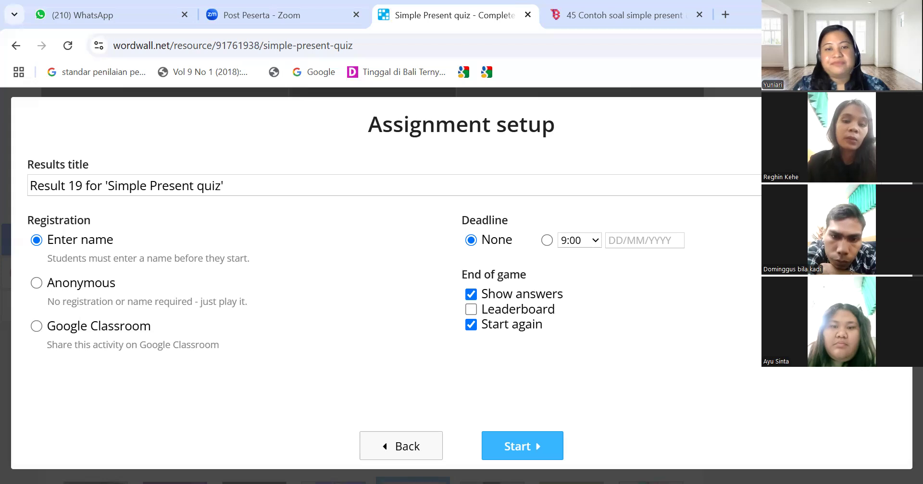
pyautogui.click(523, 447)
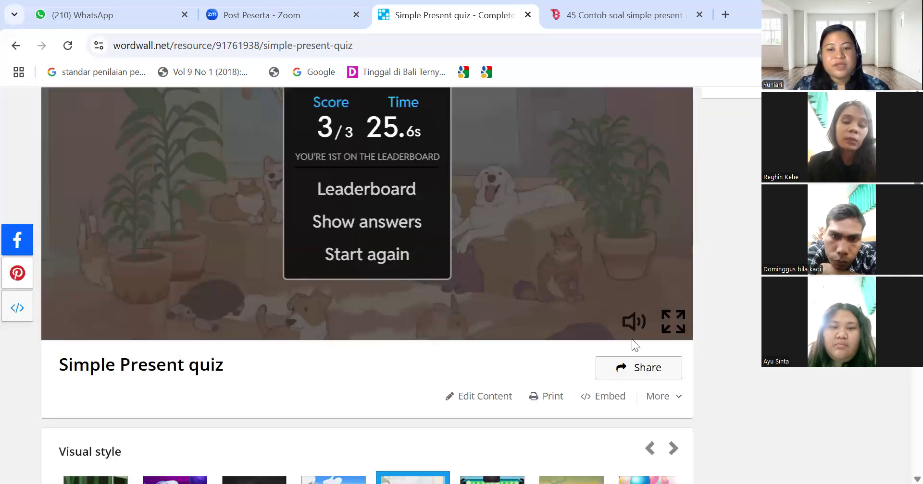
pyautogui.click(622, 373)
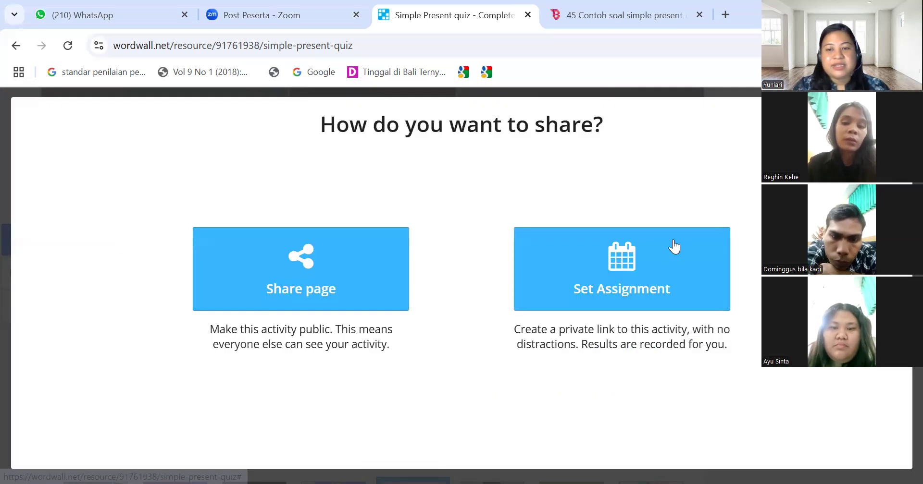
pyautogui.click(621, 287)
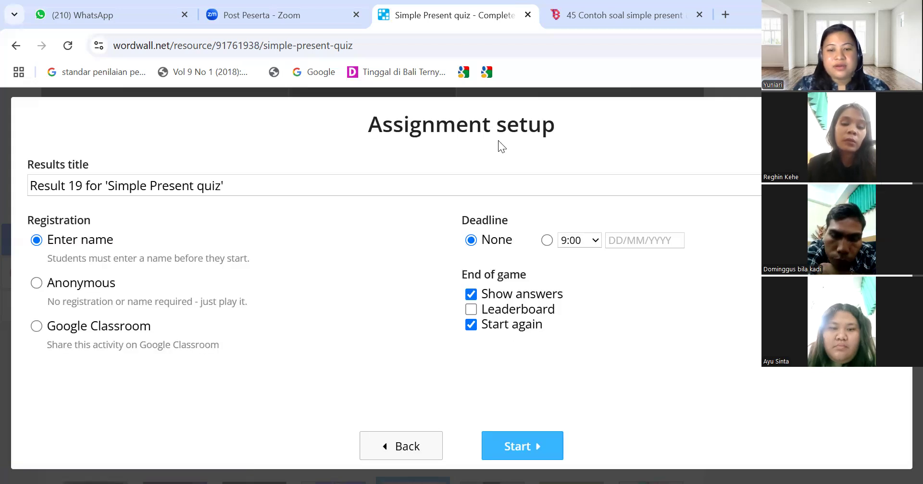
pyautogui.click(507, 450)
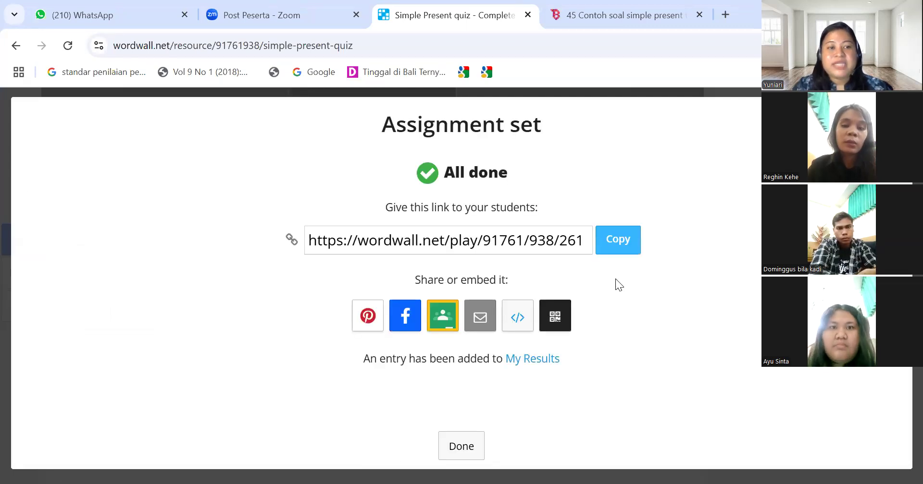
# Copy the assignment's student play link and switch to WhatsApp Web
pyautogui.click(621, 253)
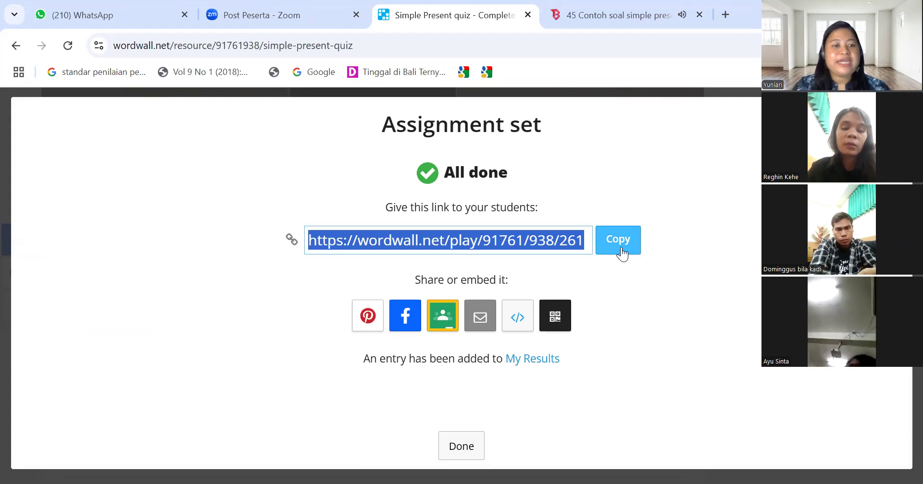
pyautogui.click(144, 16)
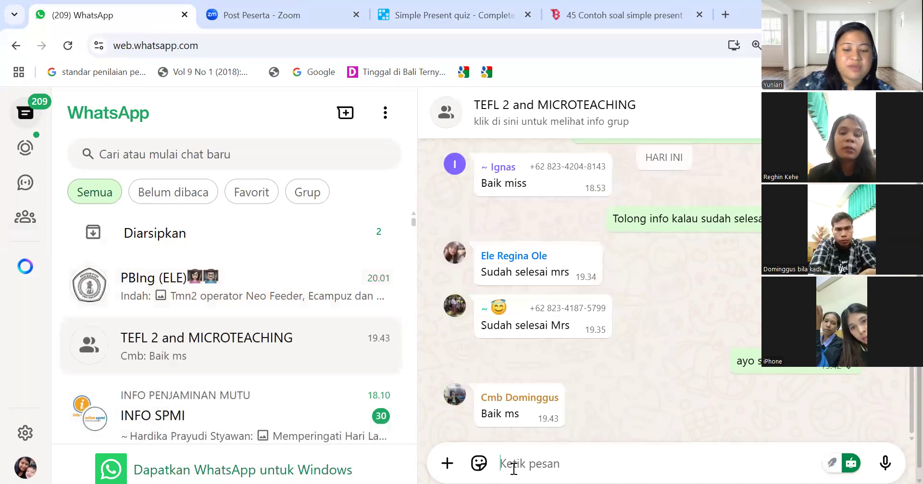
# Paste and send the Wordwall play link in the TEFL 2 and MICROTEACHING group
pyautogui.hotkey('ctrl', 'v')
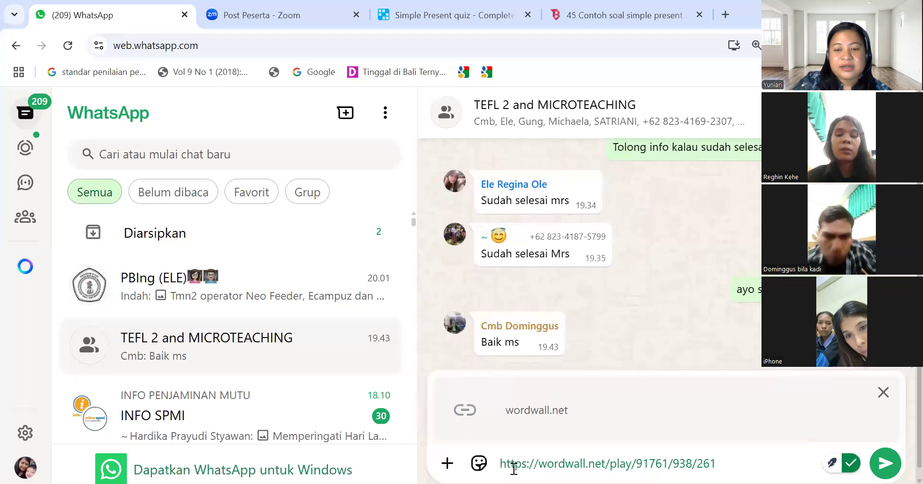
pyautogui.hotkey('ctrl', 'a')
pyautogui.press('BackSpace')
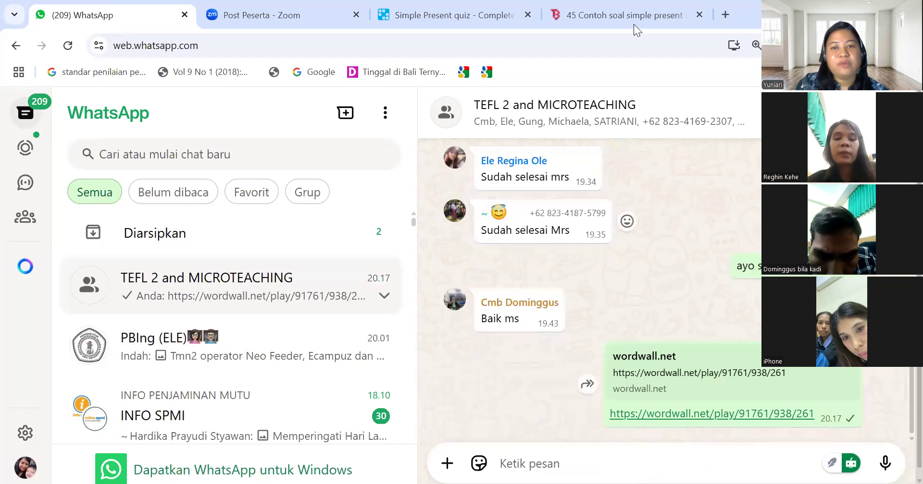
pyautogui.click(433, 12)
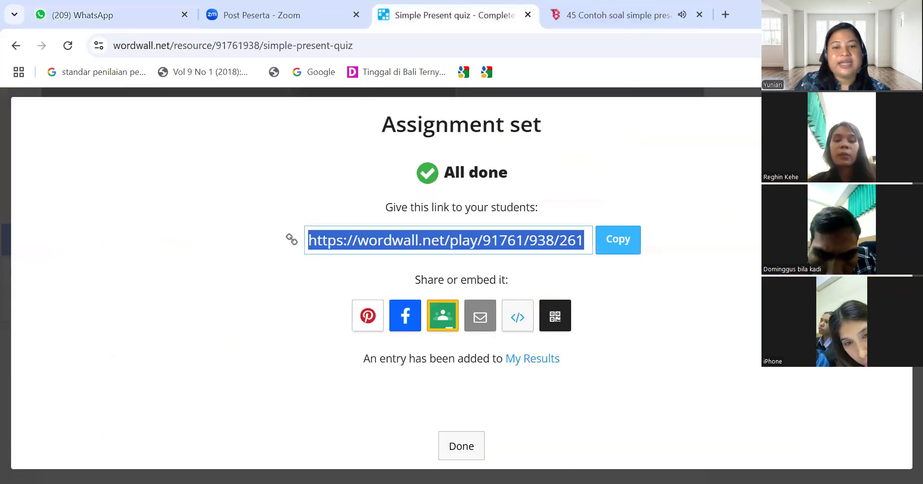
# Close the assignment dialog and open Result 19 for the Simple Present quiz from My Results
pyautogui.press('Escape')
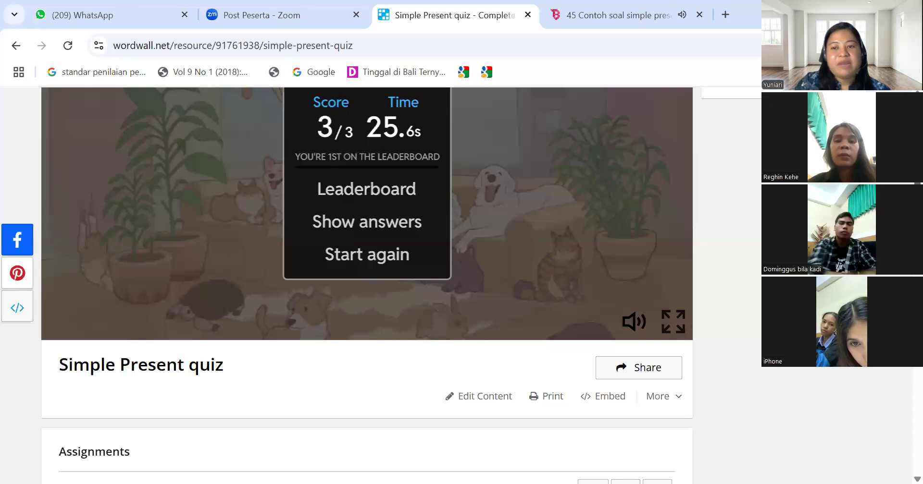
pyautogui.scroll(3, 367, 286)
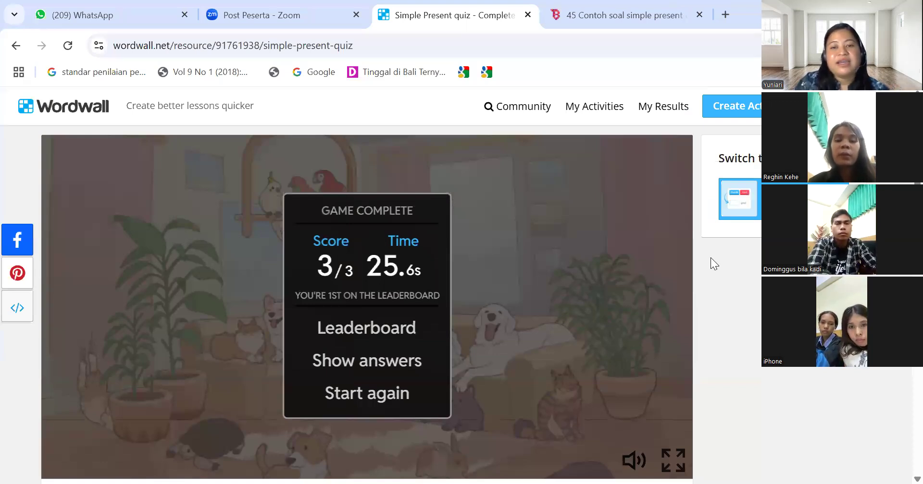
pyautogui.click(656, 109)
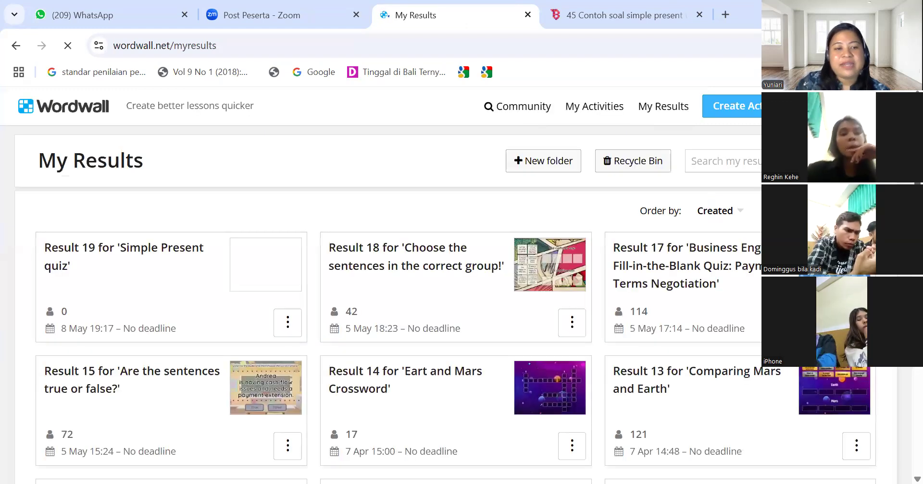
pyautogui.click(151, 258)
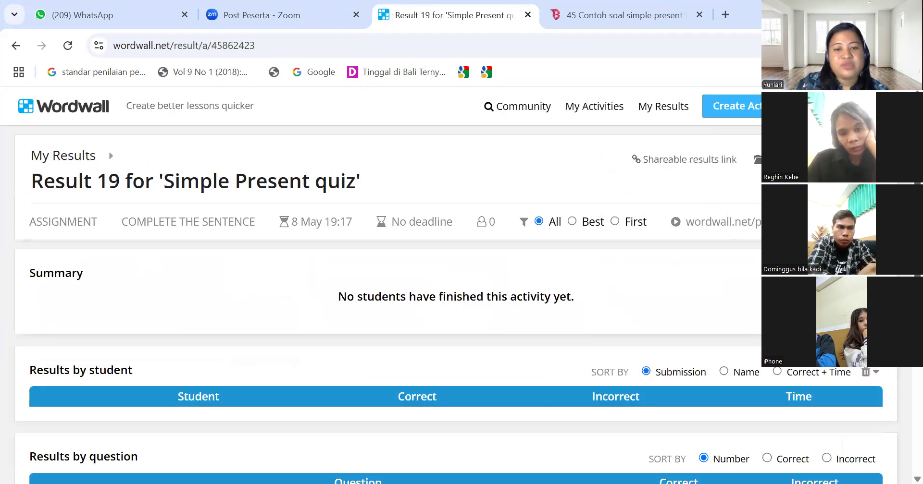
# Review the empty Result 19 page, get its shareable results link, and go back to My Results
pyautogui.scroll(-3, 456, 289)
pyautogui.scroll(-1, 456, 288)
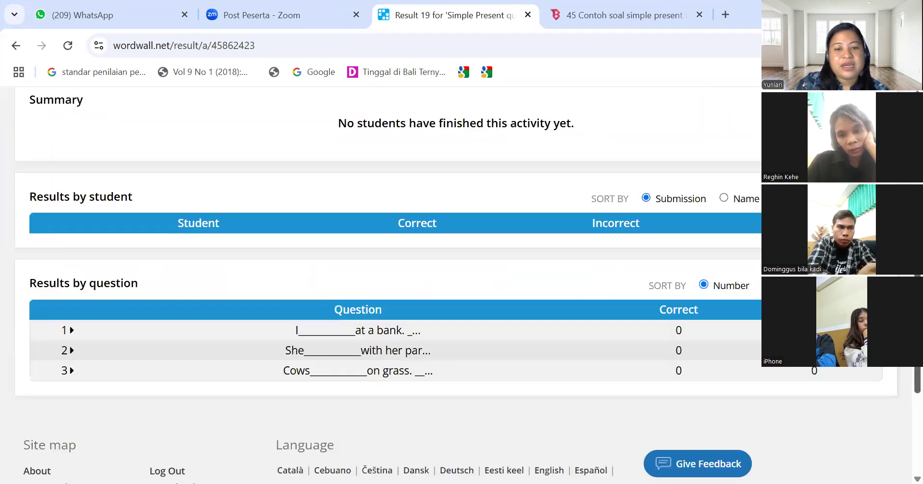
pyautogui.scroll(-2, 455, 289)
pyautogui.scroll(-2, 455, 289)
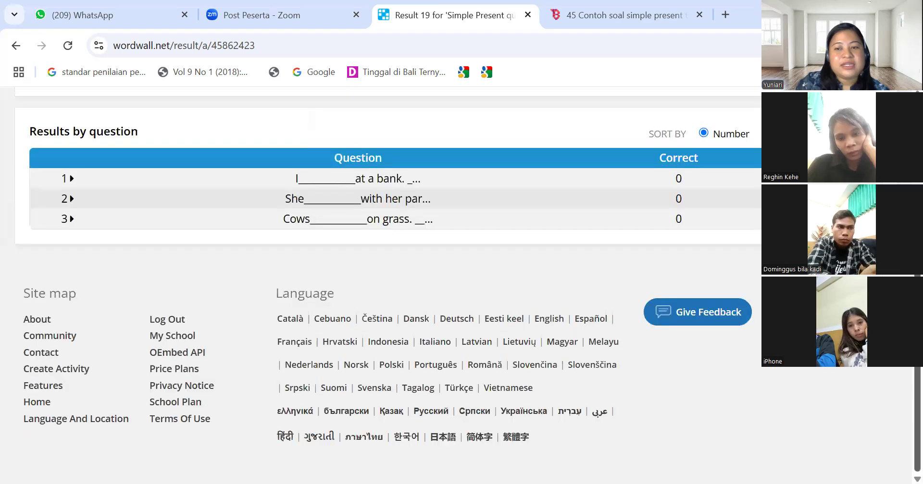
pyautogui.scroll(3, 456, 288)
pyautogui.scroll(1, 455, 288)
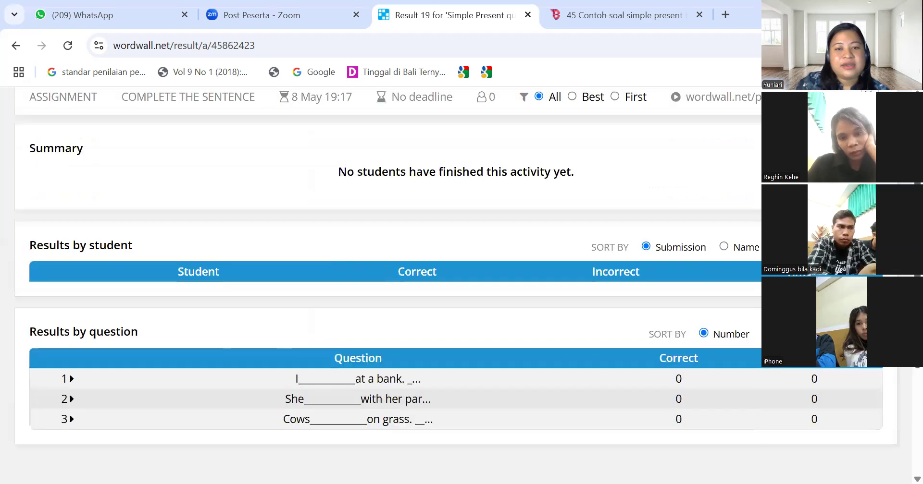
pyautogui.scroll(-2, 456, 288)
pyautogui.scroll(-2, 456, 288)
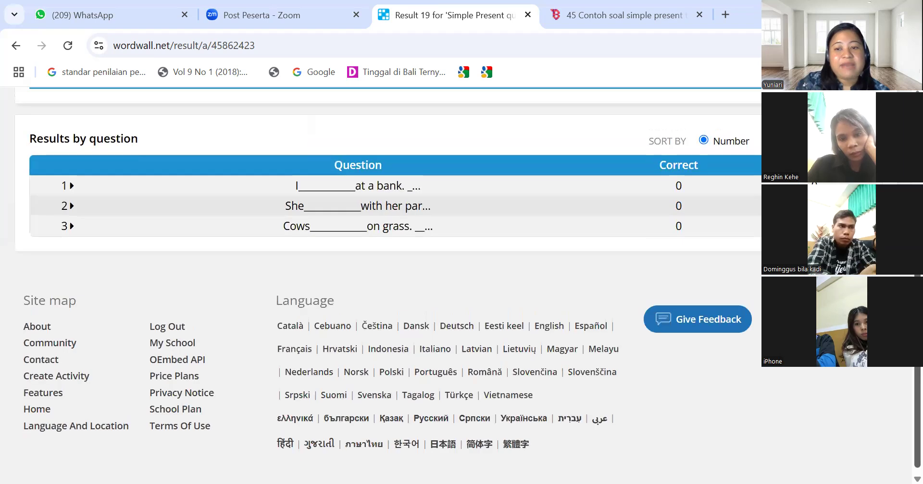
pyautogui.scroll(1, 455, 288)
pyautogui.scroll(2, 455, 289)
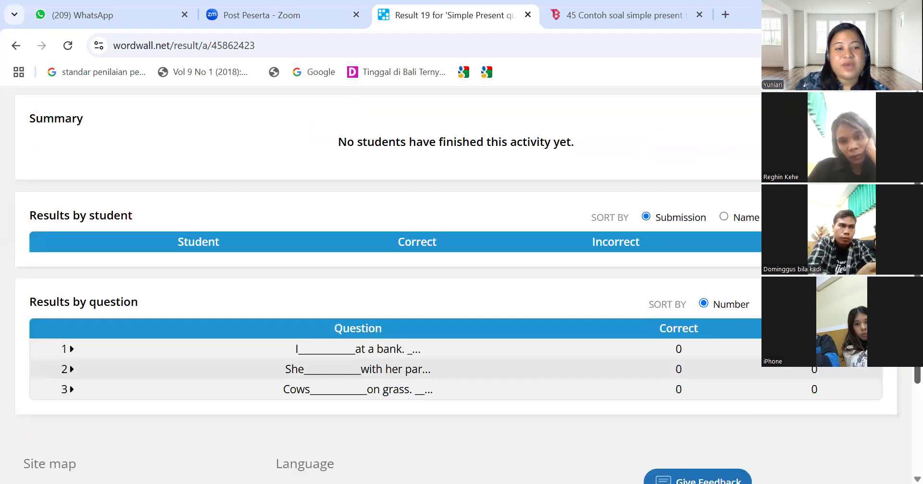
pyautogui.scroll(1, 456, 288)
pyautogui.scroll(-1, 455, 289)
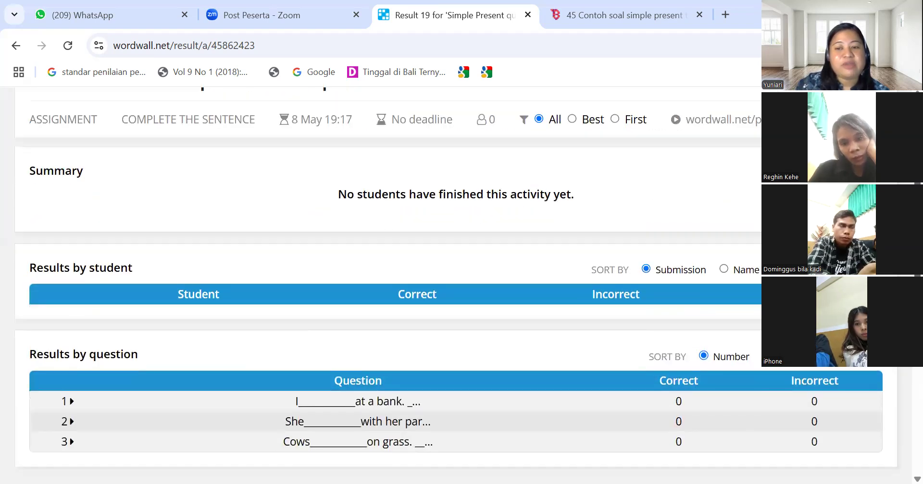
pyautogui.scroll(-4, 456, 288)
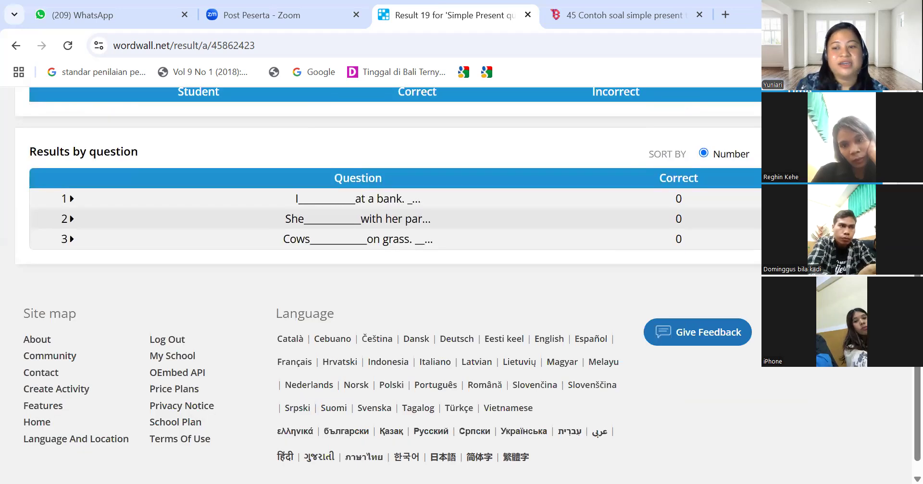
pyautogui.scroll(5, 455, 288)
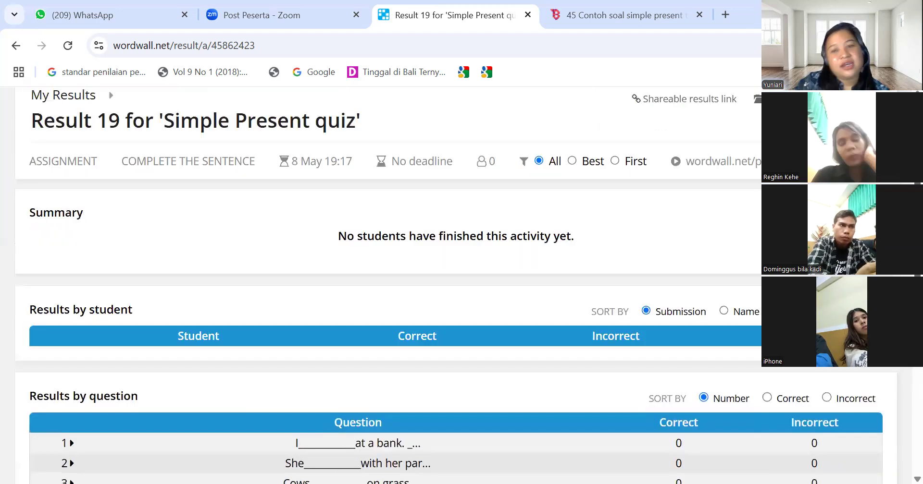
pyautogui.scroll(1, 455, 289)
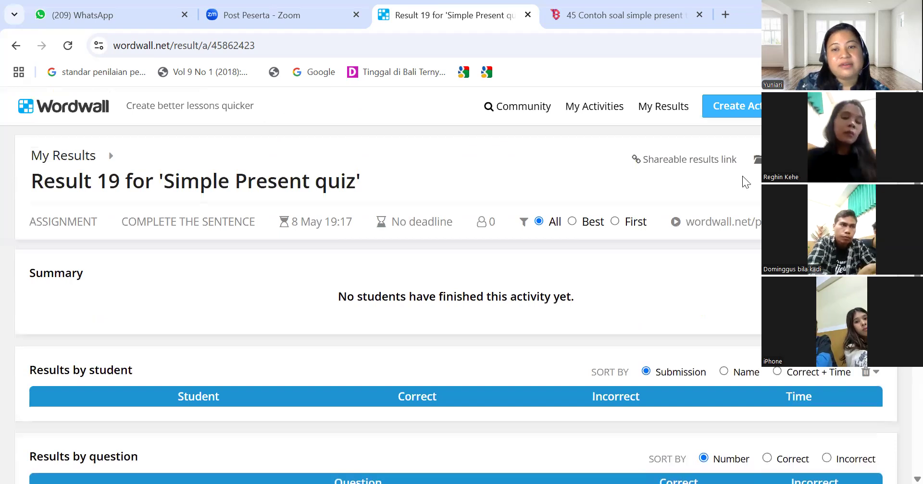
pyautogui.click(651, 163)
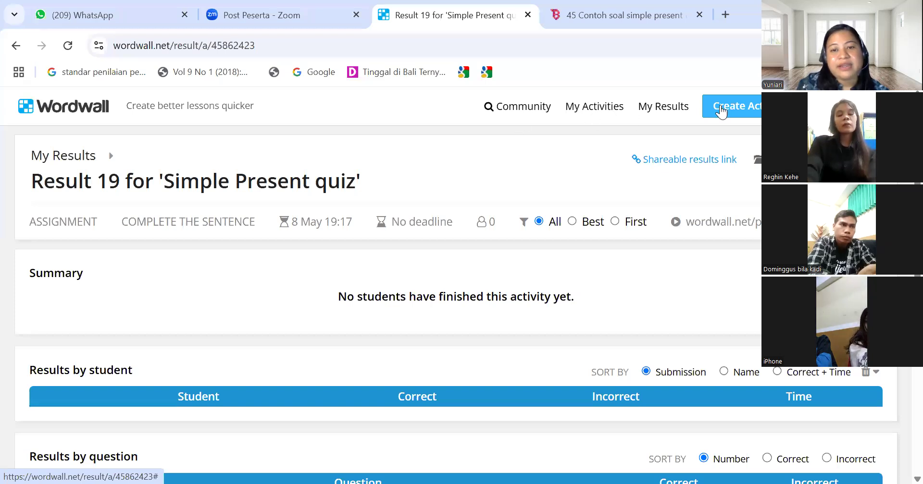
pyautogui.click(667, 113)
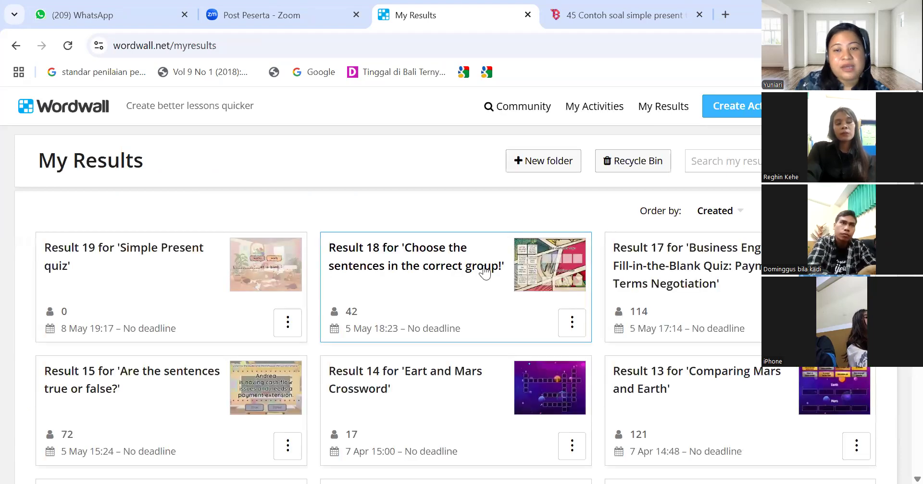
# Review Result 17 for the Business English quiz: 23 students, 8.2/10 average
pyautogui.click(642, 275)
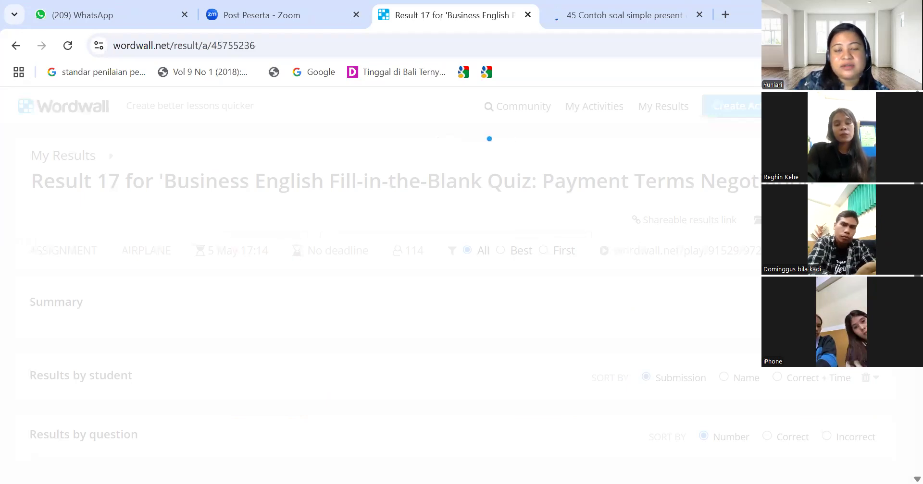
pyautogui.scroll(-1, 380, 285)
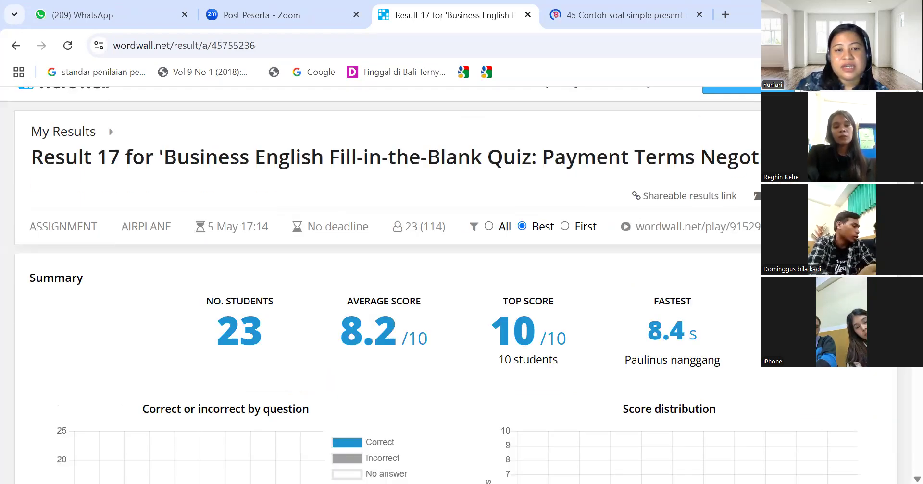
pyautogui.scroll(-3, 380, 286)
pyautogui.scroll(-1, 381, 285)
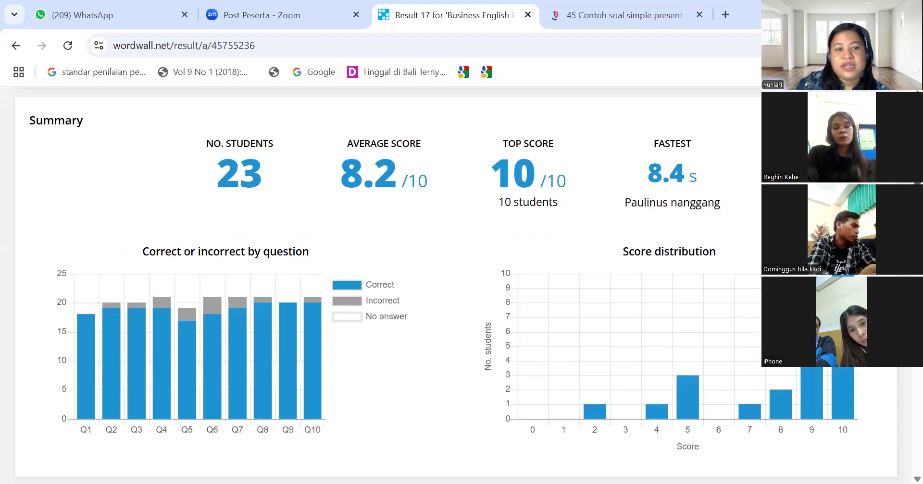
pyautogui.scroll(-1, 303, 152)
pyautogui.scroll(1, 404, 167)
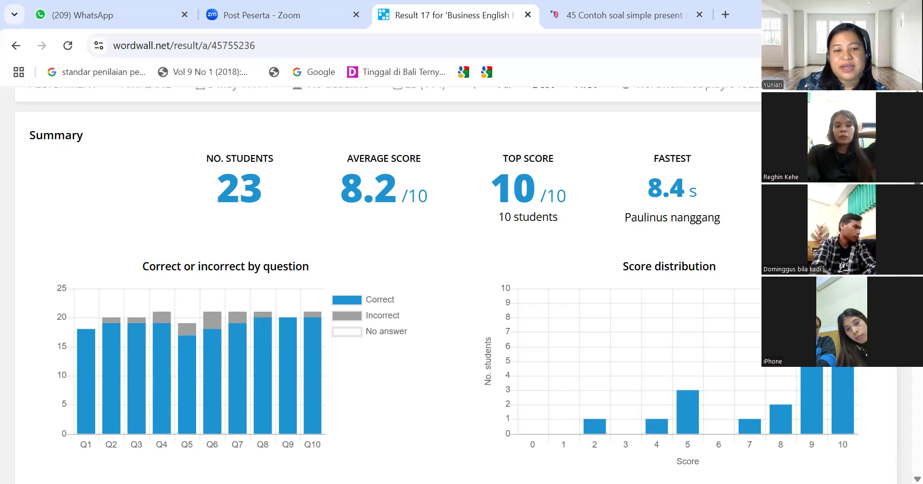
pyautogui.scroll(-1, 456, 289)
pyautogui.scroll(-6, 457, 289)
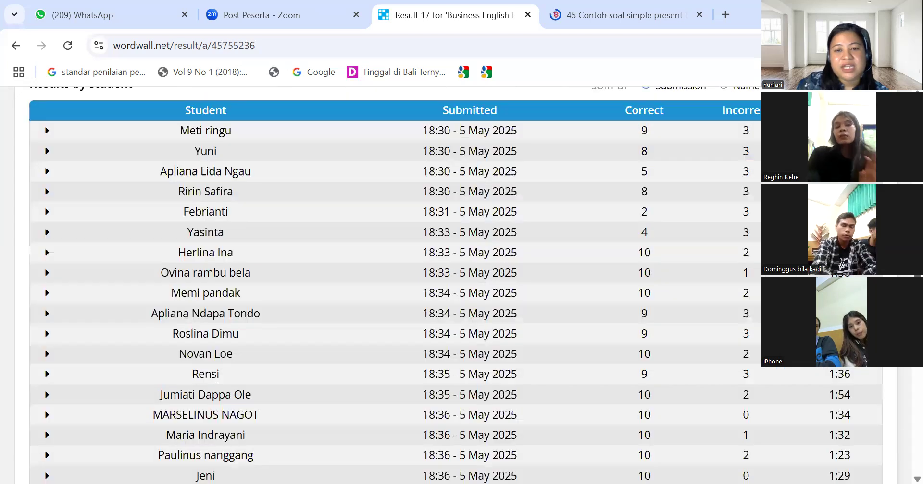
pyautogui.scroll(-3, 456, 288)
pyautogui.scroll(6, 457, 289)
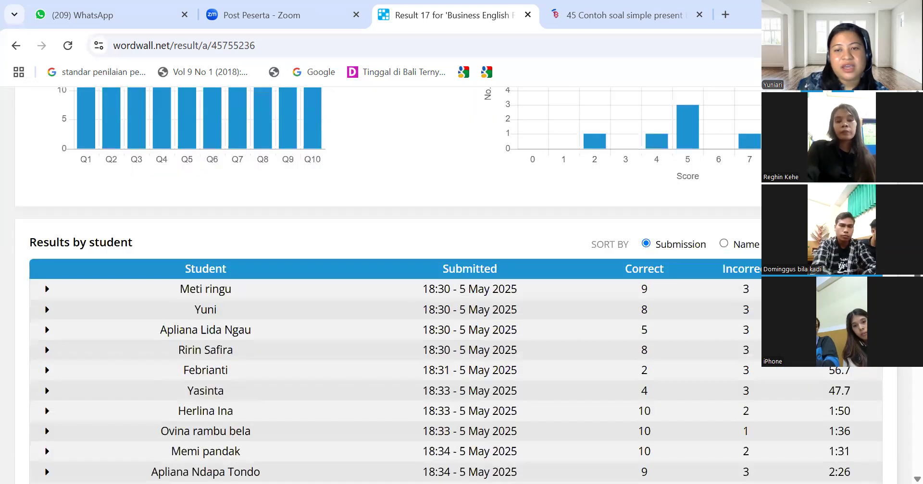
pyautogui.scroll(5, 457, 288)
pyautogui.scroll(3, 457, 288)
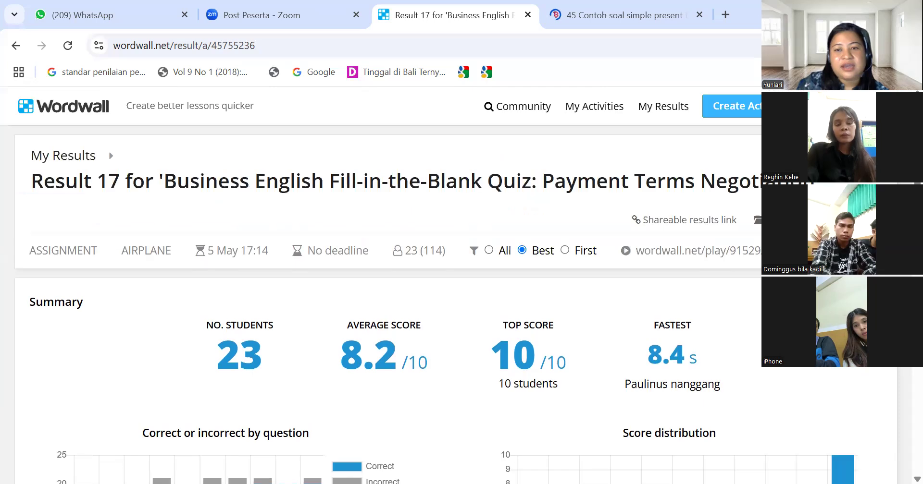
pyautogui.click(607, 108)
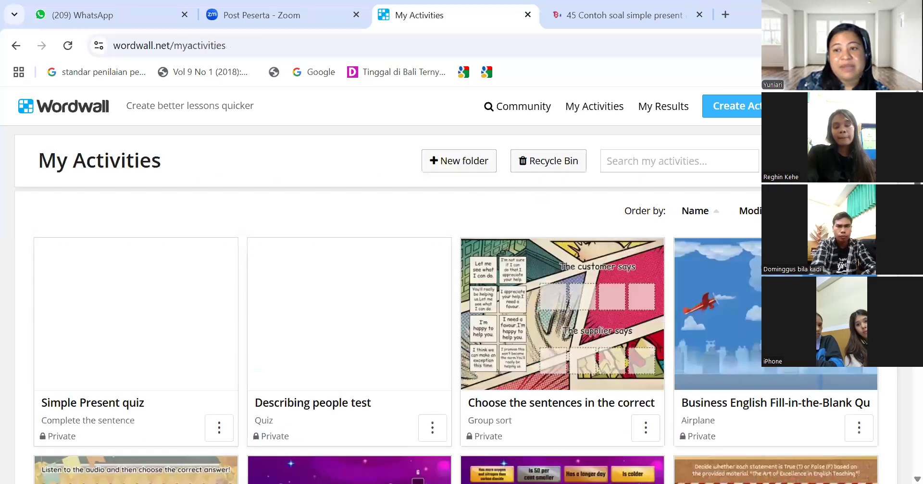
# Open the Business English Fill-in-the-Blank quiz and start its Airplane game
pyautogui.scroll(-1, 759, 257)
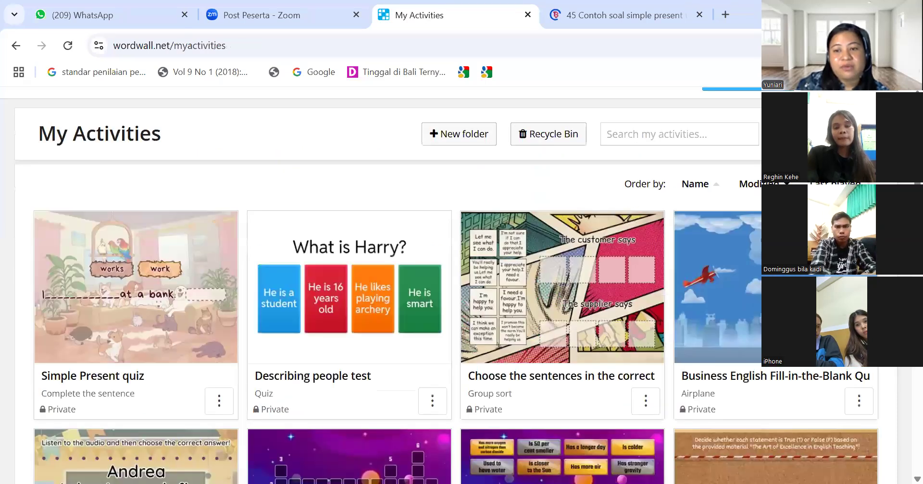
pyautogui.click(758, 257)
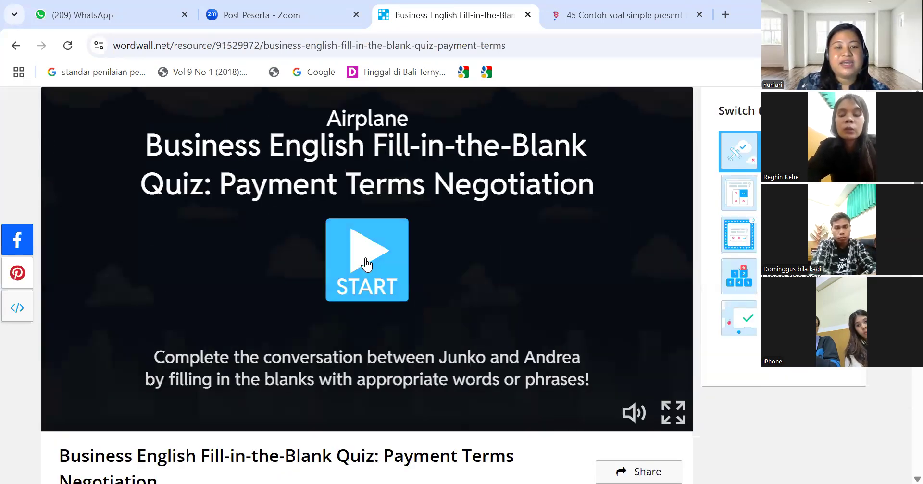
pyautogui.click(367, 260)
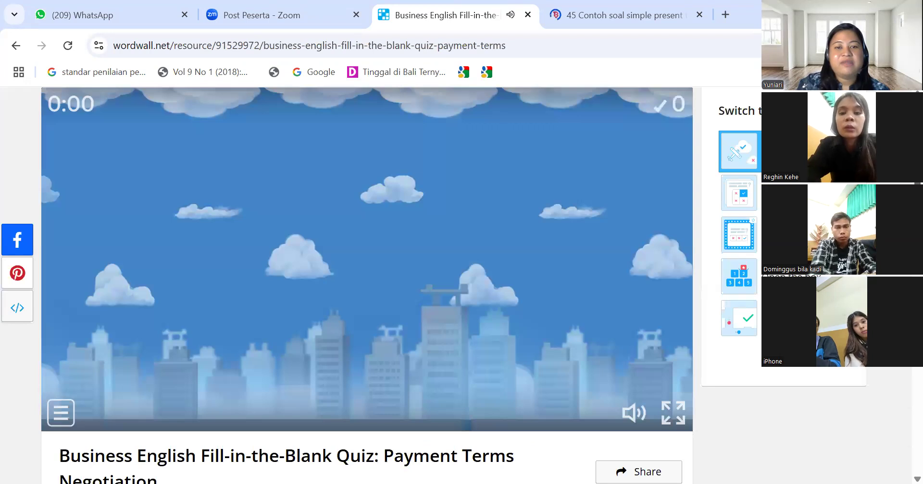
# Fly the plane into answers like 'invoiced' until Game Over at 2 points in 37.2 s
pyautogui.scroll(-2, 367, 260)
pyautogui.scroll(2, 430, 245)
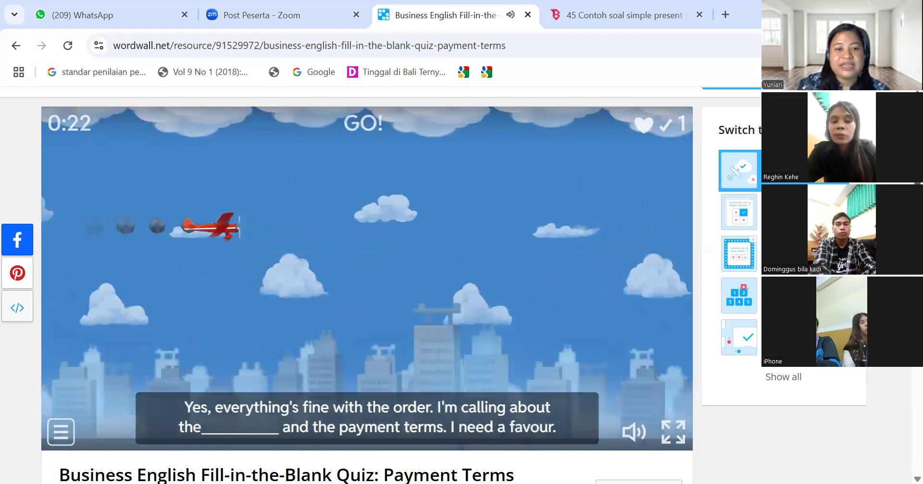
pyautogui.scroll(-2, 366, 284)
pyautogui.scroll(1, 366, 284)
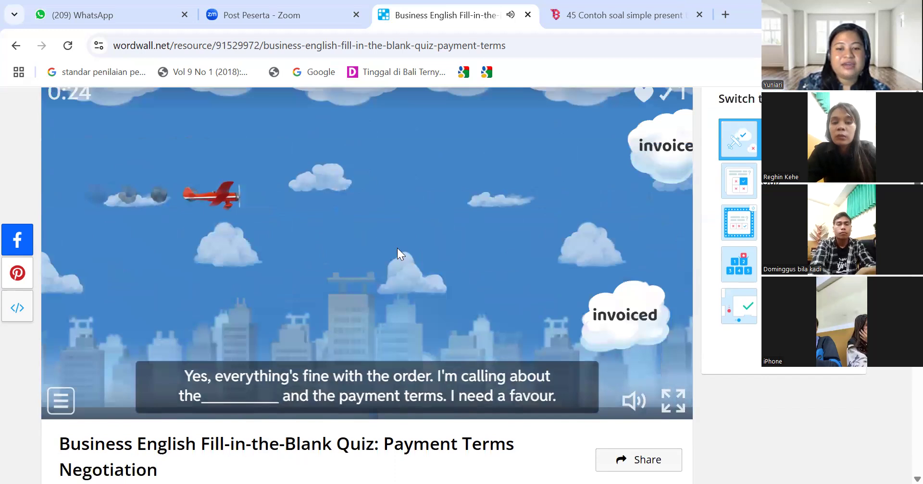
pyautogui.click(399, 329)
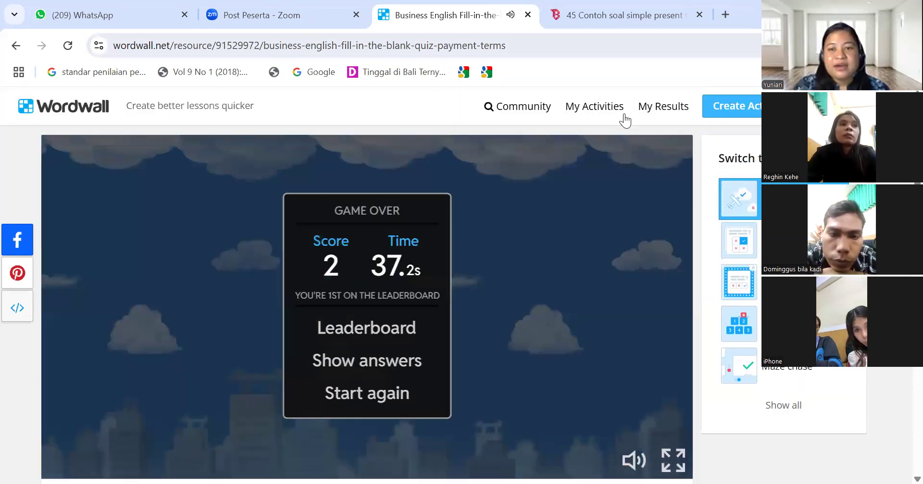
pyautogui.click(754, 114)
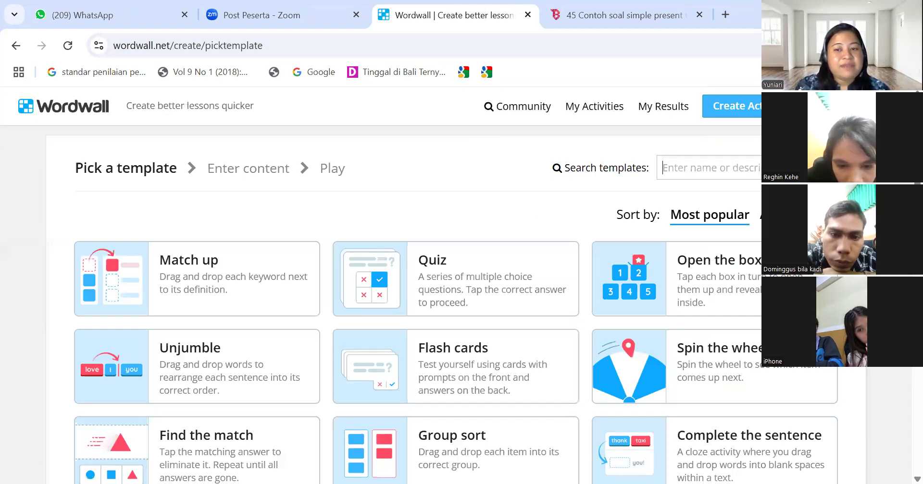
# Browse the Pick a template grid: Match up, Quiz, Airplane, Unjumble, Flash cards
pyautogui.scroll(-1, 403, 288)
pyautogui.scroll(-3, 404, 288)
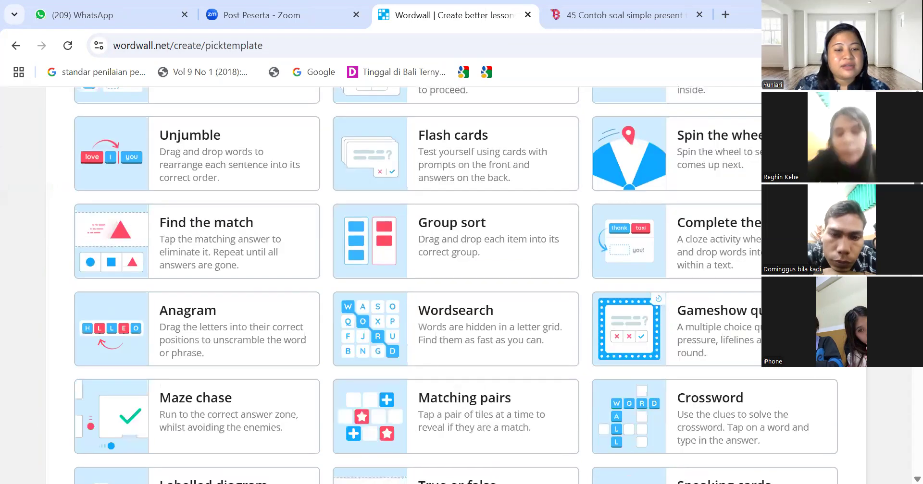
pyautogui.scroll(-3, 404, 288)
pyautogui.scroll(-2, 404, 288)
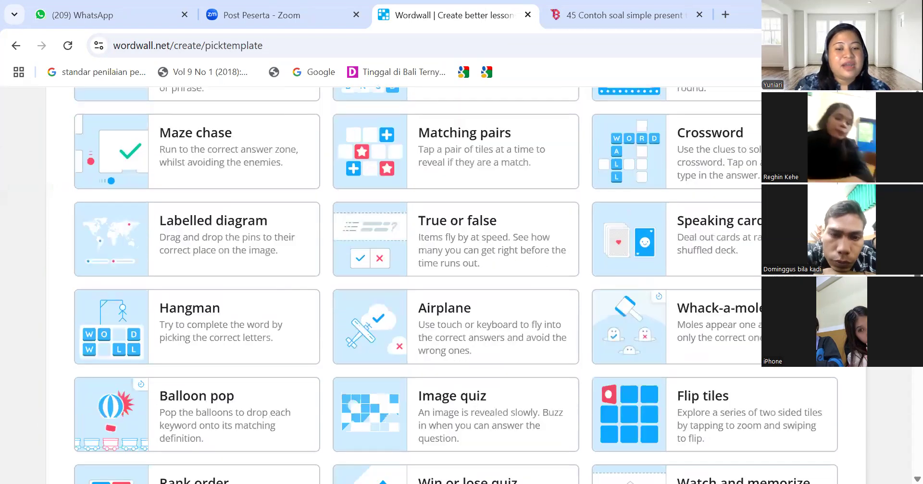
pyautogui.scroll(-2, 404, 288)
pyautogui.scroll(2, 403, 288)
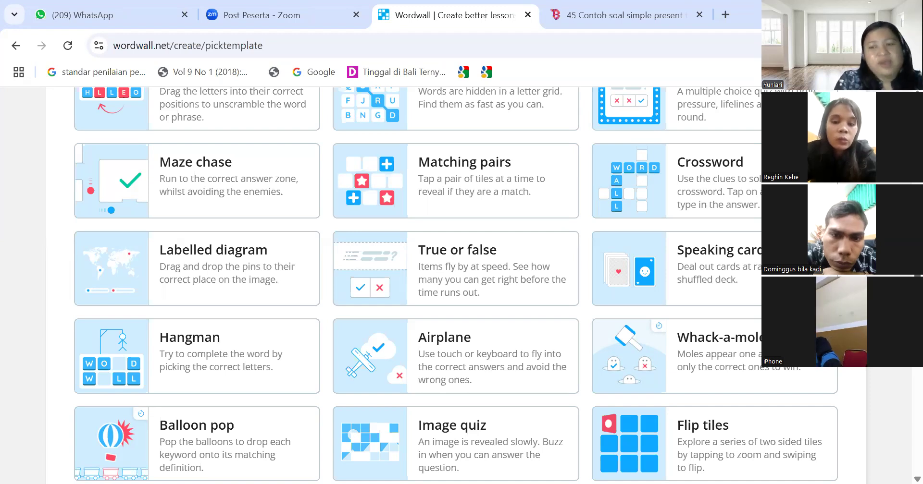
pyautogui.scroll(3, 455, 285)
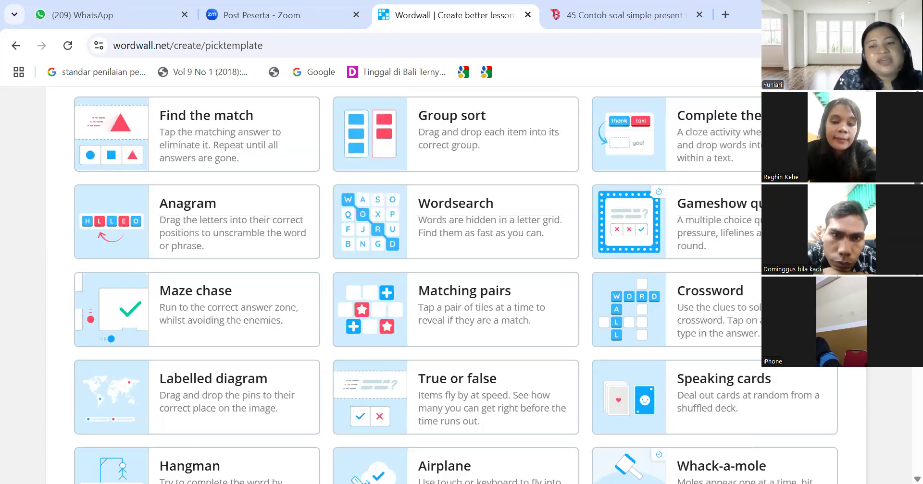
pyautogui.scroll(-1, 456, 286)
pyautogui.scroll(7, 456, 285)
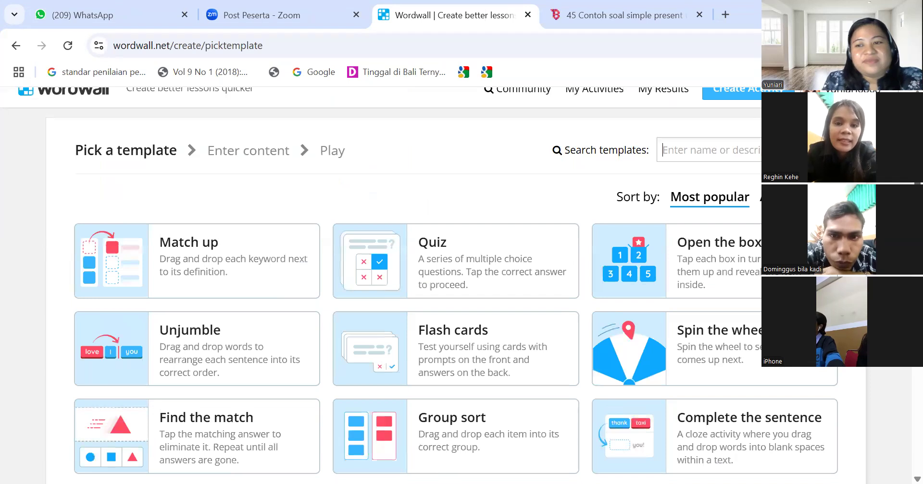
pyautogui.scroll(-1, 456, 286)
pyautogui.scroll(2, 455, 285)
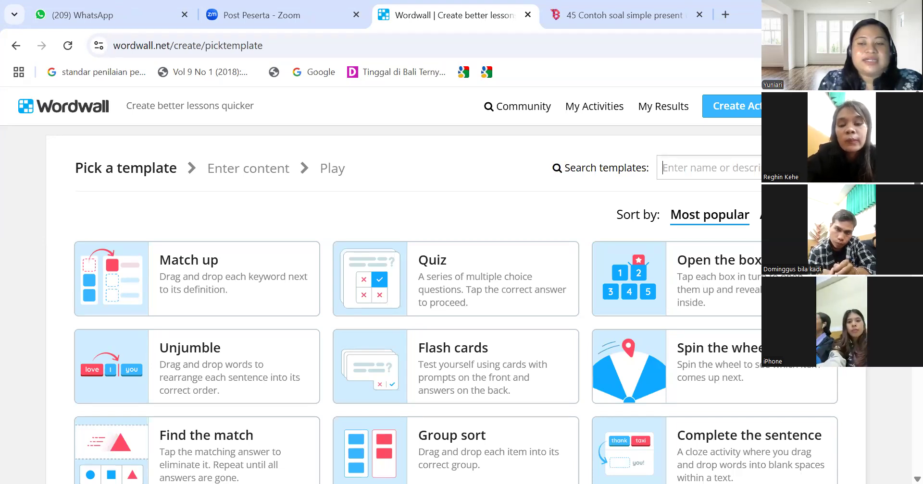
pyautogui.scroll(-5, 433, 289)
pyautogui.scroll(4, 432, 289)
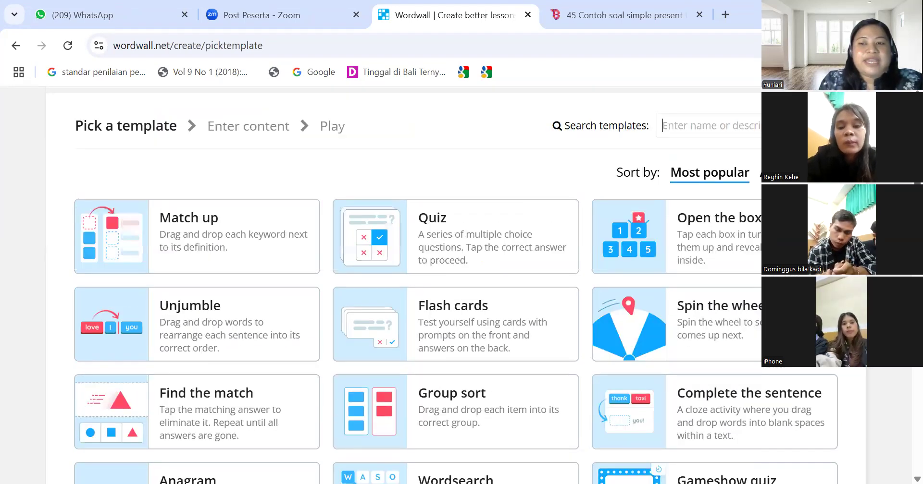
pyautogui.scroll(1, 432, 288)
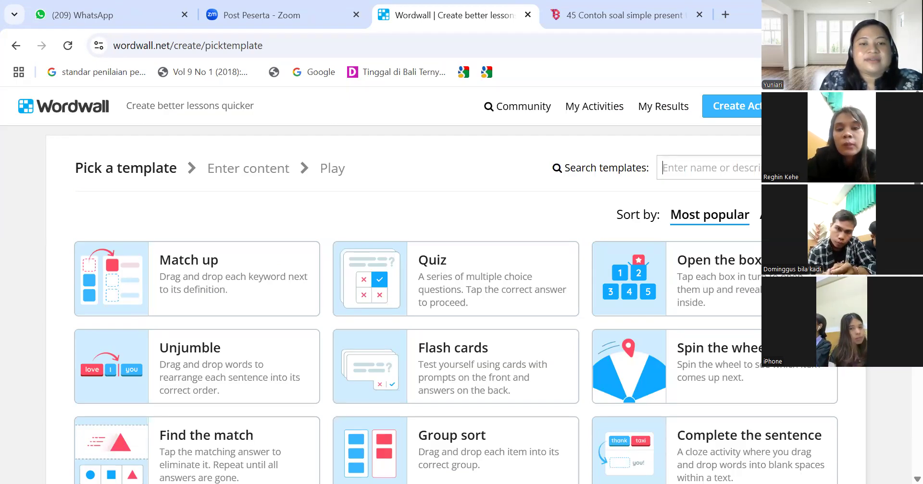
pyautogui.scroll(-4, 433, 289)
pyautogui.scroll(4, 433, 288)
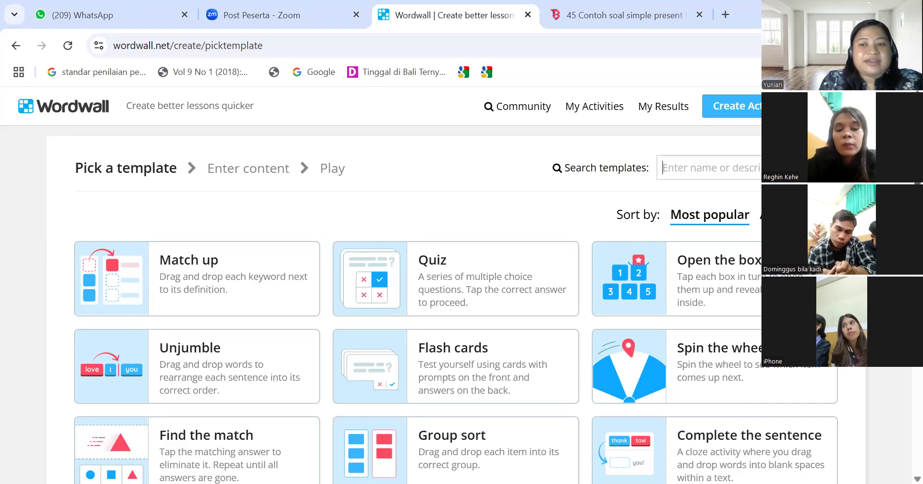